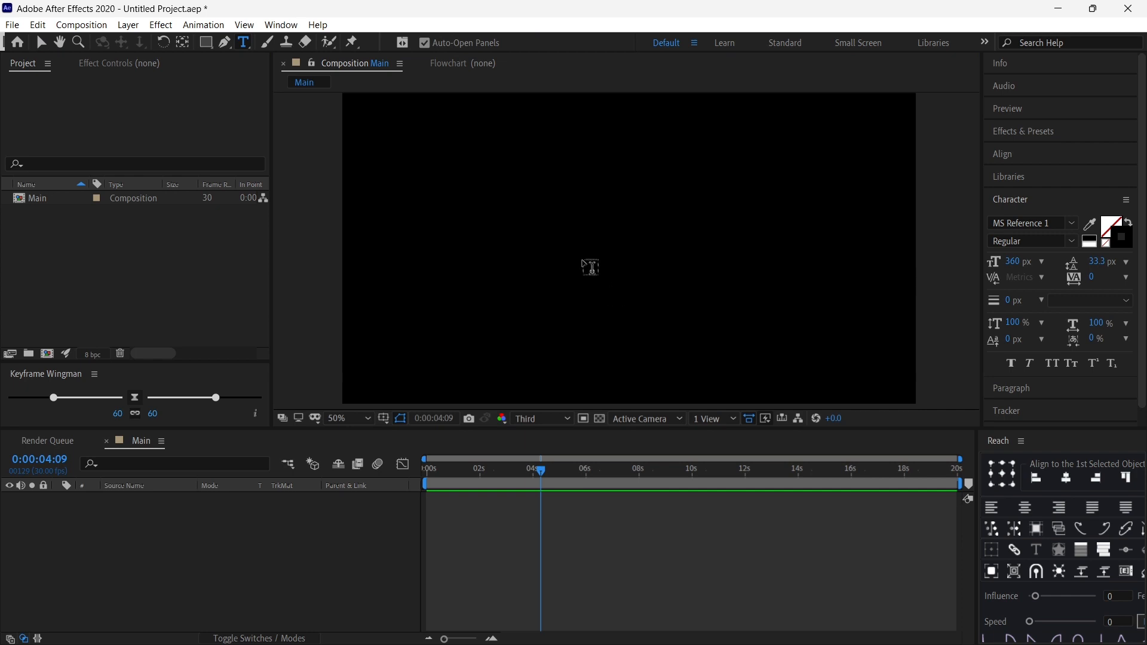
# Add a text layer reading "DESIGN" to the Main composition and set its fill colour to white, FFFFFF.
pyautogui.click(591, 267)
pyautogui.write('DESIGN')
pyautogui.hotkey('ctrl', 'a')
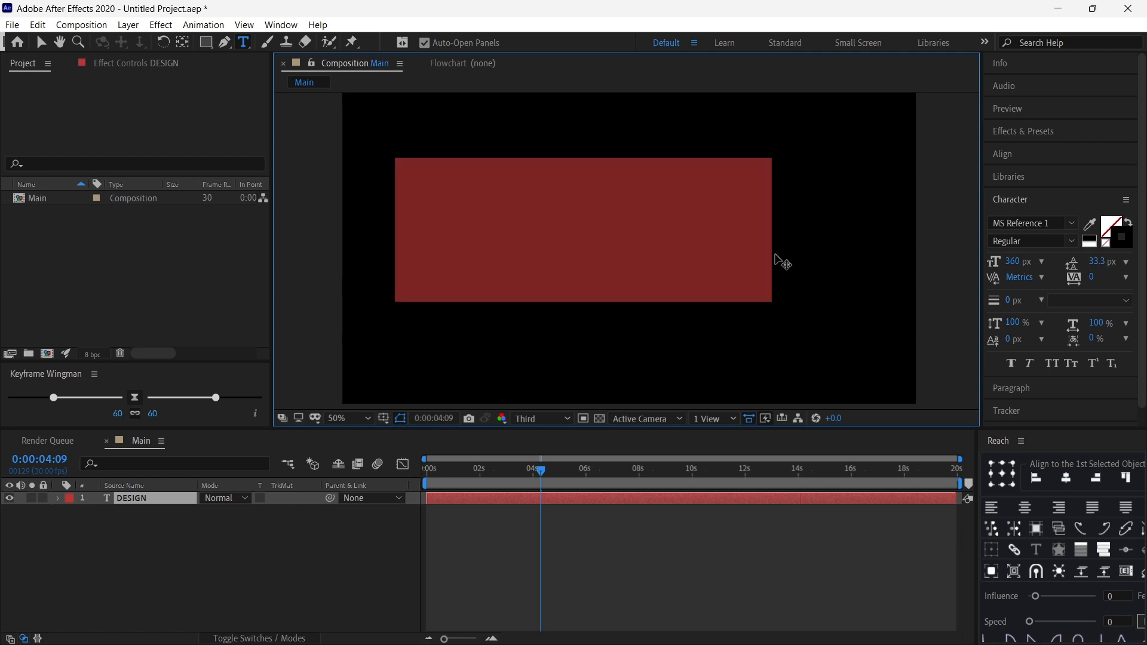
pyautogui.click(1109, 225)
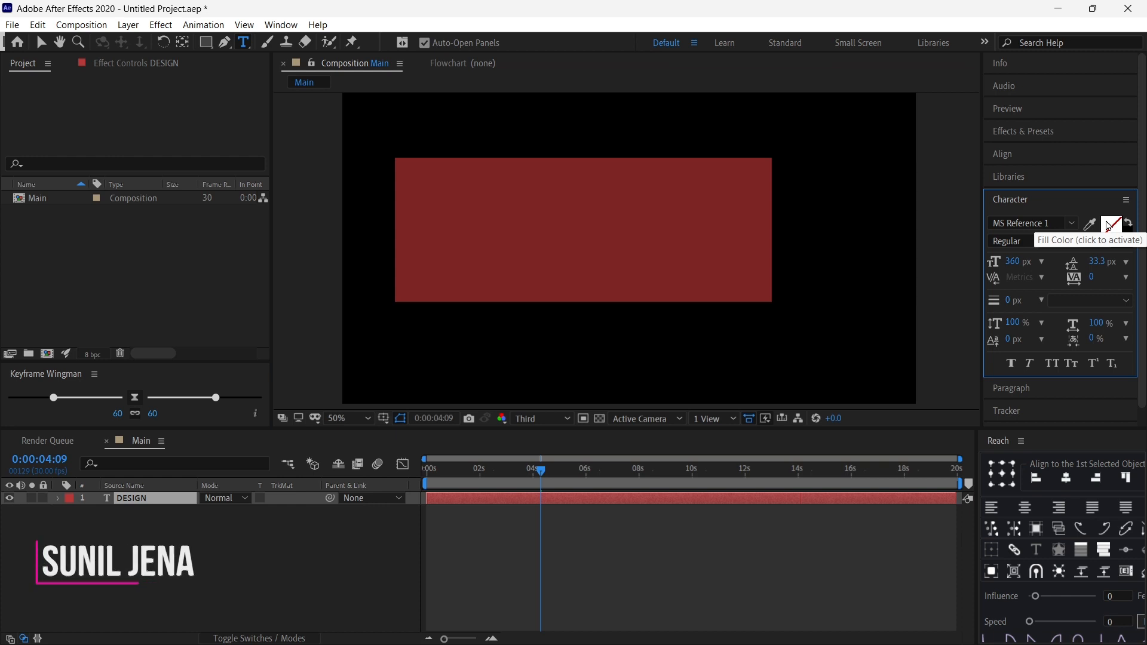
pyautogui.click(1111, 227)
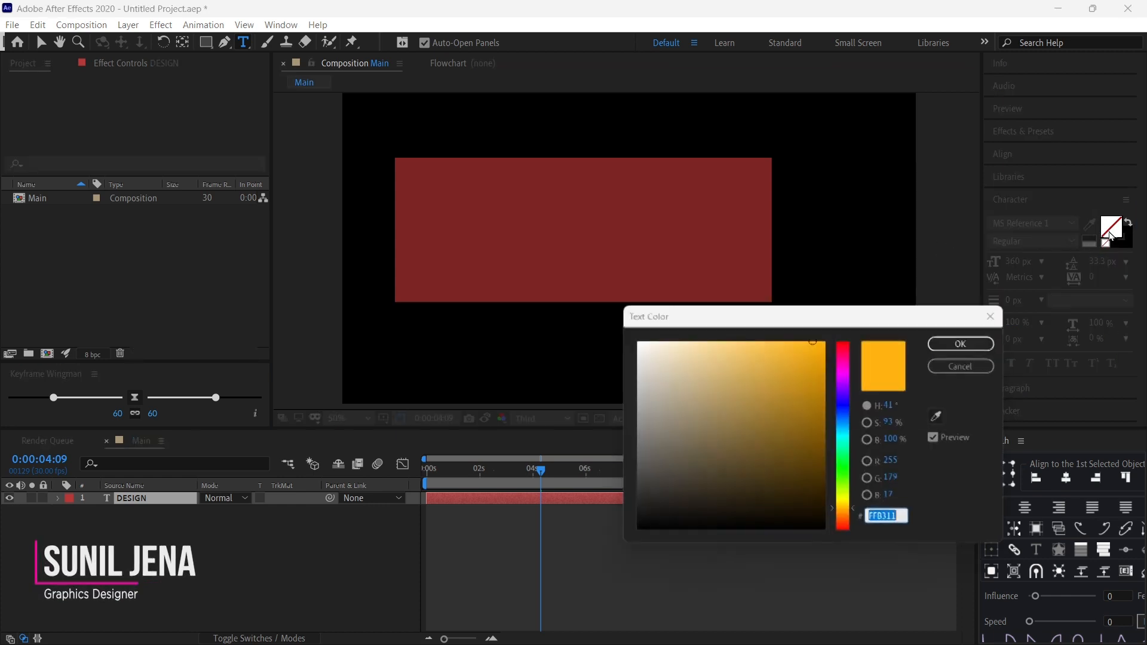
pyautogui.click(662, 375)
pyautogui.click(963, 343)
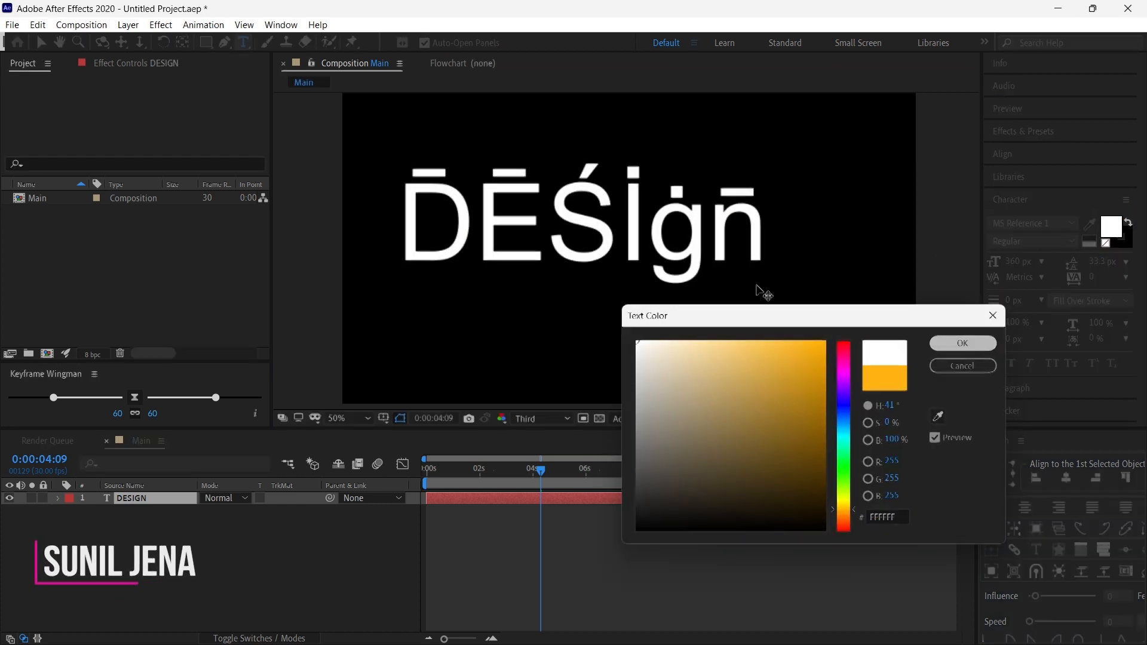
# Replace the layer's text with "Design" and finish editing it.
pyautogui.write('Des')
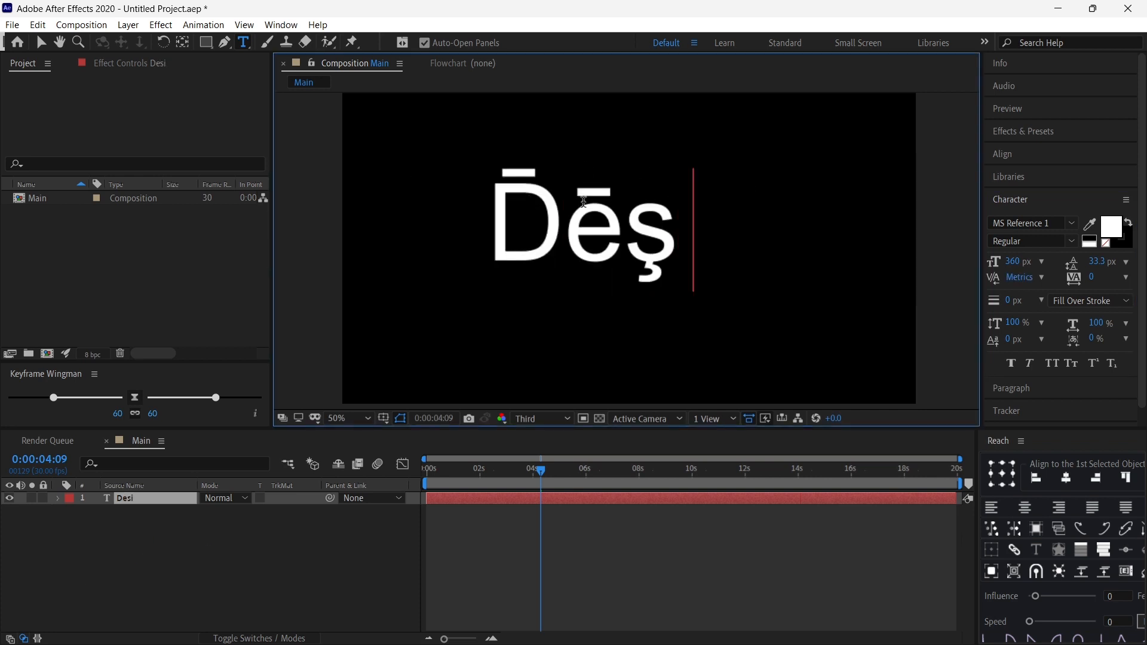
pyautogui.write('ign')
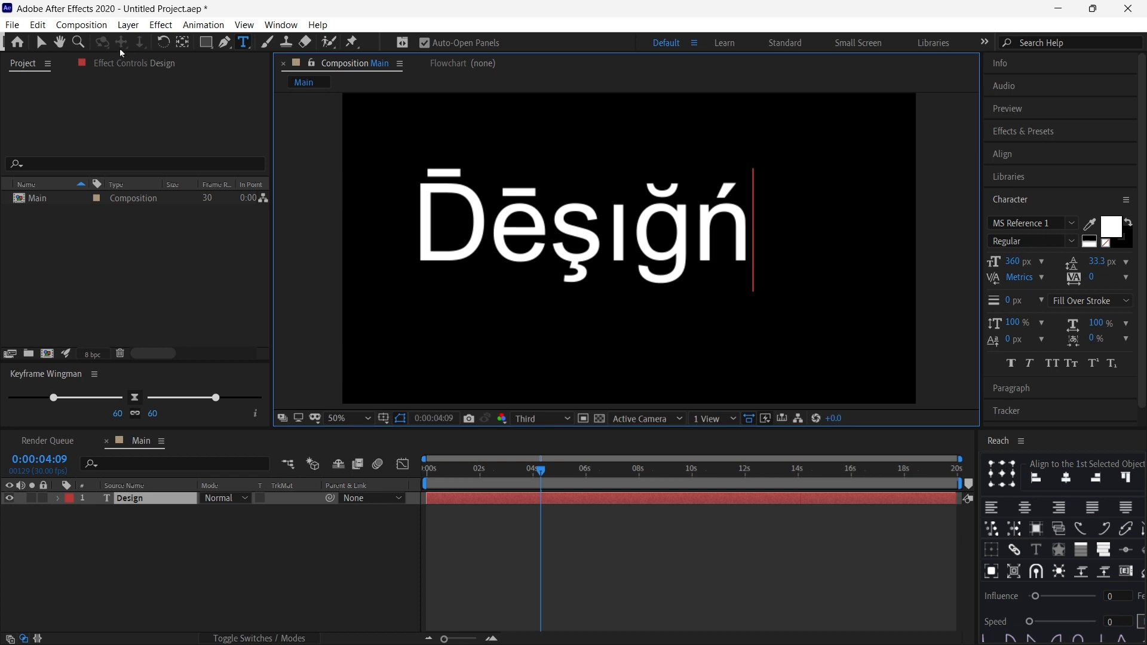
pyautogui.click(41, 43)
# Align the text layer to the horizontal and vertical centre of the composition.
pyautogui.click(1039, 169)
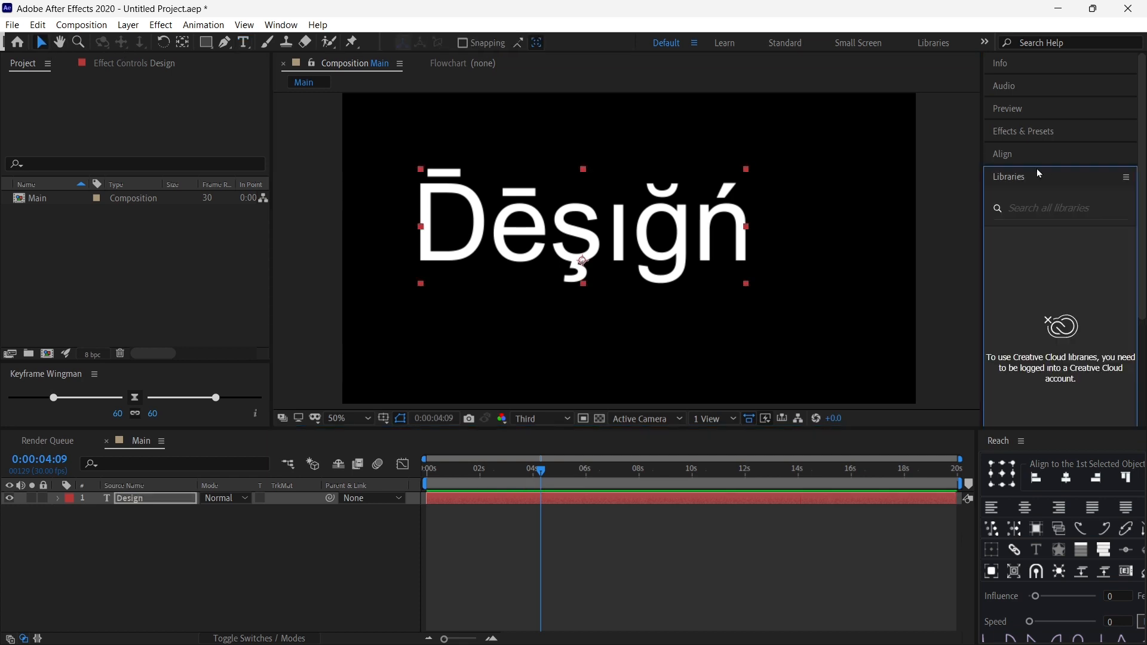
pyautogui.click(1036, 152)
pyautogui.click(1025, 192)
pyautogui.click(1098, 192)
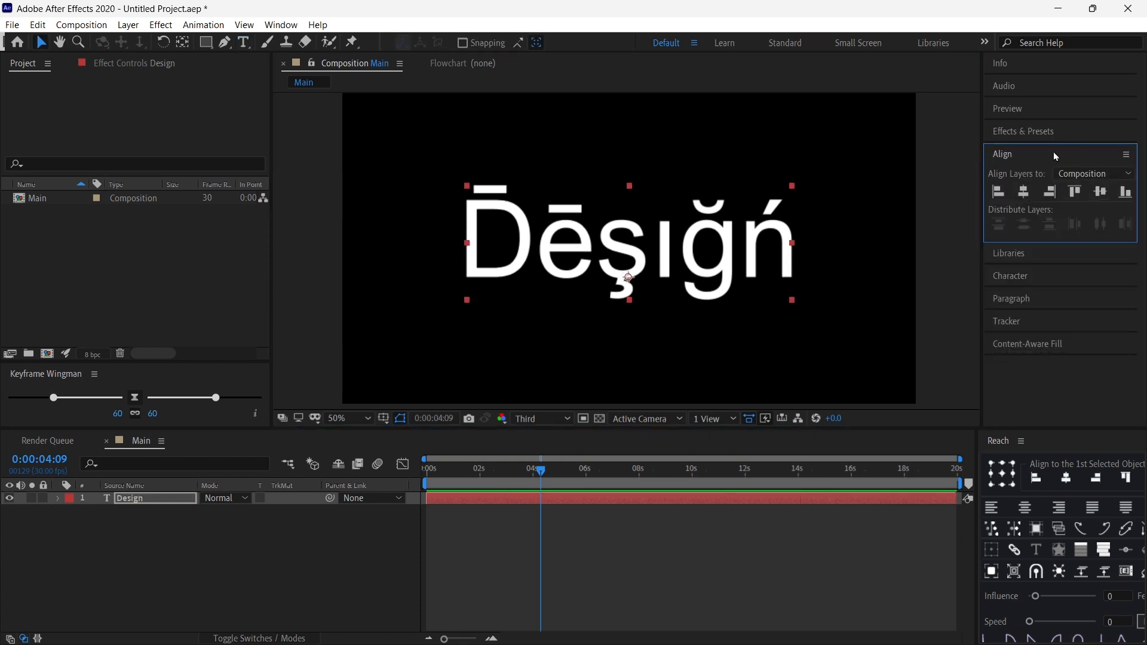
# Change the text layer's font to Nexa Rust Script L.
pyautogui.click(1035, 275)
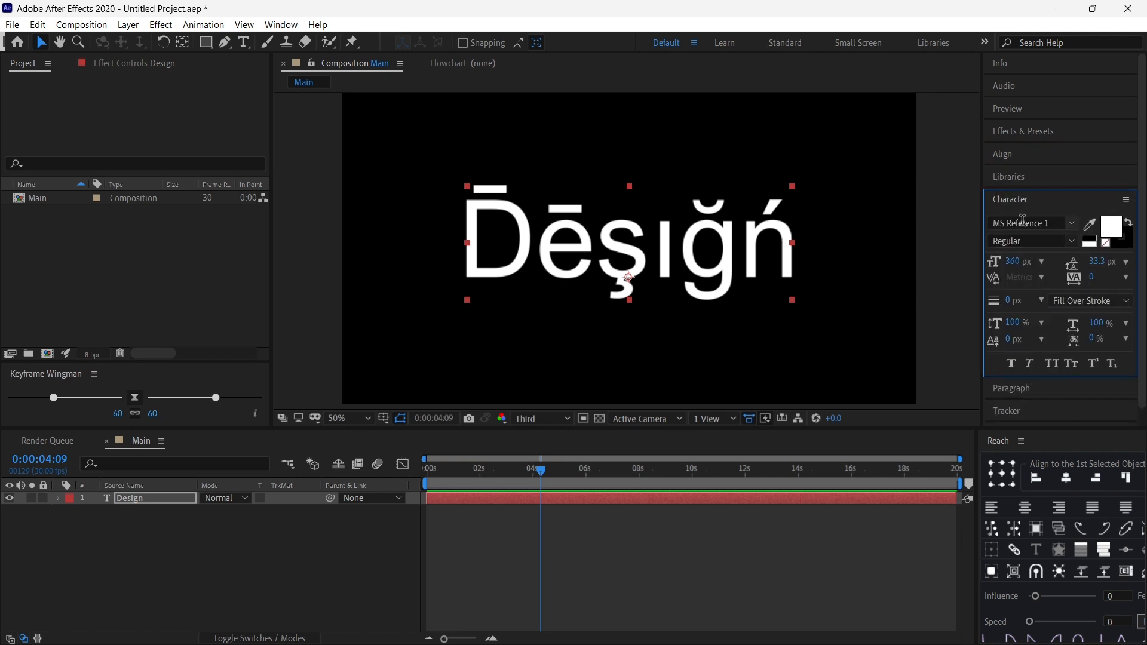
pyautogui.click(1072, 224)
pyautogui.write('nexa')
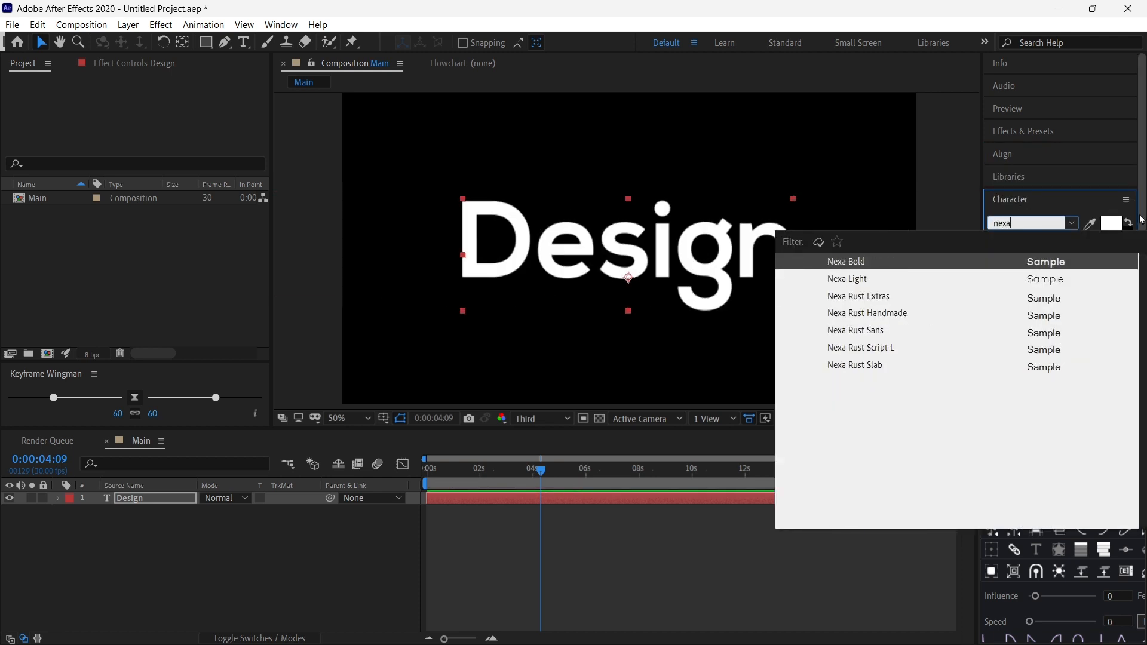
pyautogui.click(894, 352)
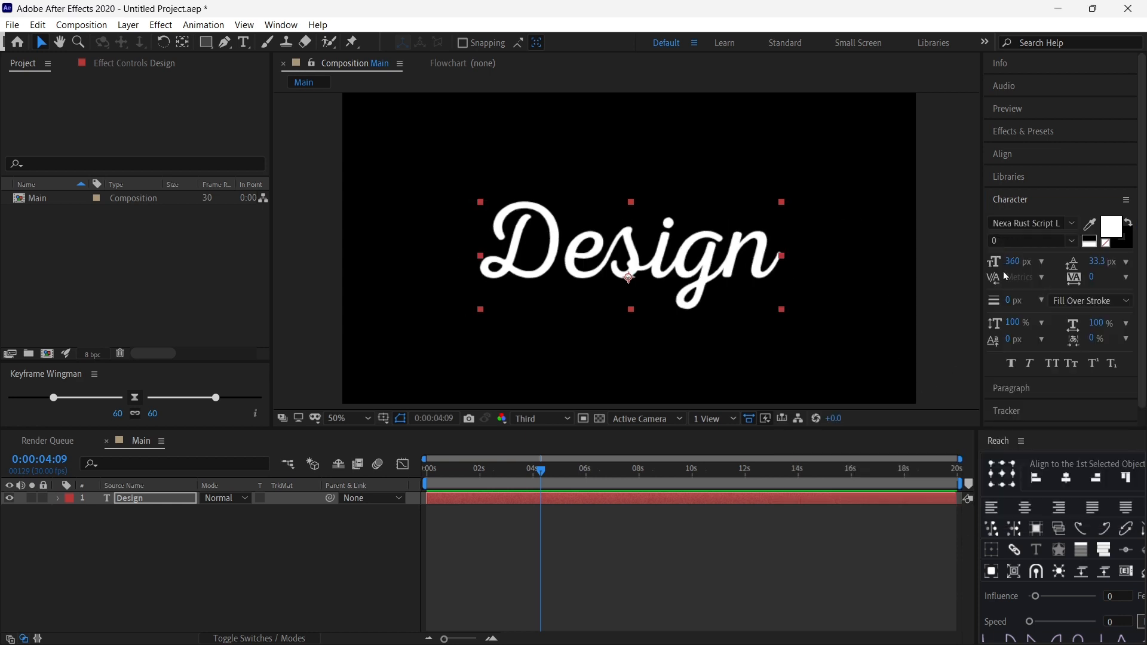
# Re-centre the text layer horizontally and vertically in the composition and move its anchor point to the middle of the text.
pyautogui.click(1038, 157)
pyautogui.click(1024, 192)
pyautogui.click(1100, 191)
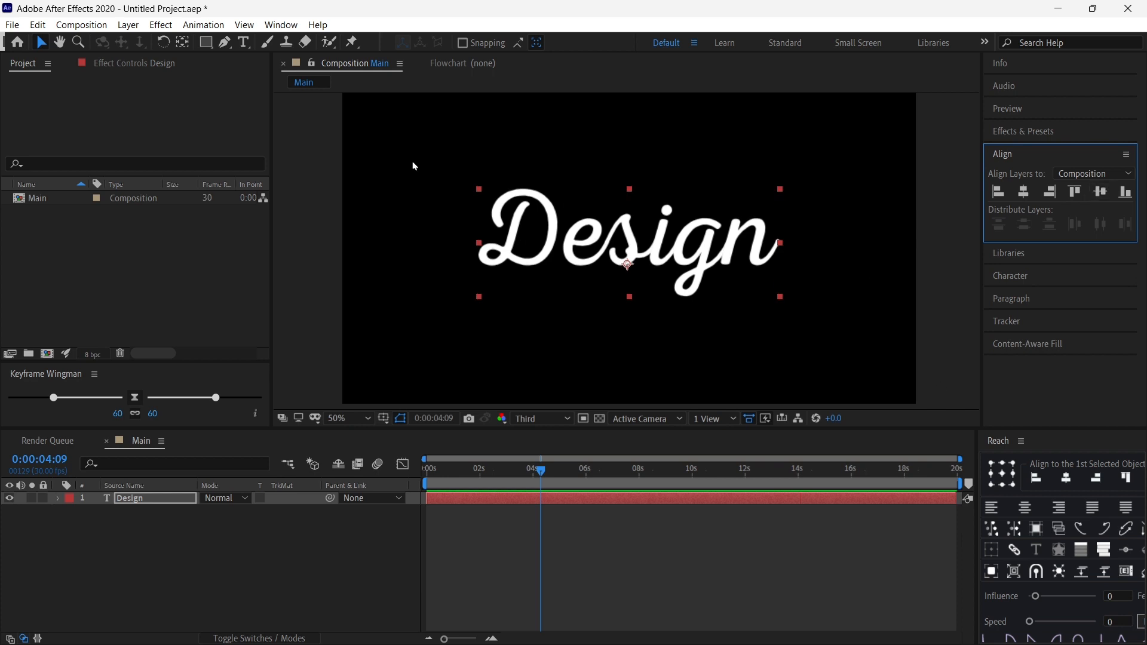
pyautogui.click(183, 42)
pyautogui.hotkey('ctrl', 'alt', 'Home')
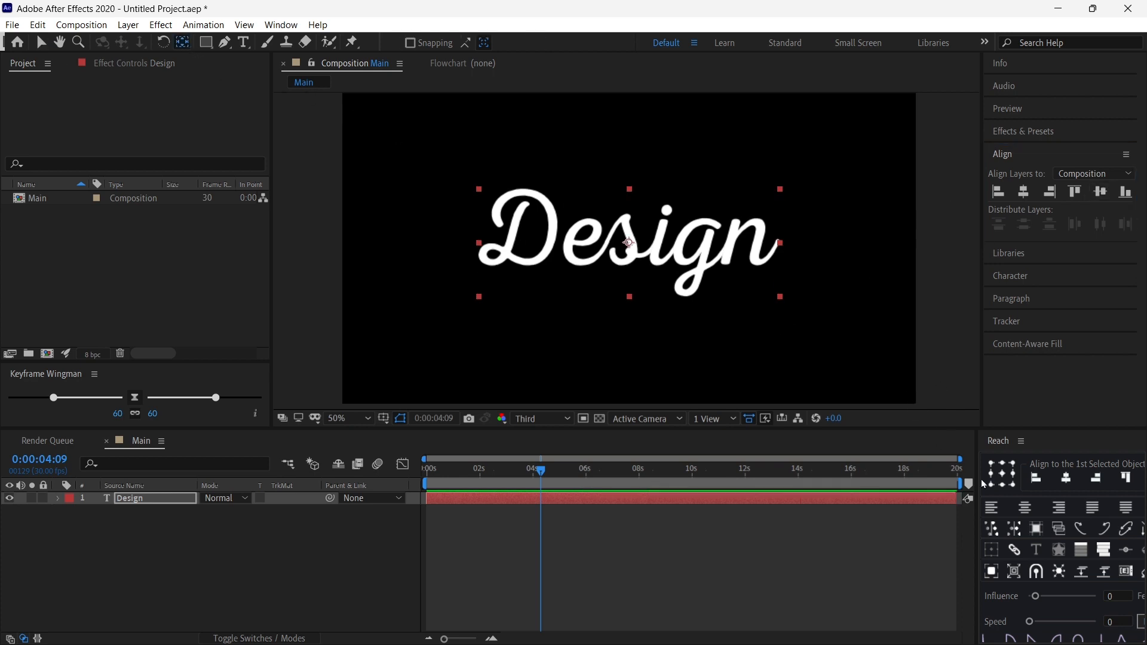
# Start a Pen tool mask path on the Design layer, running from the top of the D's stem down to its lower loop.
pyautogui.click(953, 331)
pyautogui.scroll(1, 613, 240)
pyautogui.moveTo(612, 239); pyautogui.dragTo(624, 274)
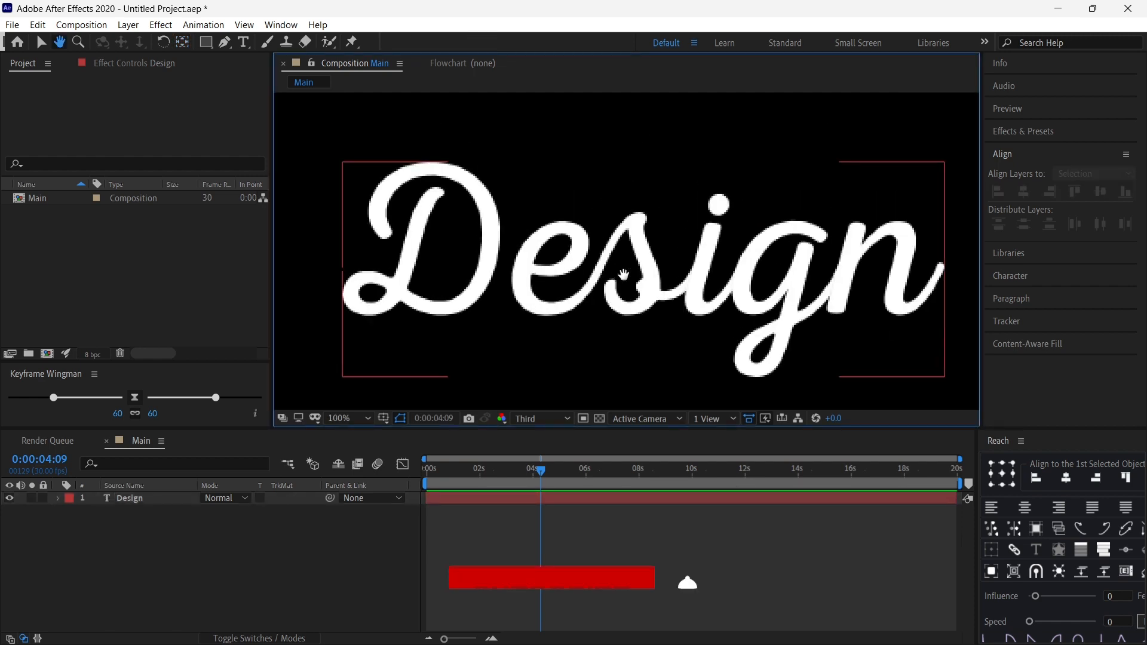
pyautogui.click(648, 272)
pyautogui.click(41, 43)
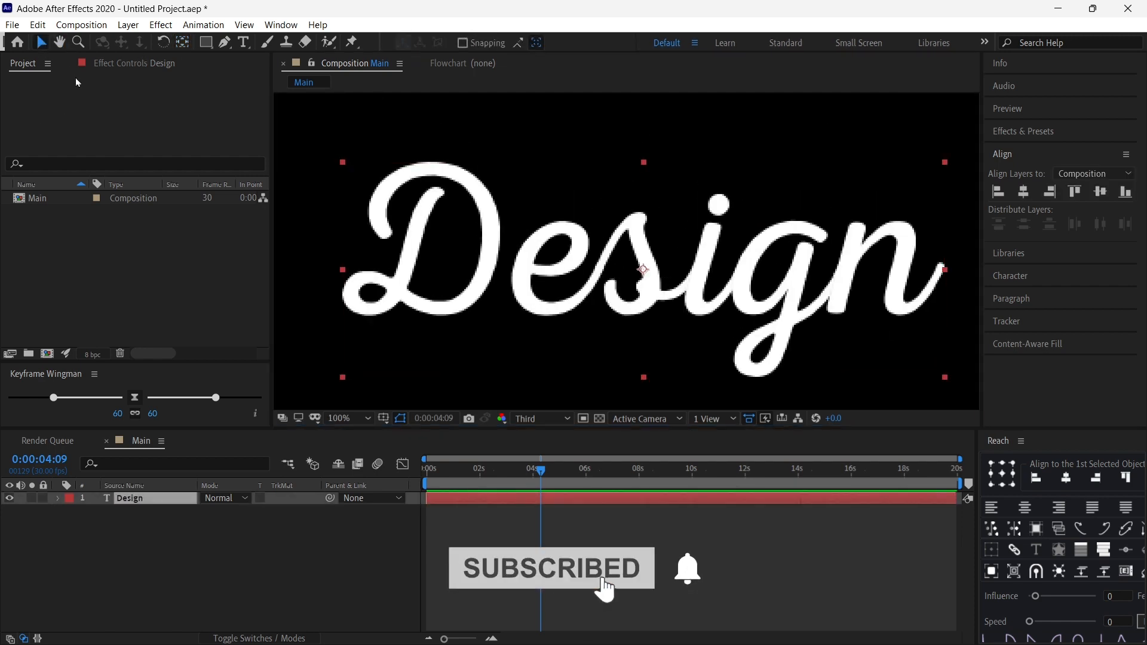
pyautogui.click(225, 43)
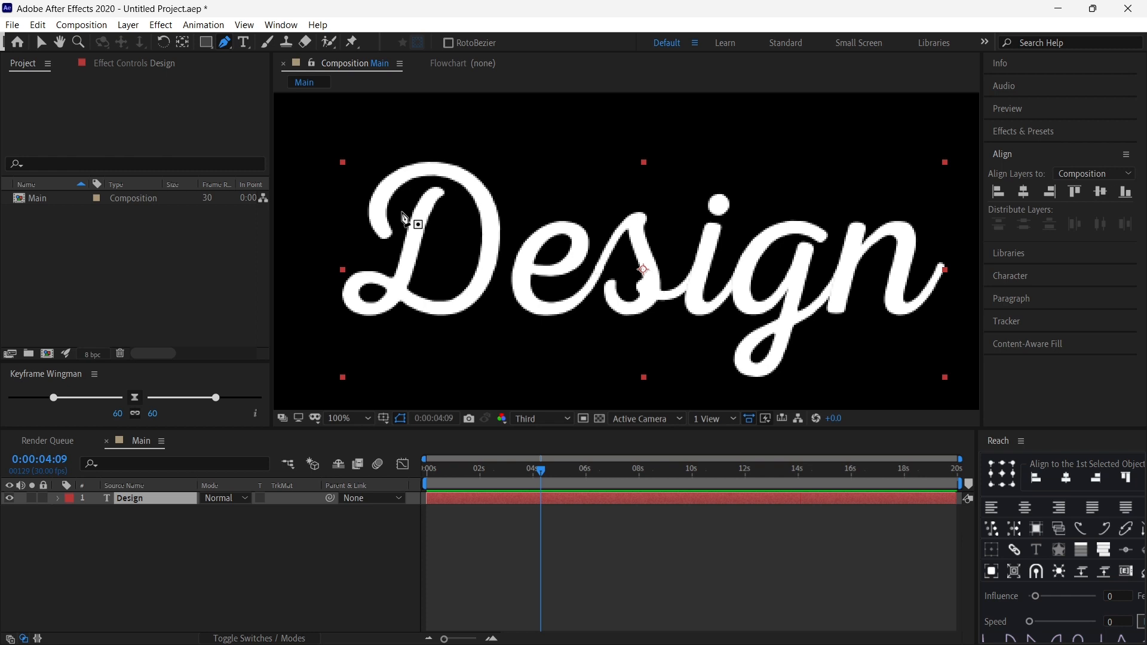
pyautogui.scroll(2, 469, 243)
pyautogui.scroll(-2, 569, 241)
pyautogui.moveTo(620, 237); pyautogui.dragTo(530, 206)
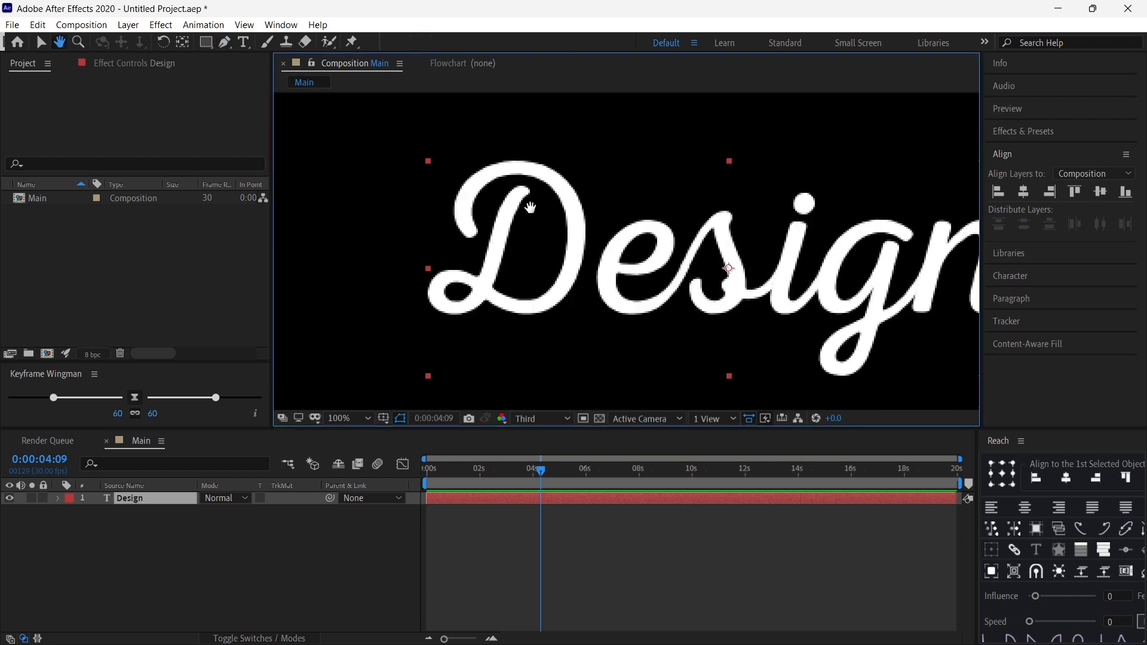
pyautogui.click(524, 191)
pyautogui.moveTo(485, 285)
pyautogui.mouseDown()
pyautogui.moveTo(460, 364)
pyautogui.moveTo(475, 316)
pyautogui.moveTo(415, 258)
pyautogui.moveTo(423, 282)
pyautogui.moveTo(490, 283)
pyautogui.mouseUp()
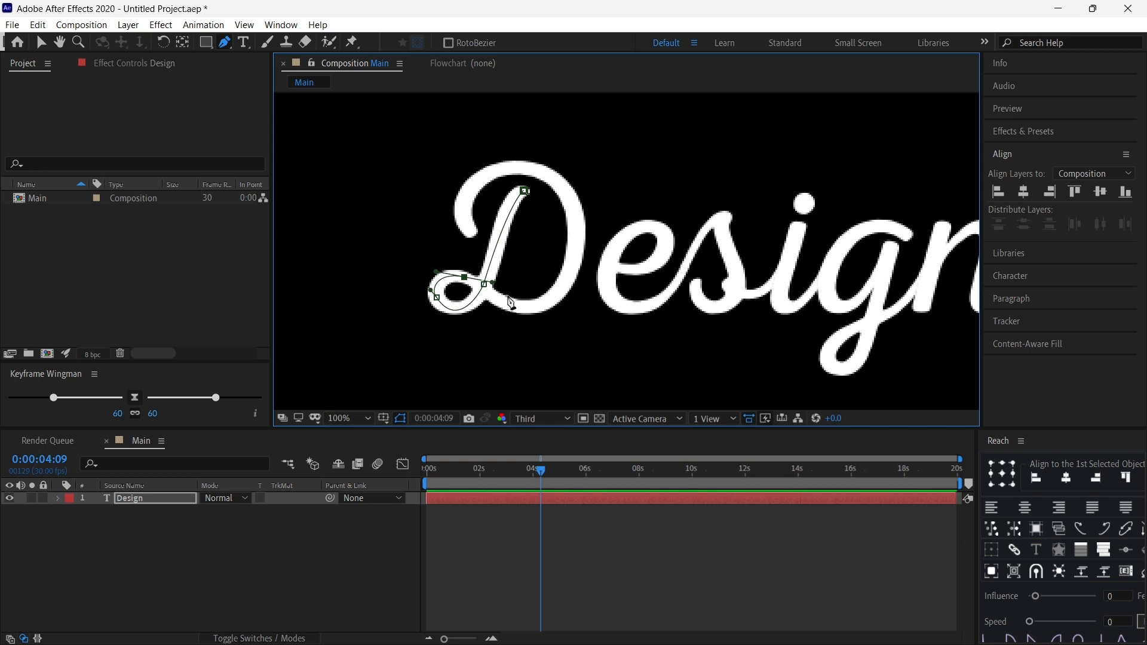
# Undo the path points placed around the D's lower loop, back to the point at the foot of the stem.
pyautogui.moveTo(490, 283); pyautogui.dragTo(478, 281)
pyautogui.scroll(1, 449, 308)
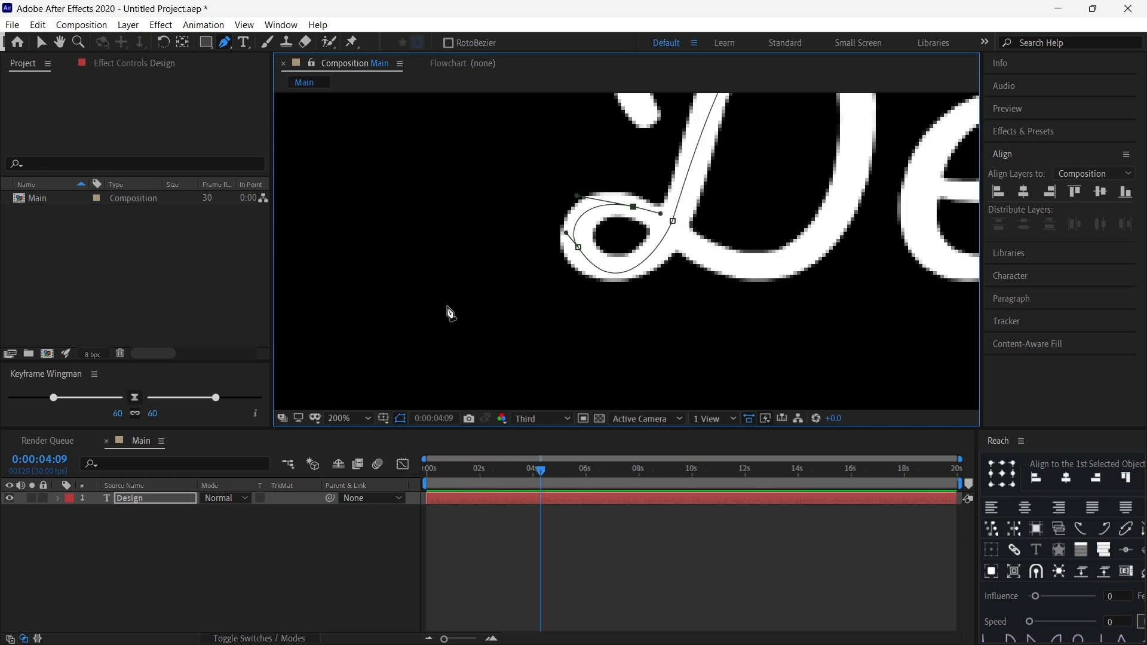
pyautogui.moveTo(607, 269); pyautogui.dragTo(439, 272)
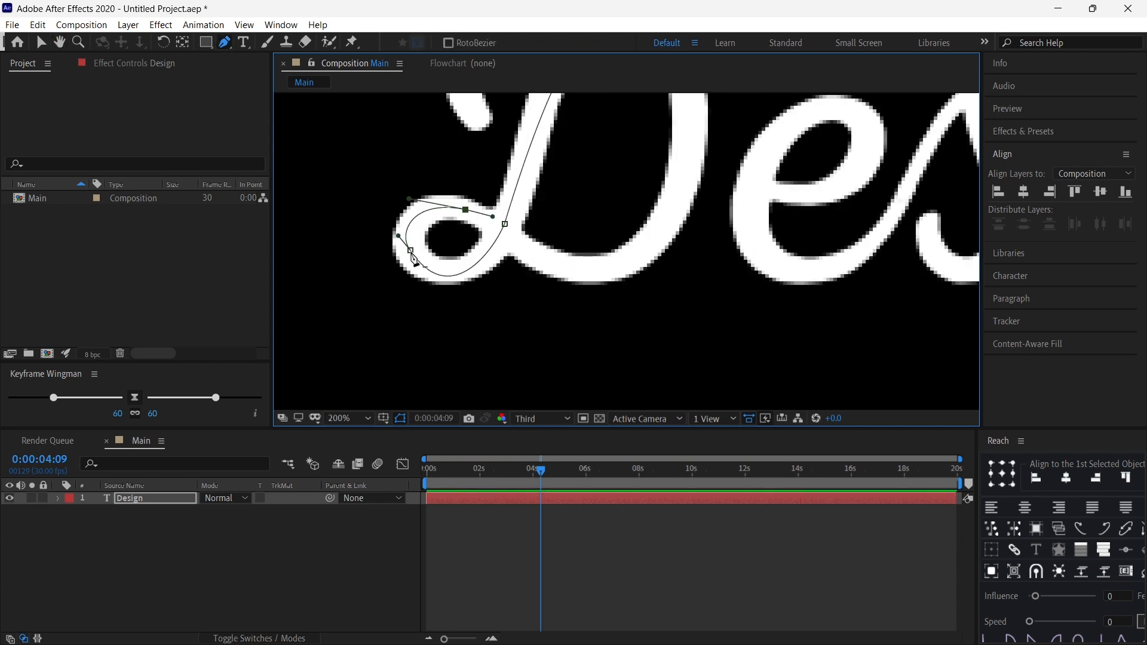
pyautogui.hotkey('ctrl', 'z')
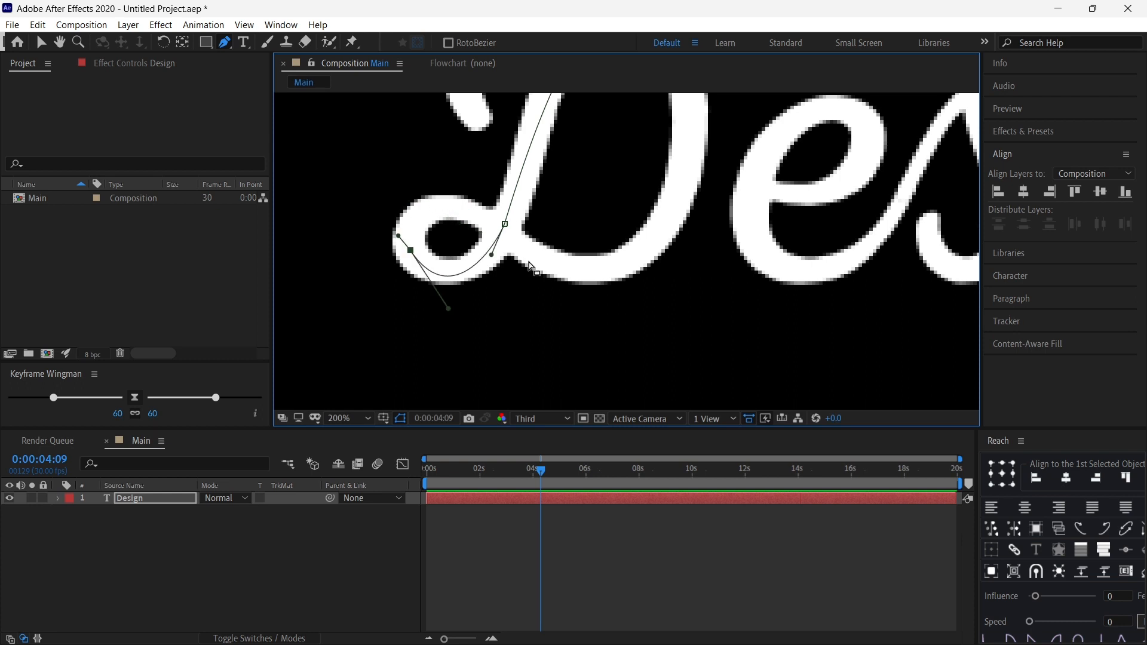
pyautogui.hotkey('ctrl', 'z')
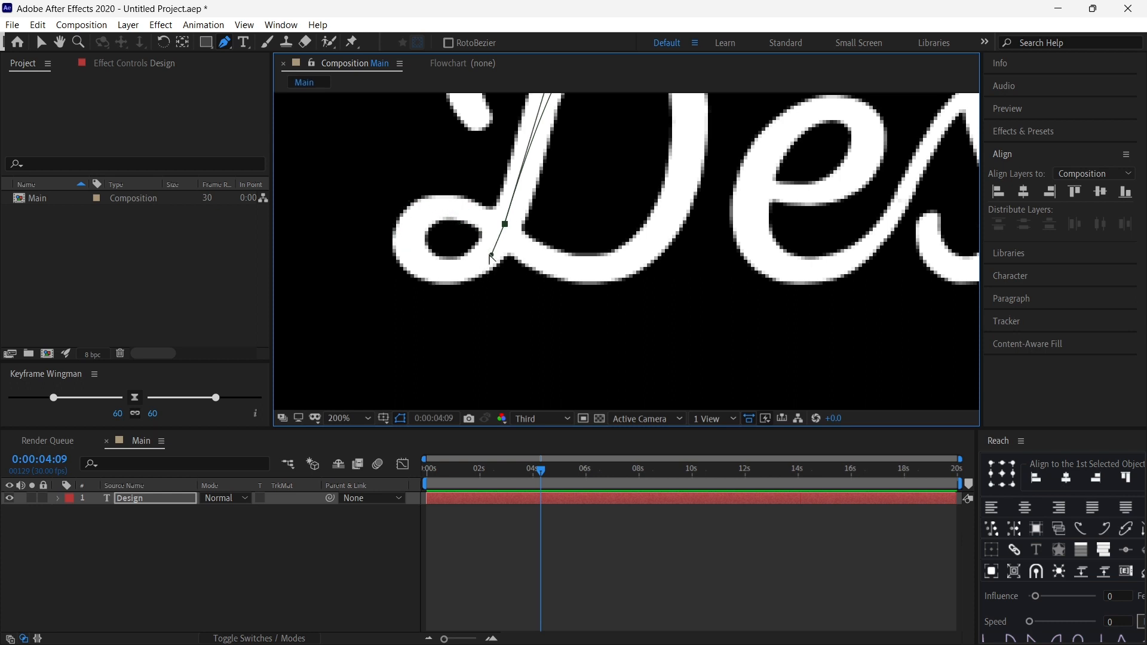
# Adjust the last point's handle and continue the mask path around the D's lower loop and along its base curve.
pyautogui.moveTo(492, 255); pyautogui.dragTo(494, 240)
pyautogui.moveTo(432, 269)
pyautogui.mouseDown()
pyautogui.moveTo(377, 255)
pyautogui.moveTo(421, 264)
pyautogui.mouseUp()
pyautogui.moveTo(430, 212)
pyautogui.mouseDown()
pyautogui.moveTo(478, 205)
pyautogui.moveTo(473, 195)
pyautogui.moveTo(448, 201)
pyautogui.mouseUp()
pyautogui.moveTo(514, 236); pyautogui.dragTo(528, 256)
pyautogui.moveTo(668, 226); pyautogui.dragTo(682, 195)
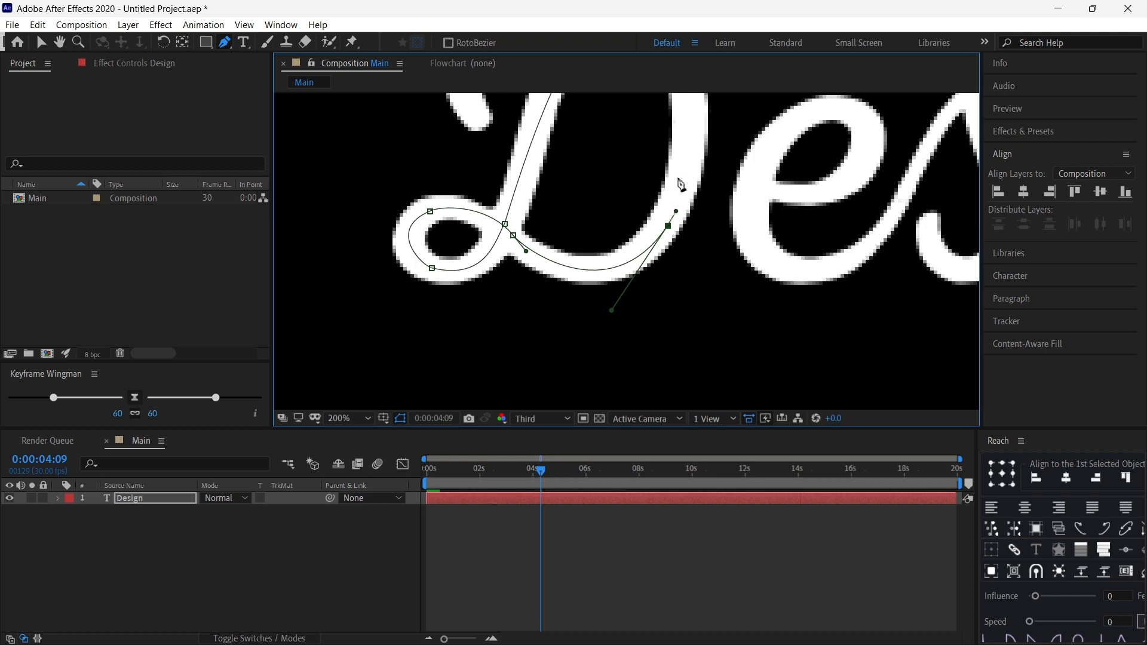
# Extend the mask path up the D's bowl and over its top arc to the tip of the upper stroke, and end the path.
pyautogui.scroll(3, 681, 185)
pyautogui.moveTo(641, 142); pyautogui.dragTo(552, 86)
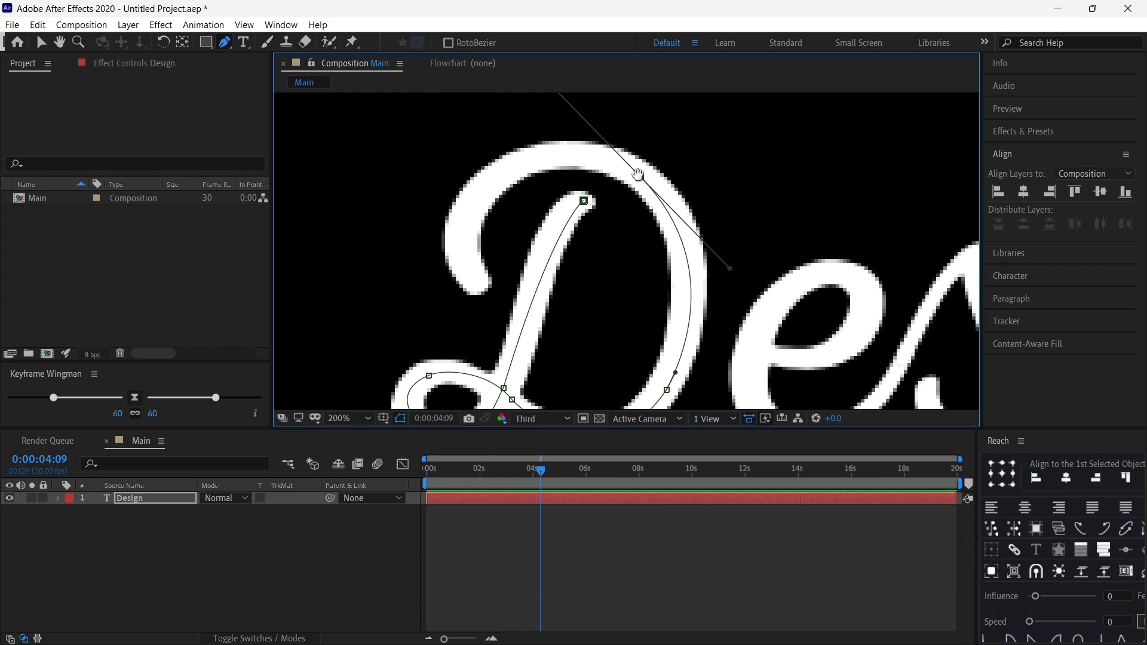
pyautogui.moveTo(638, 175); pyautogui.dragTo(640, 213)
pyautogui.moveTo(554, 124); pyautogui.dragTo(622, 203)
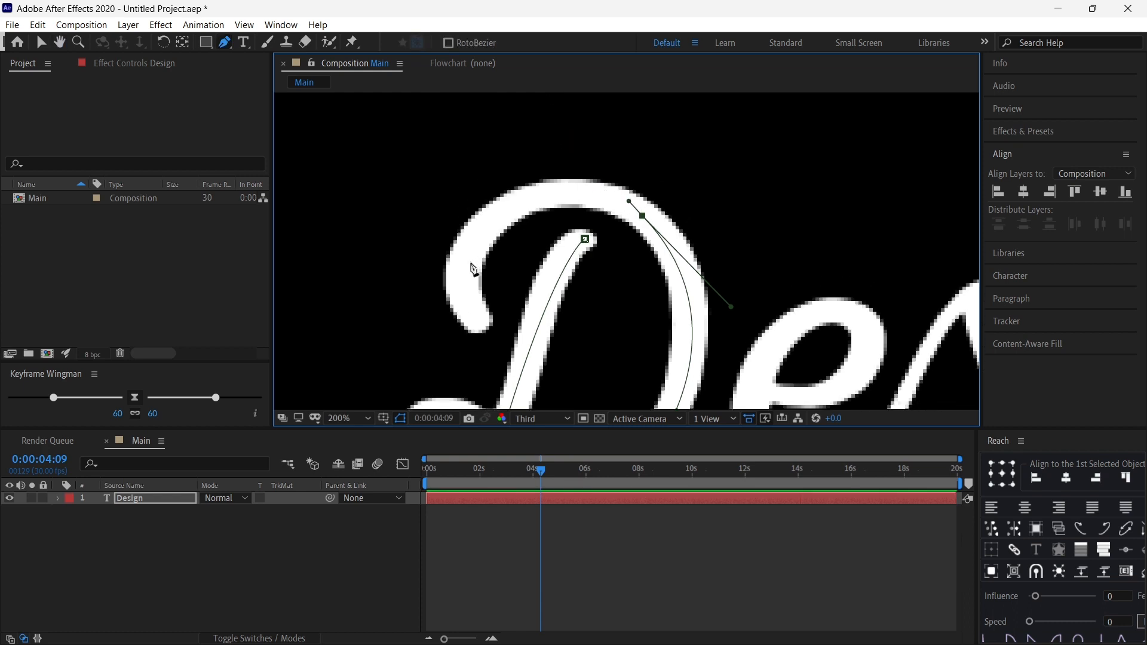
pyautogui.moveTo(464, 272); pyautogui.dragTo(435, 395)
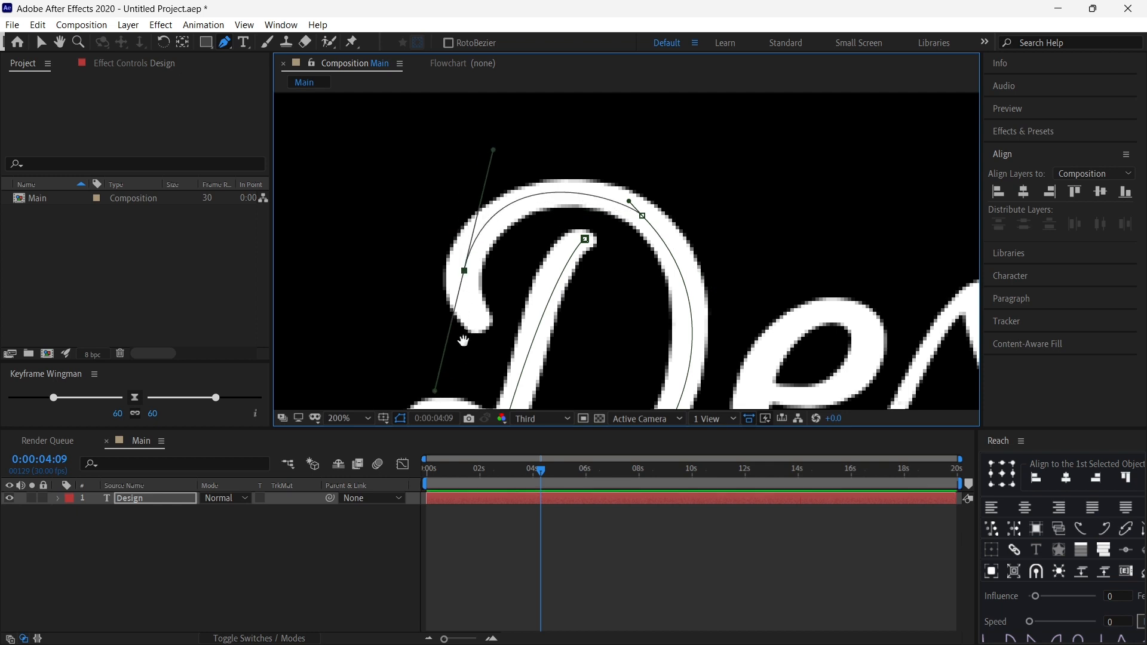
pyautogui.scroll(-2, 458, 338)
pyautogui.moveTo(437, 373)
pyautogui.mouseDown()
pyautogui.moveTo(471, 272)
pyautogui.moveTo(501, 328)
pyautogui.moveTo(461, 194)
pyautogui.mouseUp()
pyautogui.click(138, 498)
# Draw a separate mask path tracing the e from its crossbar around the letter and up the joining stroke to the top of the s.
pyautogui.moveTo(732, 236); pyautogui.dragTo(558, 309)
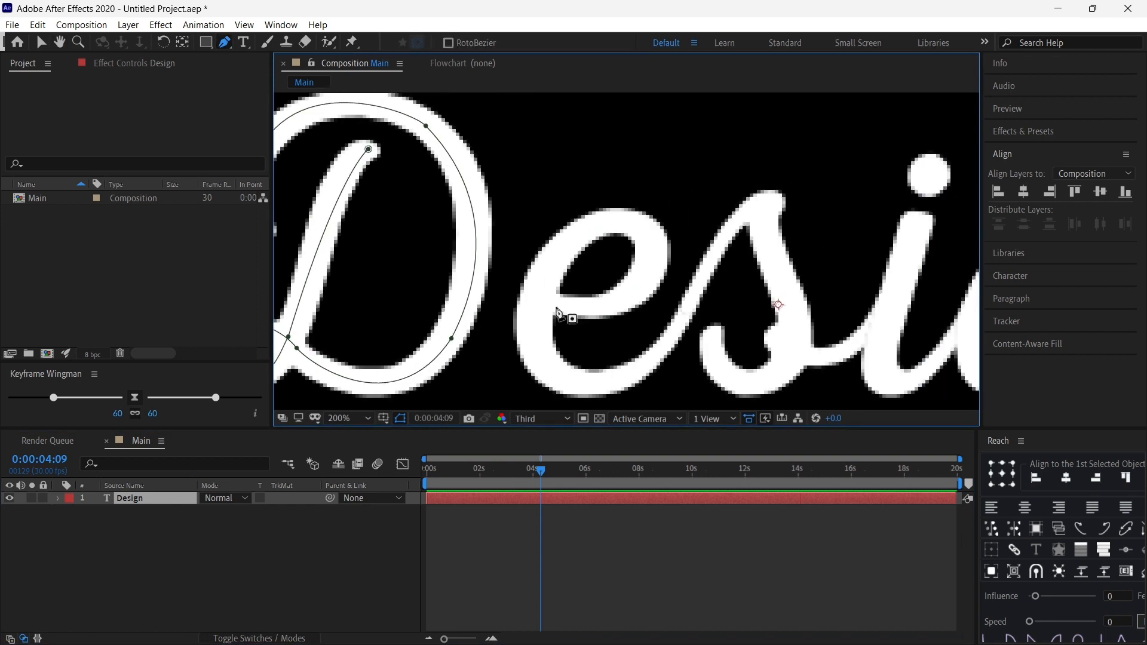
pyautogui.click(558, 303)
pyautogui.moveTo(654, 249); pyautogui.dragTo(664, 169)
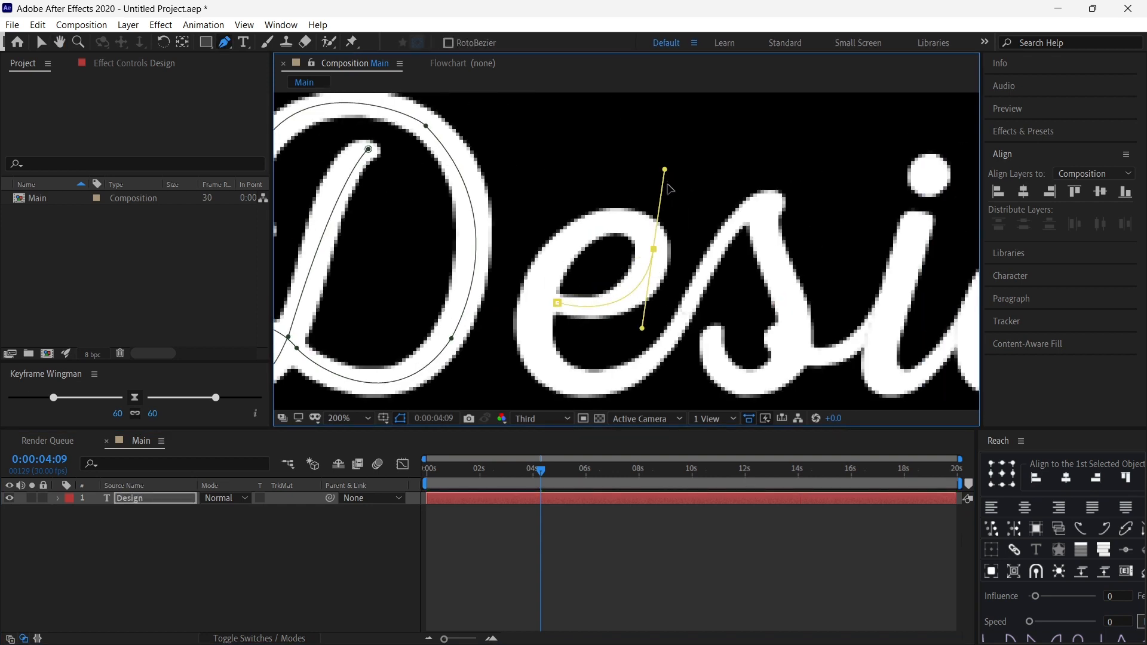
pyautogui.moveTo(557, 254)
pyautogui.mouseDown()
pyautogui.moveTo(507, 323)
pyautogui.moveTo(549, 269)
pyautogui.mouseUp()
pyautogui.moveTo(580, 383); pyautogui.dragTo(657, 410)
pyautogui.moveTo(647, 330); pyautogui.dragTo(655, 272)
pyautogui.hotkey('ctrl', 'z')
pyautogui.moveTo(588, 283); pyautogui.dragTo(591, 332)
pyautogui.moveTo(635, 279)
pyautogui.mouseDown()
pyautogui.moveTo(660, 211)
pyautogui.moveTo(649, 265)
pyautogui.moveTo(641, 259)
pyautogui.mouseUp()
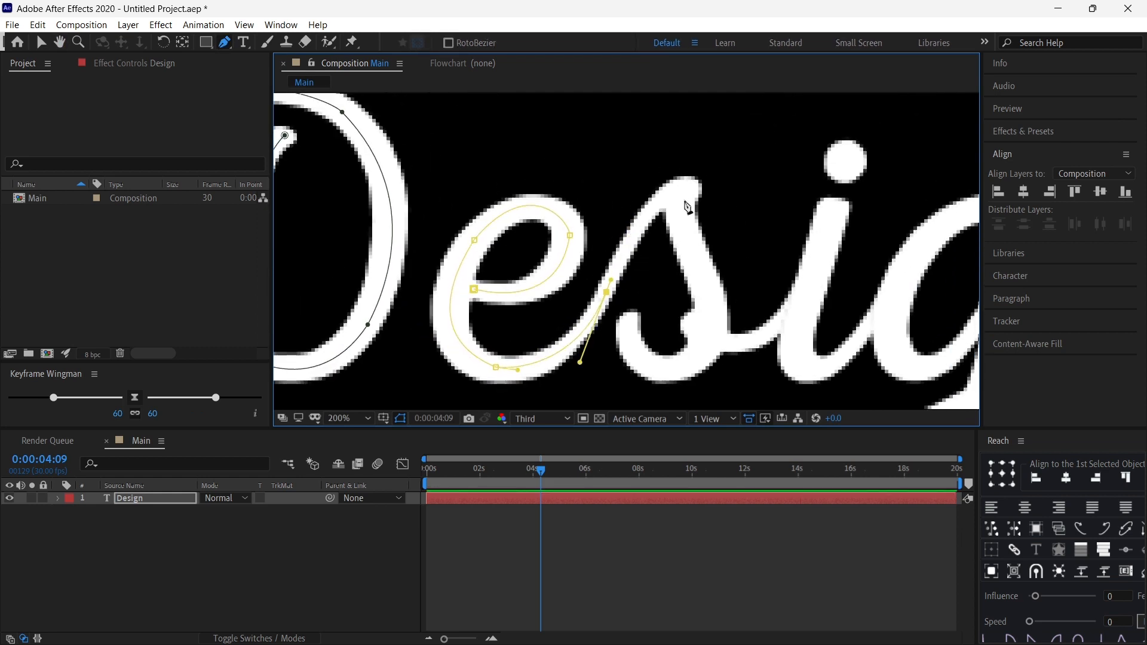
pyautogui.moveTo(680, 196)
pyautogui.mouseDown()
pyautogui.moveTo(712, 191)
pyautogui.moveTo(694, 191)
pyautogui.mouseUp()
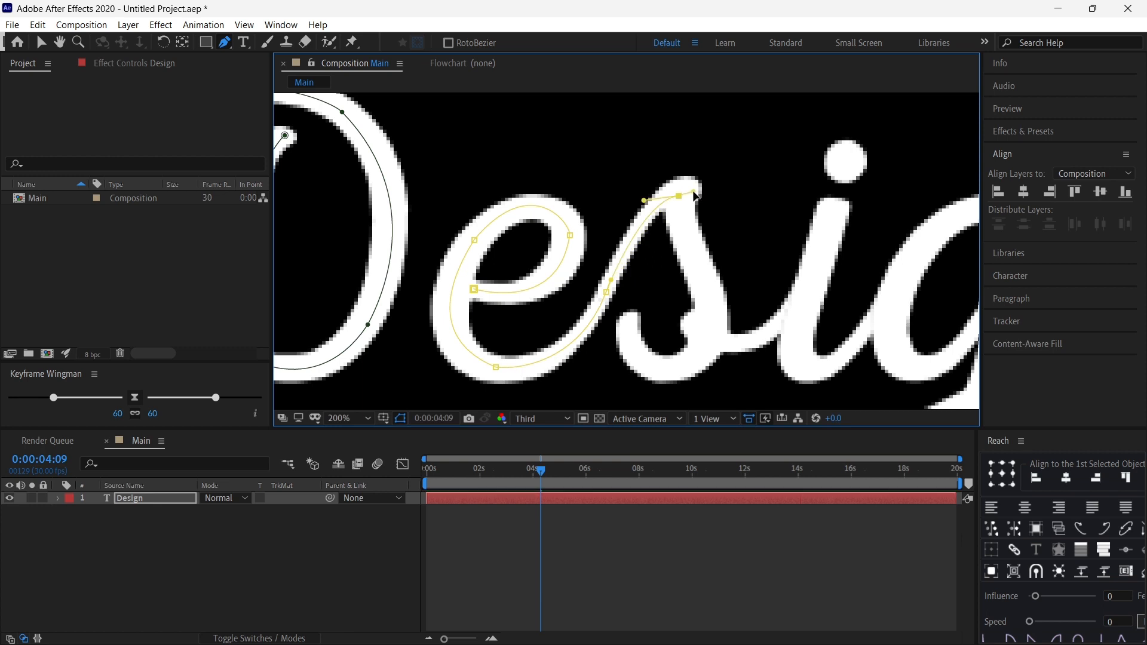
pyautogui.moveTo(747, 317); pyautogui.dragTo(754, 269)
pyautogui.click(146, 498)
# Draw a separate mask path from the top of the s down its spine and around to the end of its lower hook.
pyautogui.click(680, 167)
pyautogui.moveTo(687, 251); pyautogui.dragTo(709, 309)
pyautogui.moveTo(665, 346)
pyautogui.mouseDown()
pyautogui.moveTo(619, 357)
pyautogui.moveTo(648, 352)
pyautogui.mouseUp()
pyautogui.moveTo(622, 294)
pyautogui.mouseDown()
pyautogui.moveTo(644, 251)
pyautogui.moveTo(623, 286)
pyautogui.mouseUp()
pyautogui.click(178, 498)
# Draw a separate mask path along the connecting stroke from the s up to the top of the i's stem, and end the path.
pyautogui.moveTo(683, 314); pyautogui.dragTo(591, 326)
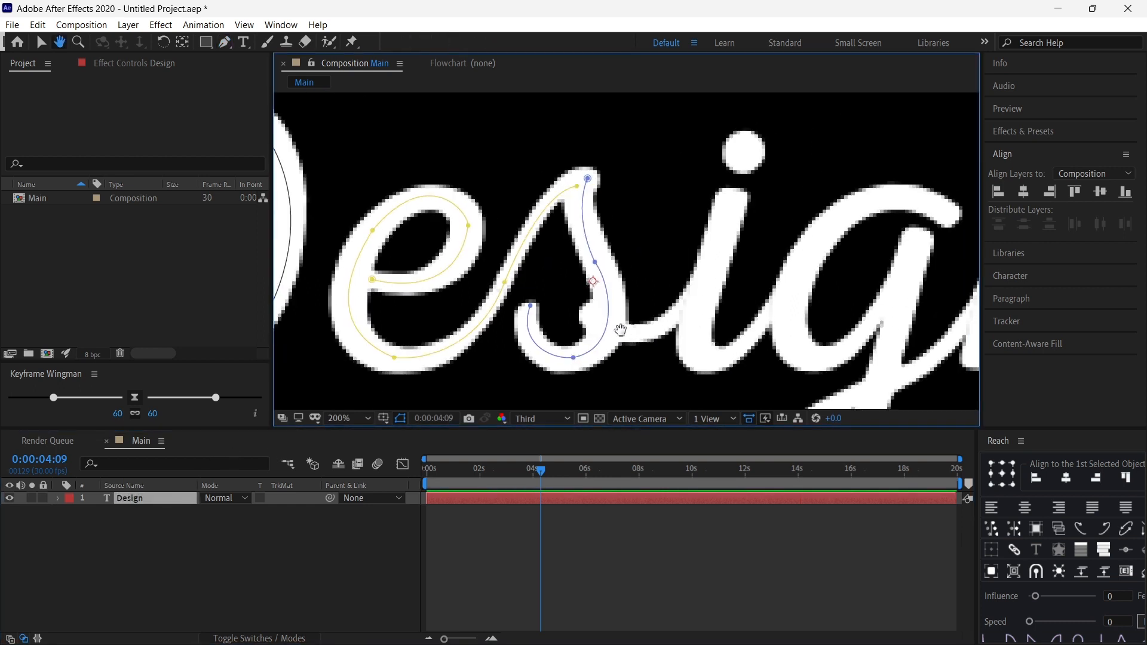
pyautogui.click(585, 312)
pyautogui.moveTo(682, 306)
pyautogui.mouseDown()
pyautogui.moveTo(740, 256)
pyautogui.moveTo(703, 311)
pyautogui.mouseUp()
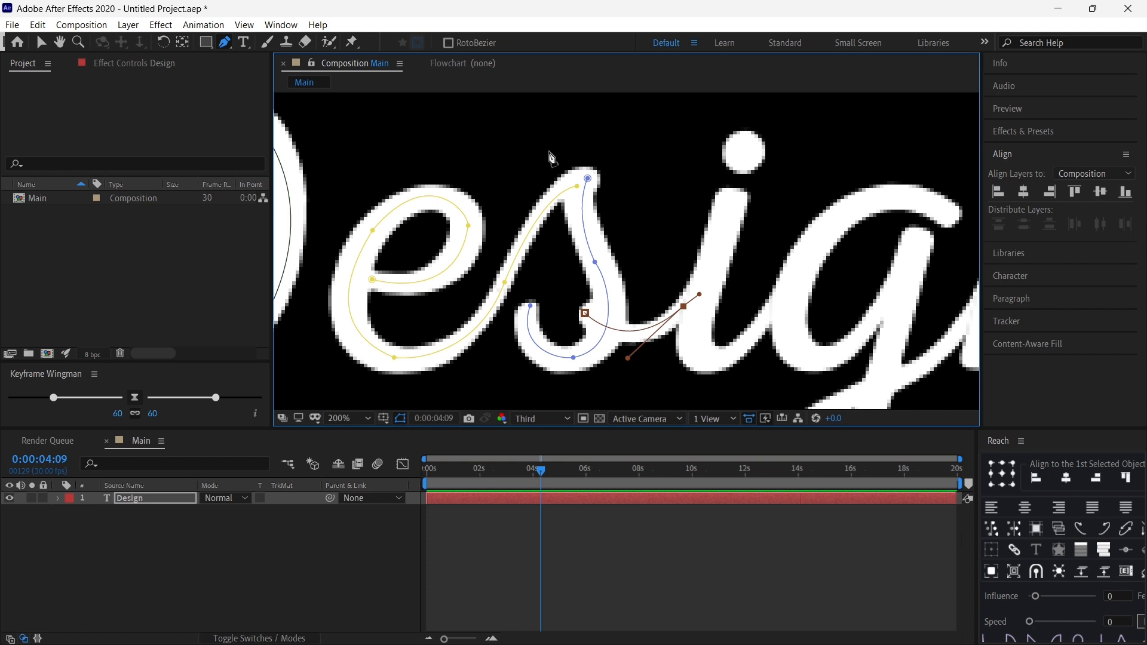
pyautogui.moveTo(732, 196); pyautogui.dragTo(739, 160)
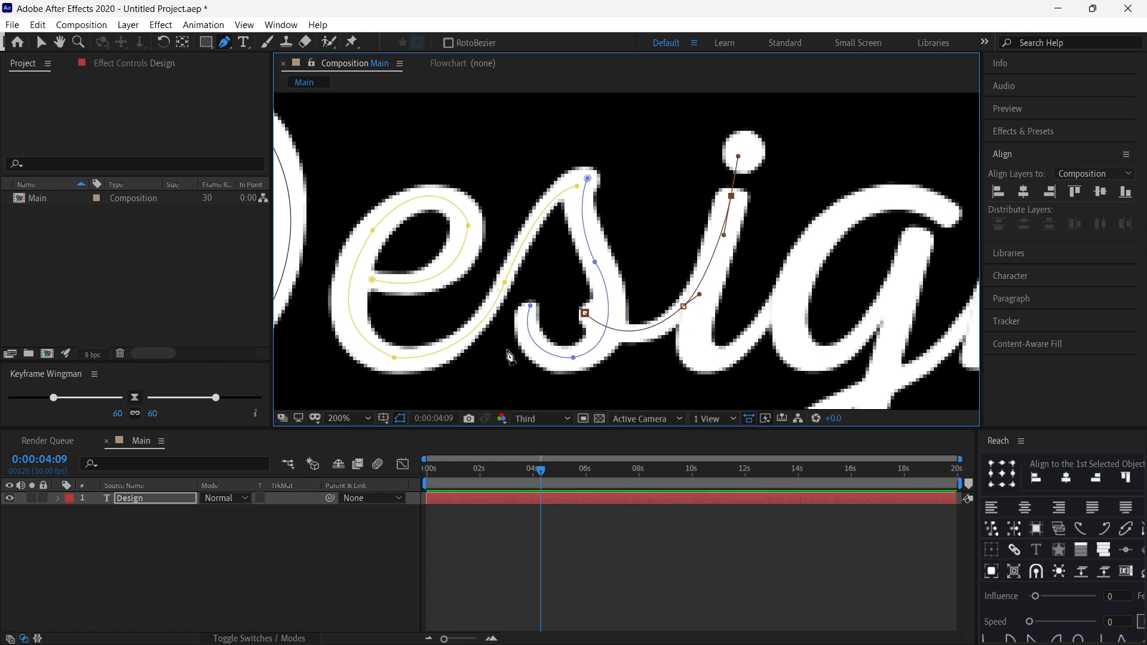
pyautogui.click(158, 497)
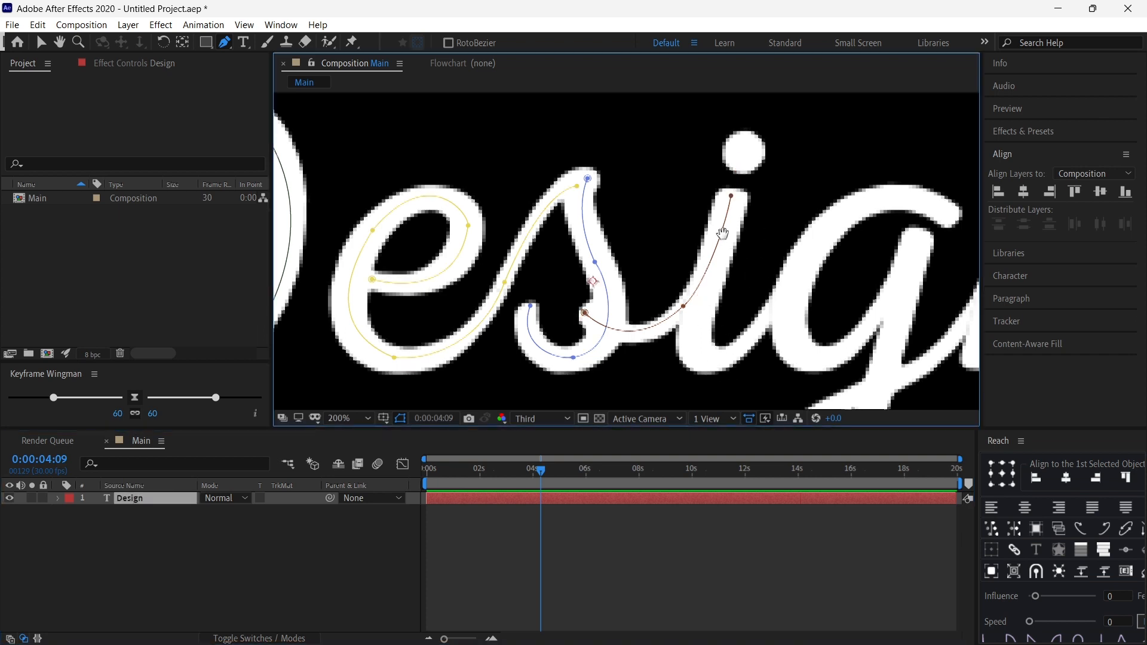
pyautogui.moveTo(730, 244); pyautogui.dragTo(718, 215)
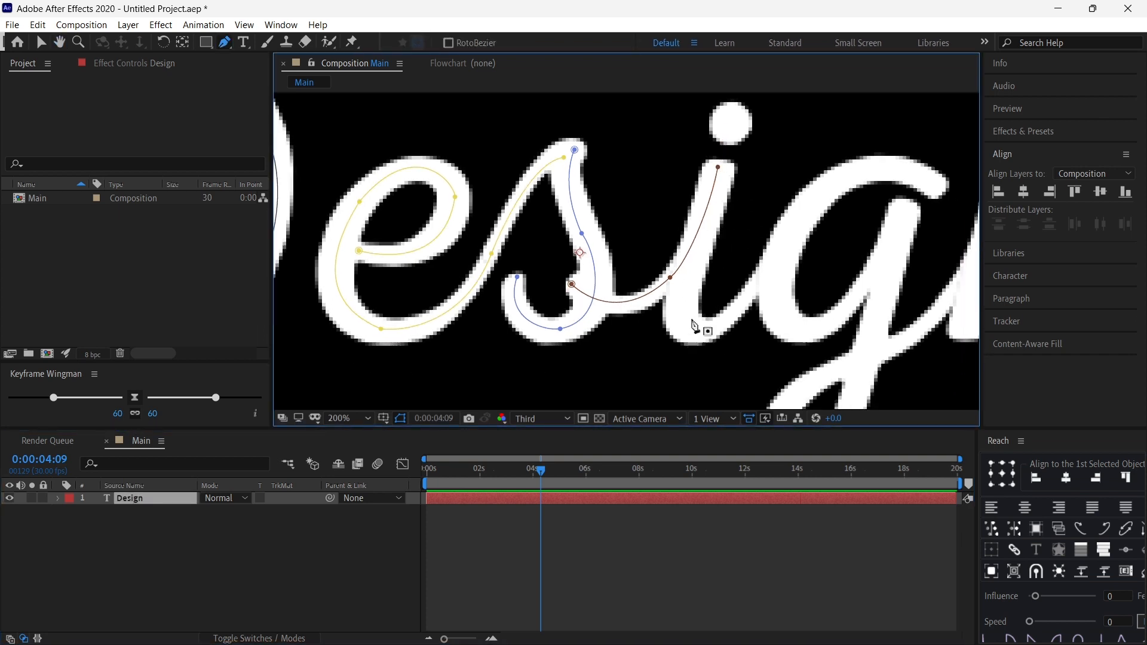
# Replace the path's last point at the top of the i's stem, and extend it down the stem and up the joining stroke to the g.
pyautogui.hotkey('ctrl', 'z')
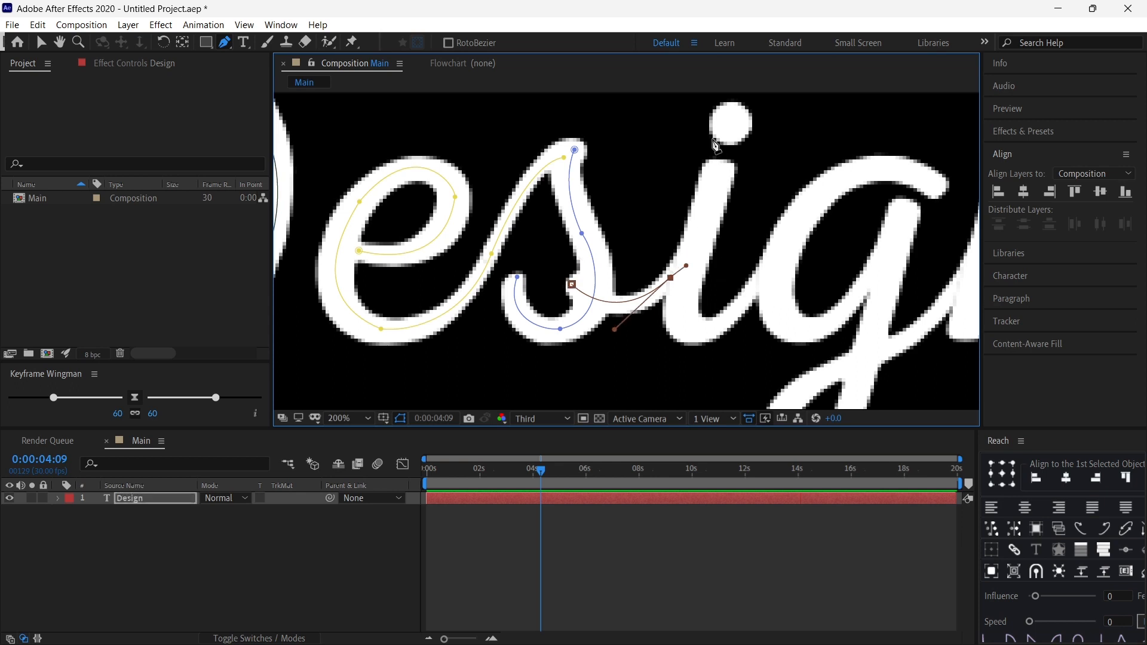
pyautogui.click(716, 165)
pyautogui.moveTo(700, 327)
pyautogui.mouseDown()
pyautogui.moveTo(735, 356)
pyautogui.moveTo(710, 330)
pyautogui.mouseUp()
pyautogui.moveTo(784, 251); pyautogui.dragTo(735, 263)
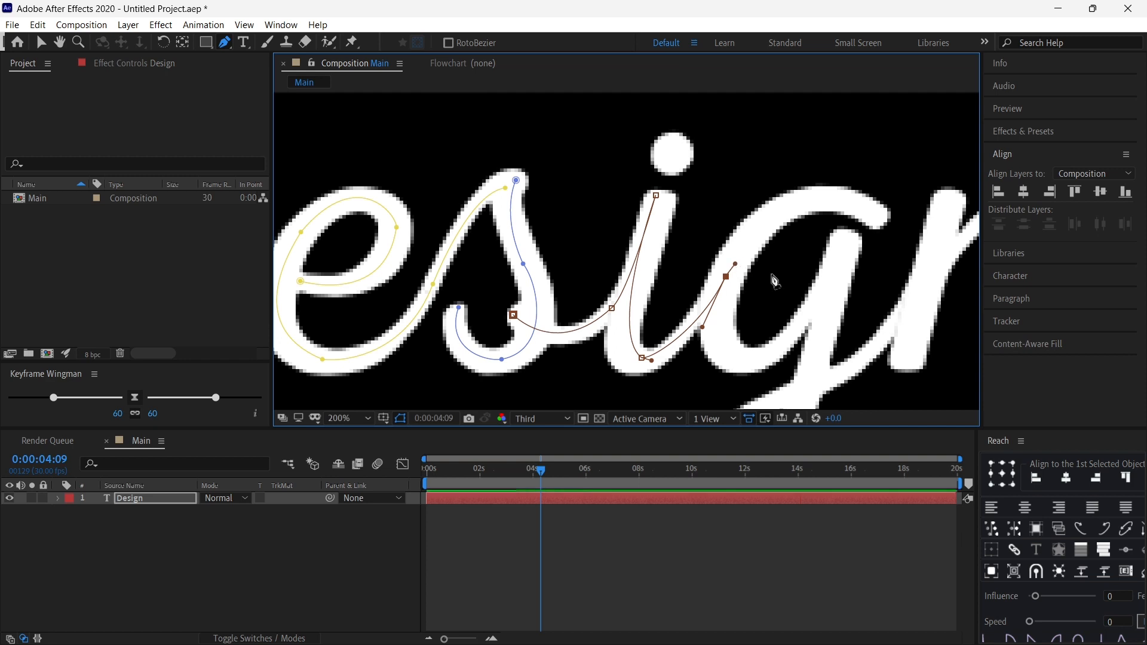
# Start a separate mask path at the tip of the g's upper arc and curve it over to the far side of the bowl.
pyautogui.scroll(-1, 760, 261)
pyautogui.scroll(1, 663, 286)
pyautogui.moveTo(665, 285); pyautogui.dragTo(670, 279)
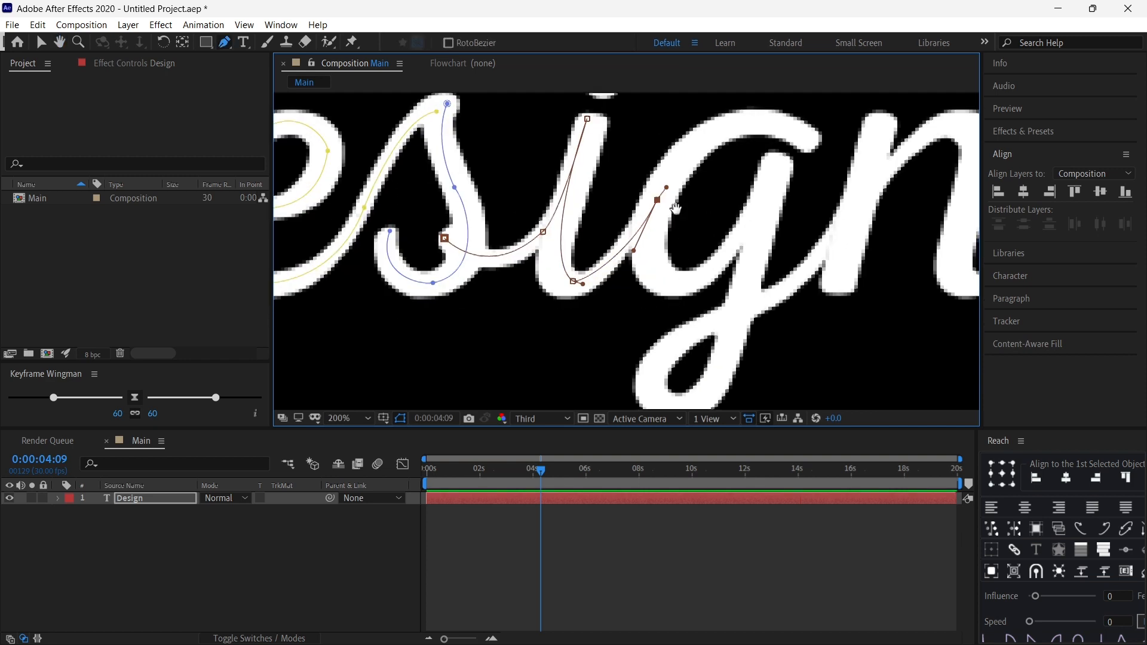
pyautogui.moveTo(683, 226); pyautogui.dragTo(665, 272)
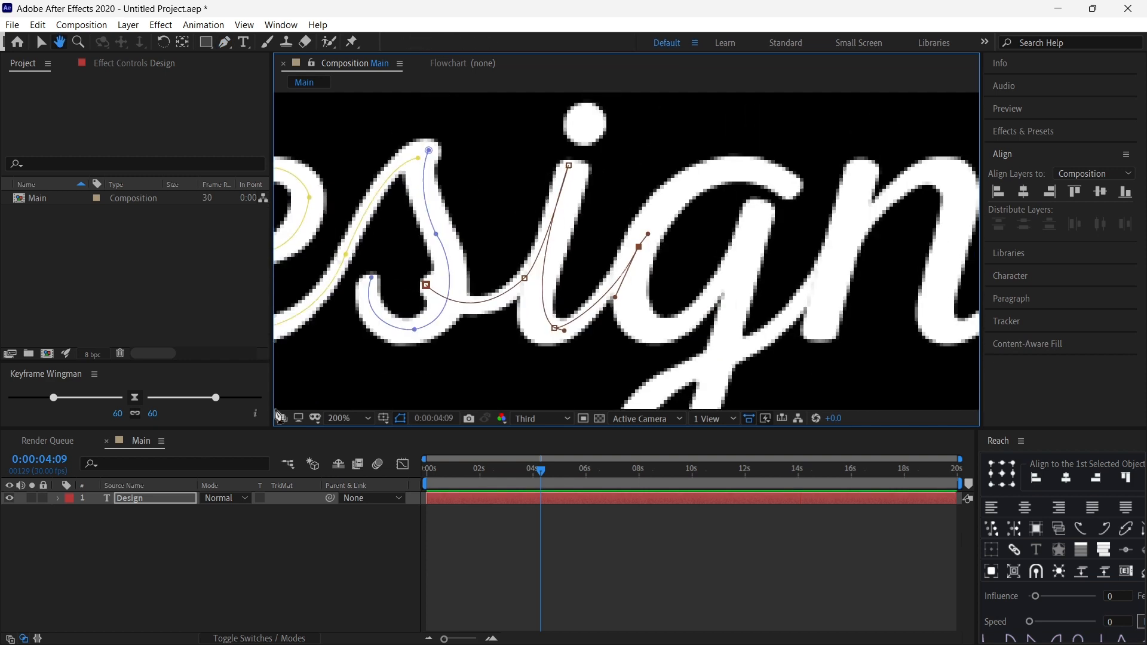
pyautogui.click(794, 191)
pyautogui.moveTo(654, 224); pyautogui.dragTo(644, 250)
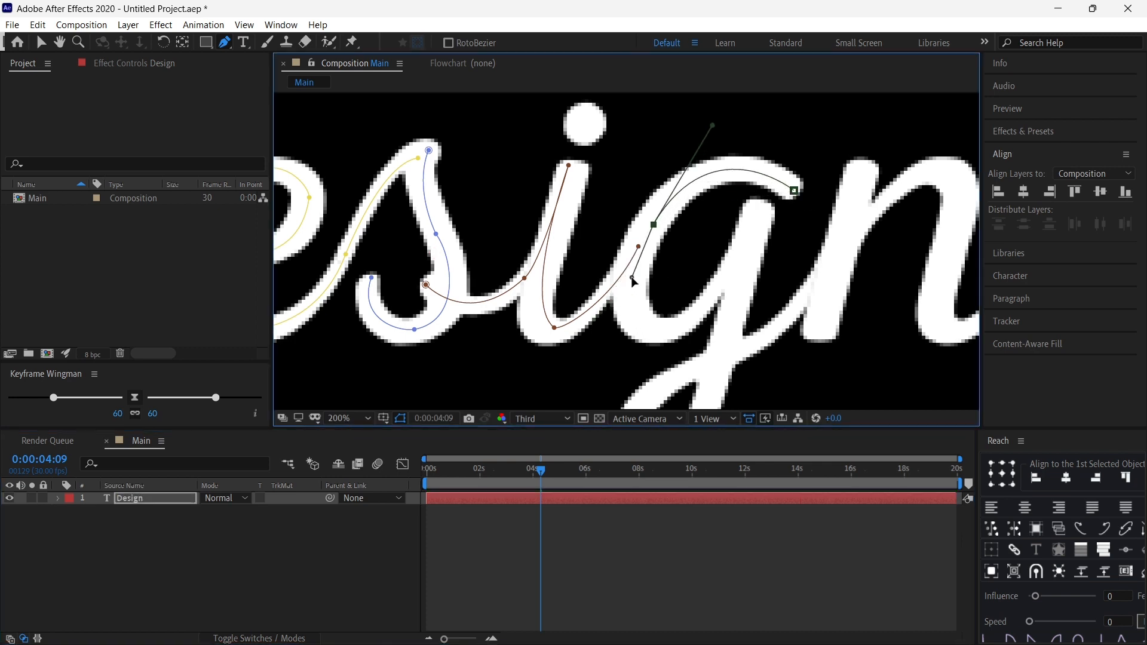
# Extend the mask path around the base of the g's bowl and up to where the bowl meets the stem.
pyautogui.moveTo(683, 318); pyautogui.dragTo(780, 288)
pyautogui.hotkey('ctrl', 'z')
pyautogui.moveTo(672, 328)
pyautogui.mouseDown()
pyautogui.moveTo(742, 327)
pyautogui.moveTo(688, 323)
pyautogui.mouseUp()
pyautogui.moveTo(734, 265); pyautogui.dragTo(751, 240)
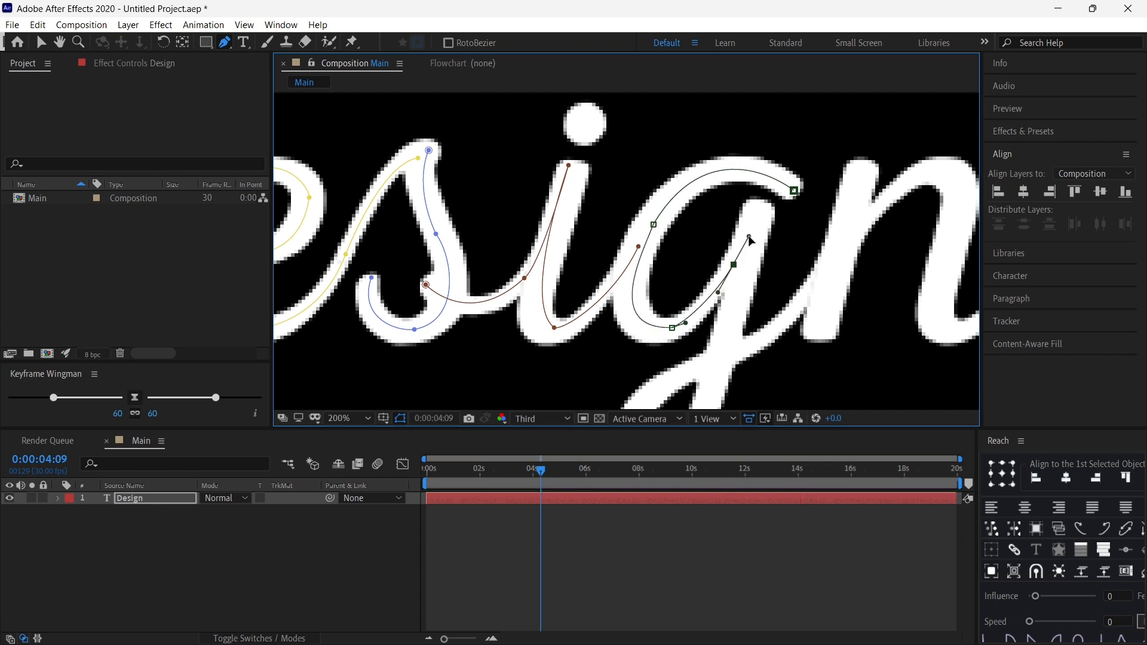
pyautogui.hotkey('ctrl', 'z')
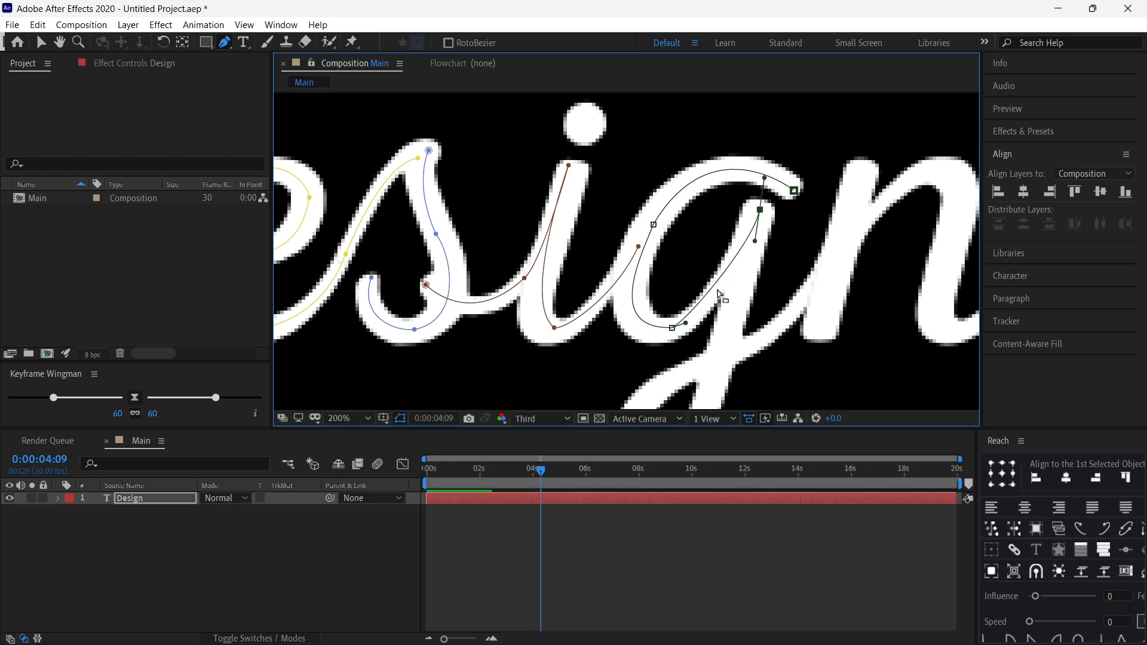
pyautogui.moveTo(723, 282); pyautogui.dragTo(748, 244)
pyautogui.click(759, 203)
pyautogui.hotkey('ctrl', 'z')
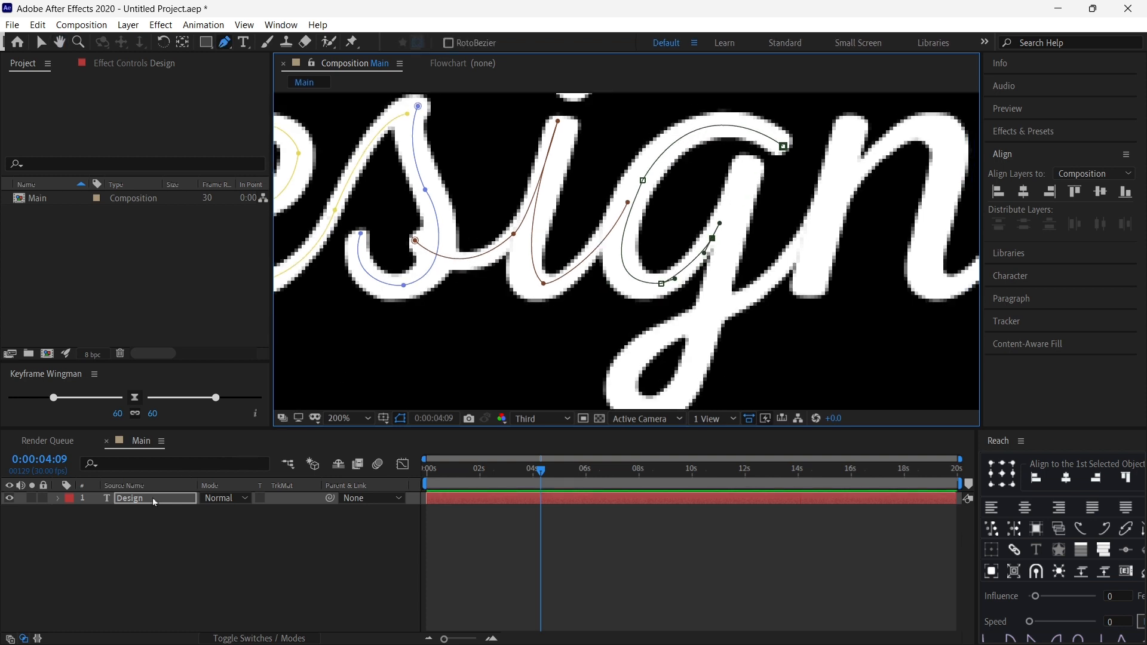
# Draw a separate mask path from the top of the g's stem down around its lower loop and up the joining stroke to the n.
pyautogui.click(154, 498)
pyautogui.click(749, 162)
pyautogui.moveTo(723, 320); pyautogui.dragTo(726, 250)
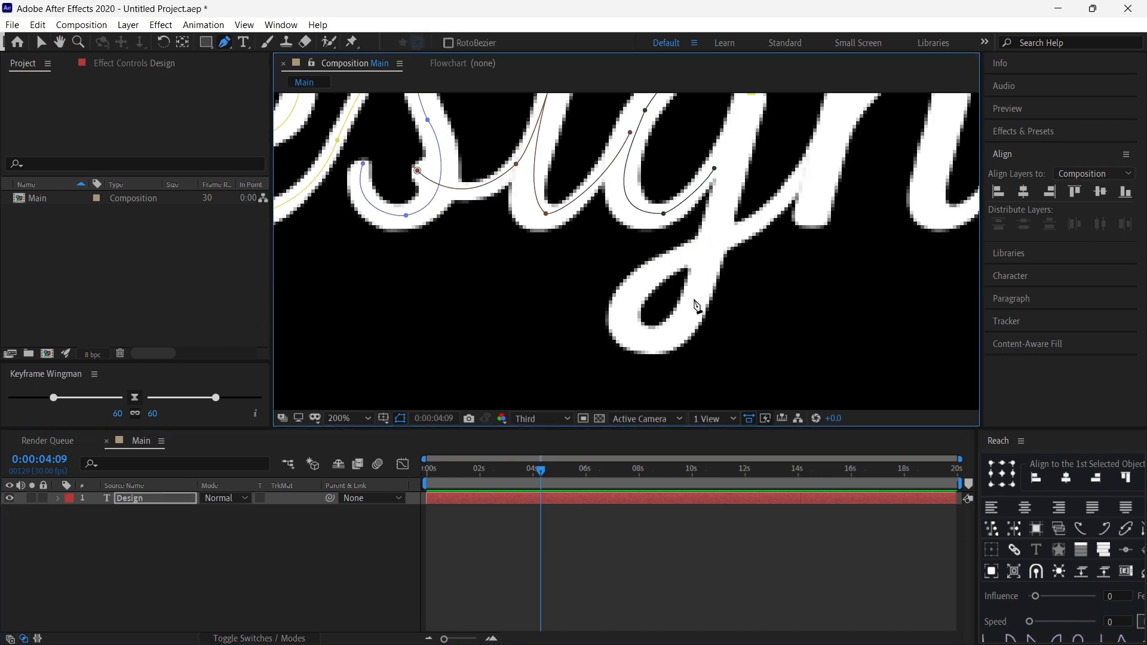
pyautogui.click(704, 275)
pyautogui.moveTo(645, 338)
pyautogui.mouseDown()
pyautogui.moveTo(592, 336)
pyautogui.moveTo(638, 337)
pyautogui.mouseUp()
pyautogui.moveTo(714, 246)
pyautogui.mouseDown()
pyautogui.moveTo(791, 218)
pyautogui.moveTo(698, 249)
pyautogui.mouseUp()
pyautogui.moveTo(764, 225)
pyautogui.mouseDown()
pyautogui.moveTo(684, 280)
pyautogui.moveTo(718, 234)
pyautogui.moveTo(711, 249)
pyautogui.moveTo(738, 262)
pyautogui.moveTo(699, 261)
pyautogui.mouseUp()
pyautogui.click(716, 251)
# Draw a separate straight mask path from the top of the n's first stem down to its base.
pyautogui.click(135, 502)
pyautogui.click(733, 153)
pyautogui.click(696, 319)
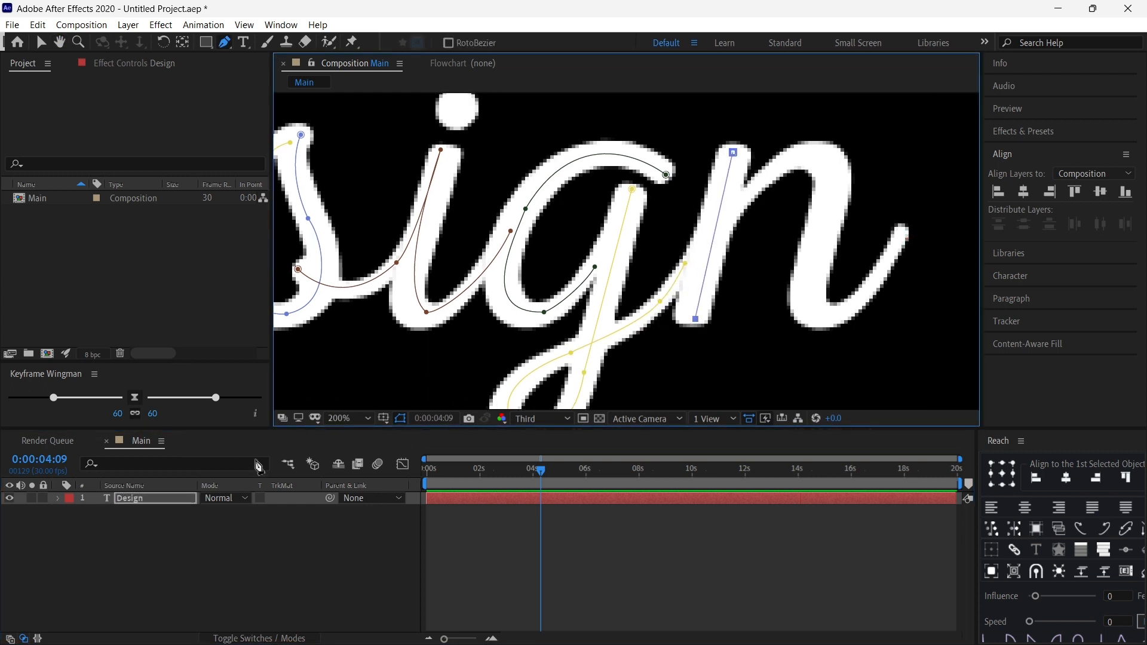
# Draw a separate mask path from the n's first stem over its arch, down the second stem and up to the tip of the tail.
pyautogui.click(727, 215)
pyautogui.moveTo(815, 156); pyautogui.dragTo(870, 150)
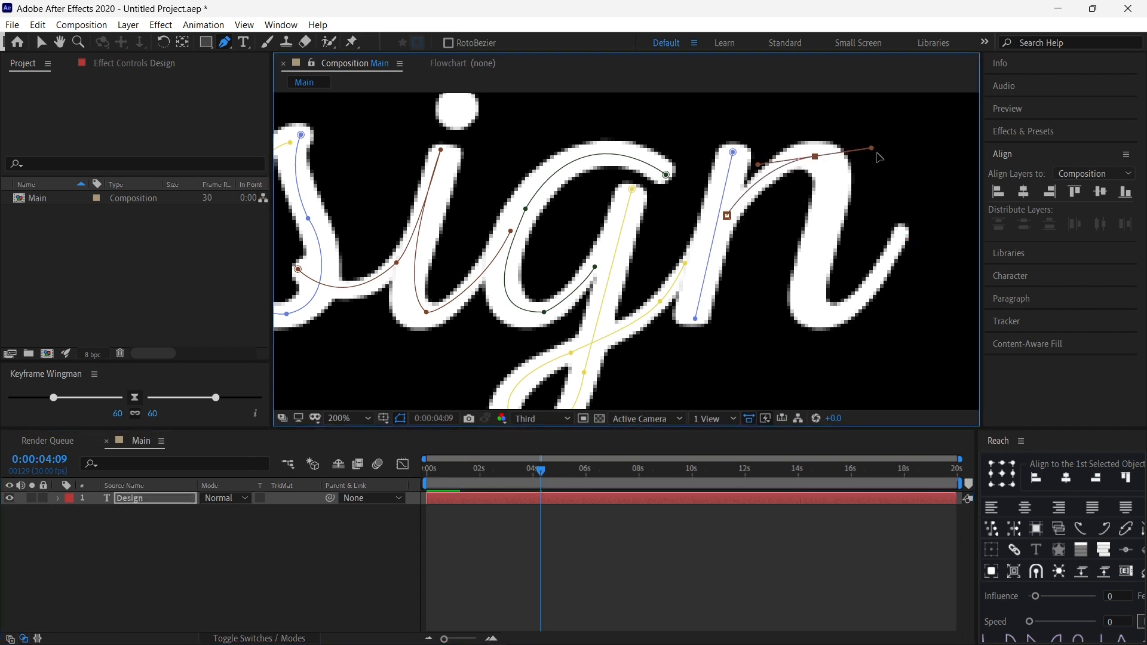
pyautogui.moveTo(818, 263); pyautogui.dragTo(871, 284)
pyautogui.click(903, 227)
# Draw a short separate mask path from the lower edge to the upper edge of the i's dot.
pyautogui.scroll(-3, 598, 248)
pyautogui.scroll(5, 663, 269)
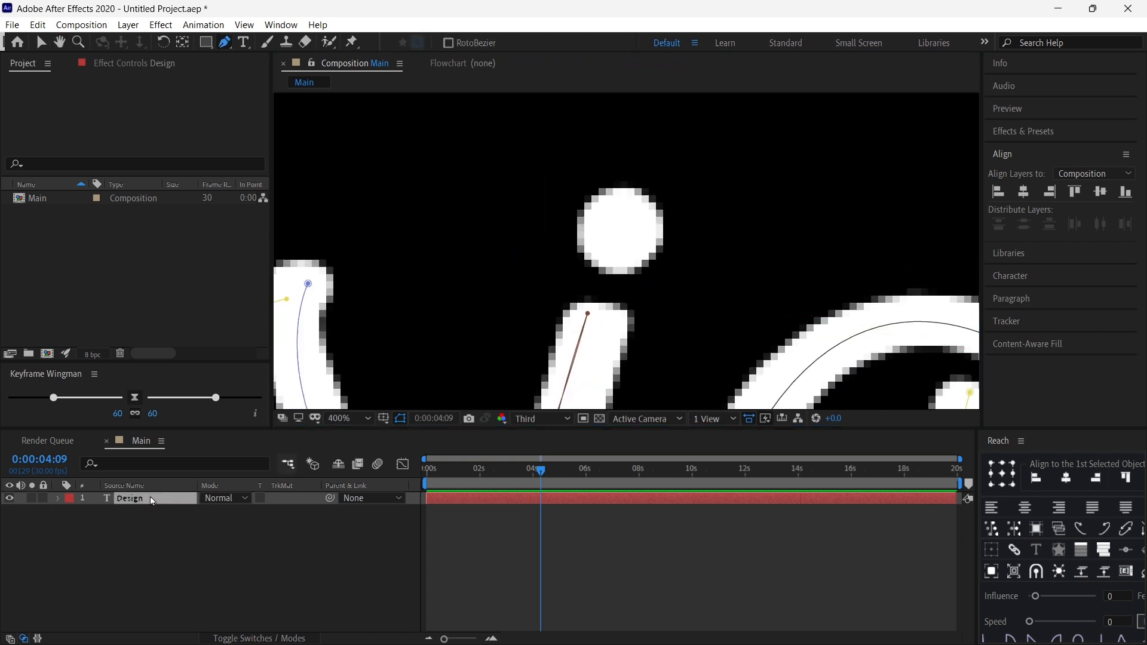
pyautogui.click(612, 268)
pyautogui.click(623, 193)
pyautogui.scroll(-4, 631, 250)
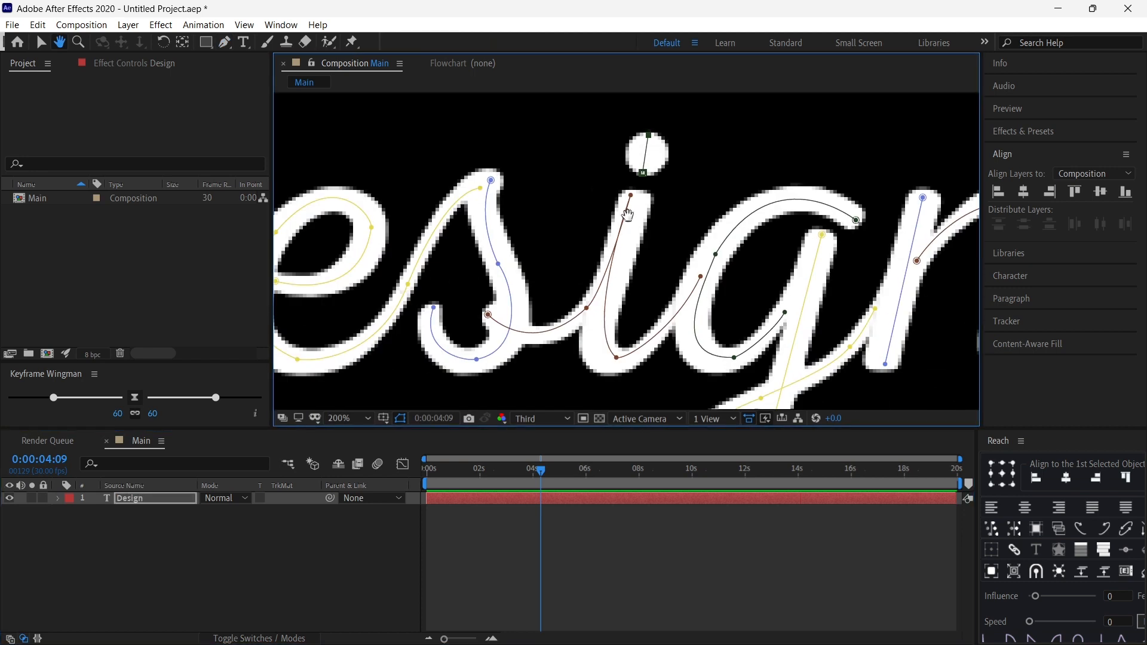
pyautogui.press('space')
pyautogui.scroll(2, 539, 272)
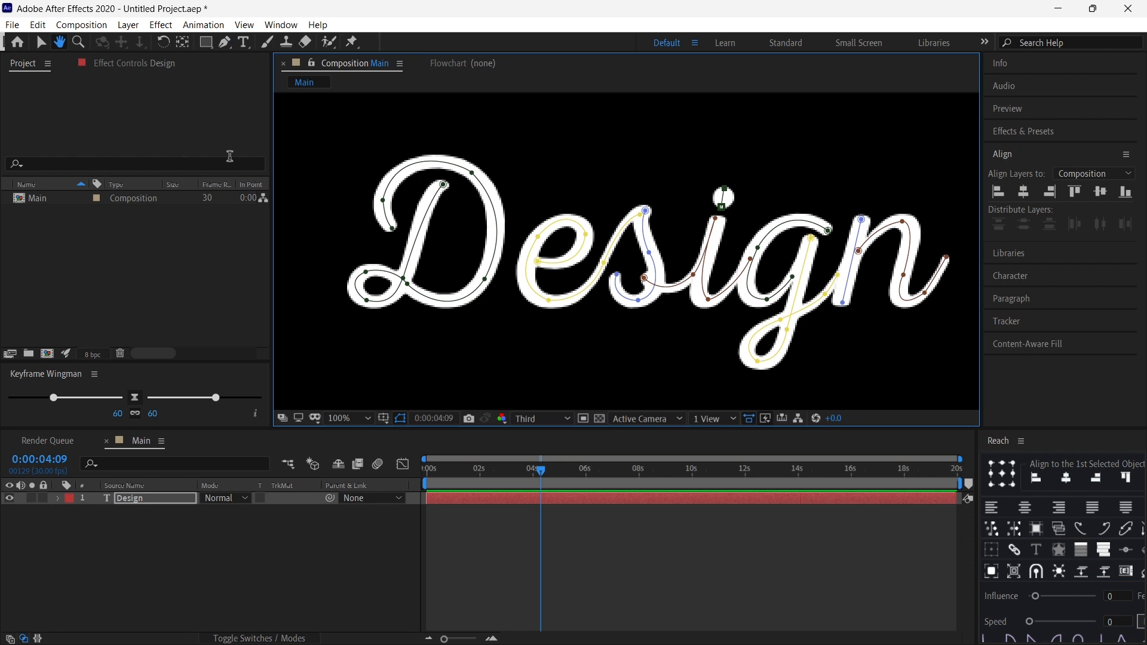
# Search the effects for "stroke" and apply the Generate Stroke effect to the Design layer.
pyautogui.click(39, 42)
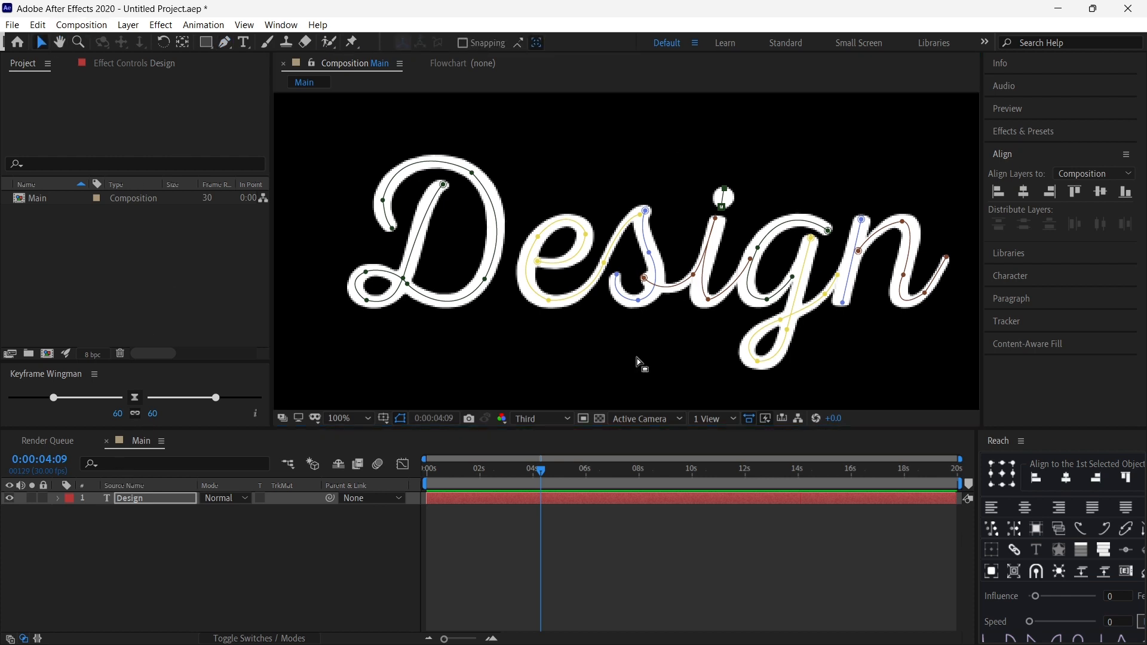
pyautogui.click(1062, 132)
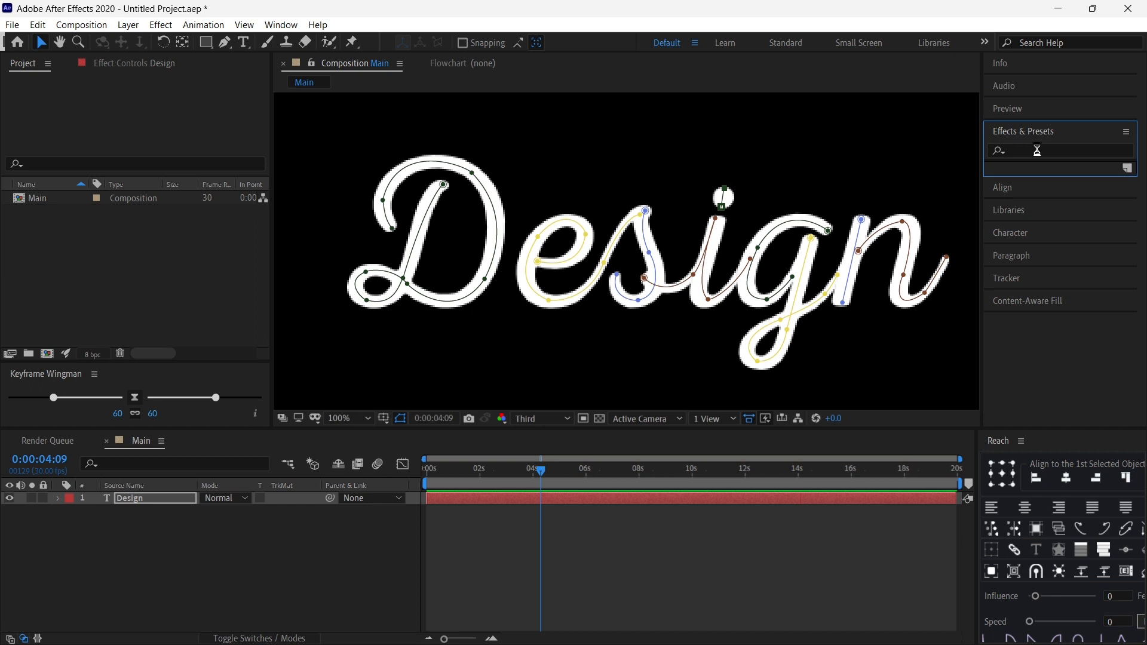
pyautogui.click(1037, 150)
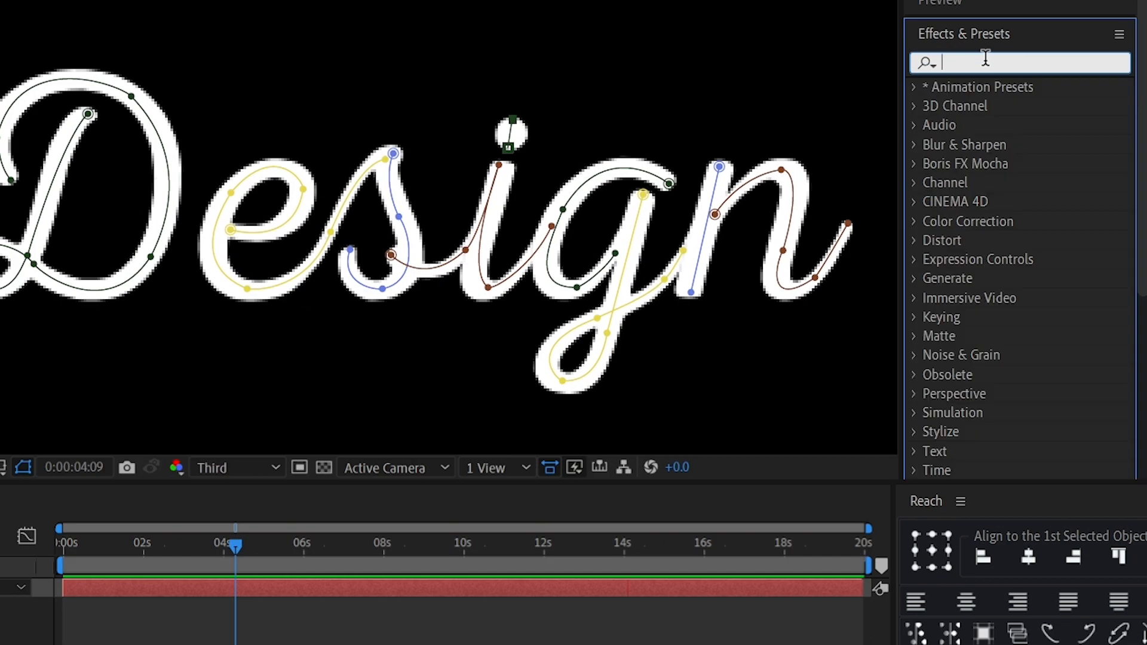
pyautogui.write('strok')
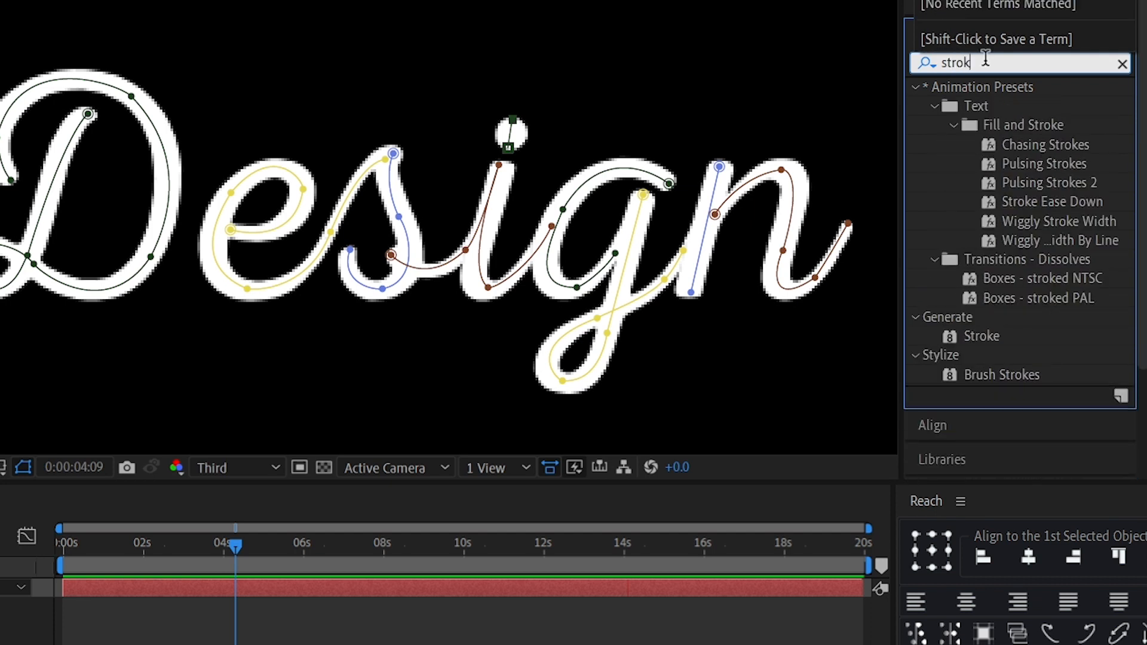
pyautogui.write('e')
pyautogui.click(981, 338)
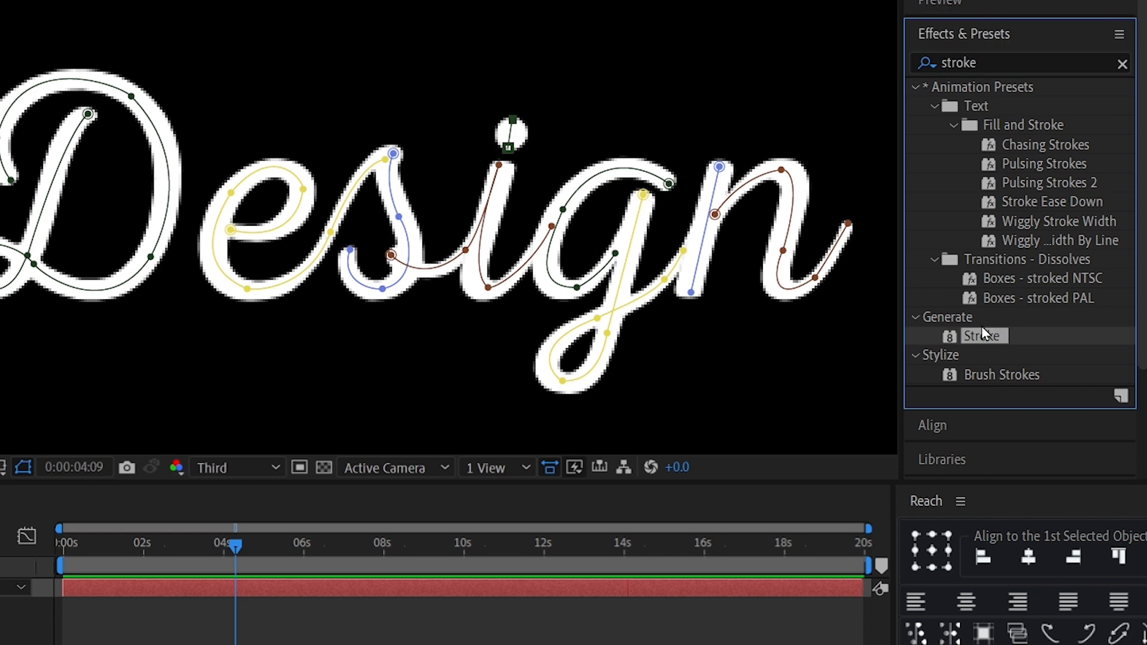
pyautogui.doubleClick(984, 342)
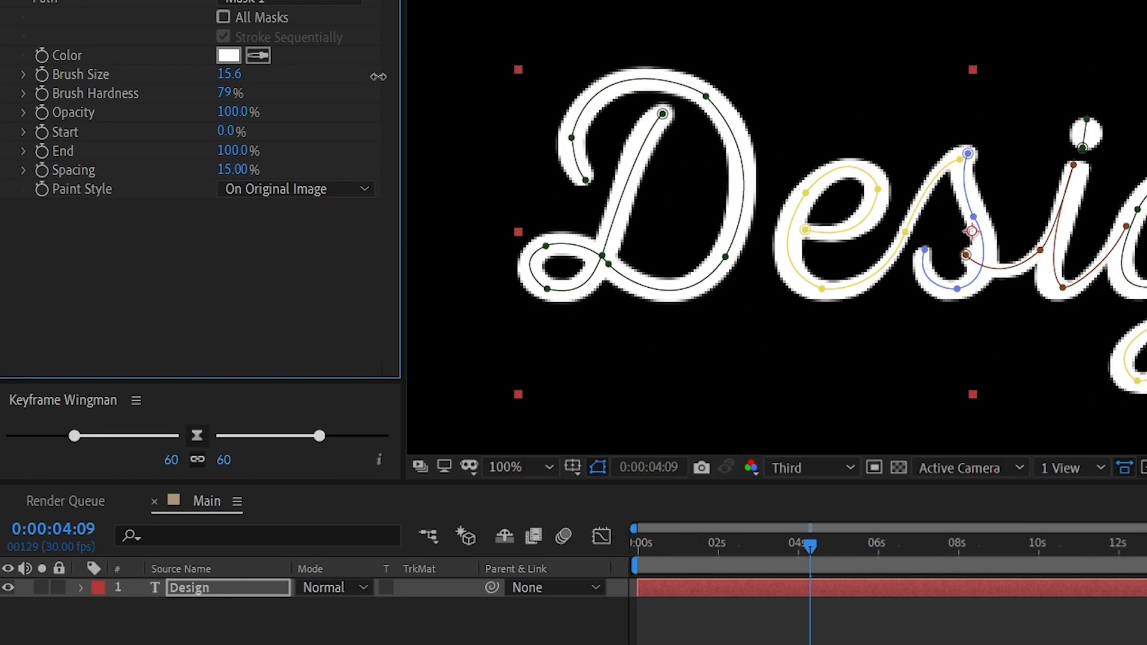
# Set the Stroke brush size to 16.7 while viewing the On Transparent paint style, and return the style to On Original Image.
pyautogui.moveTo(378, 76); pyautogui.dragTo(387, 76)
pyautogui.click(317, 189)
pyautogui.click(299, 235)
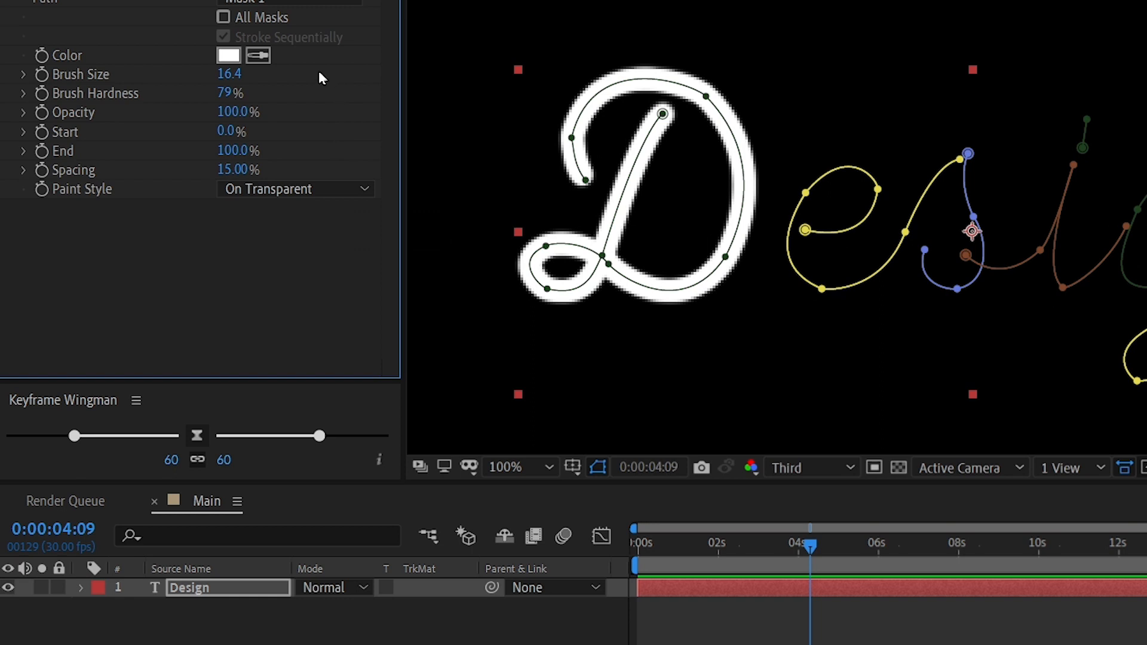
pyautogui.moveTo(227, 73)
pyautogui.mouseDown()
pyautogui.moveTo(272, 65)
pyautogui.moveTo(233, 74)
pyautogui.mouseUp()
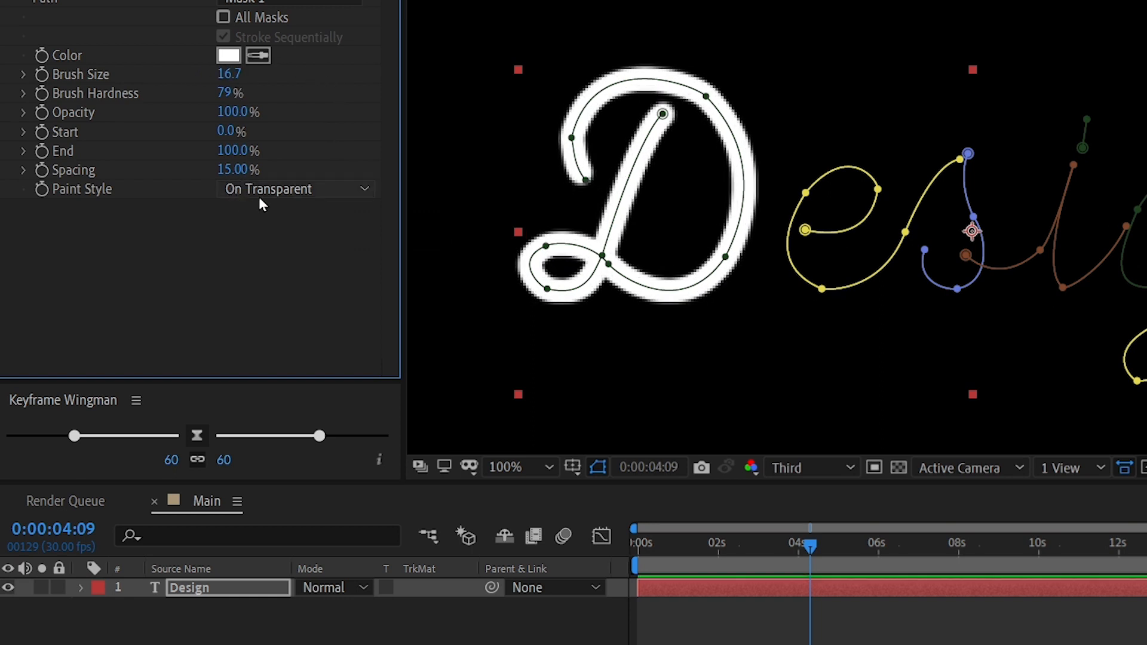
pyautogui.click(293, 192)
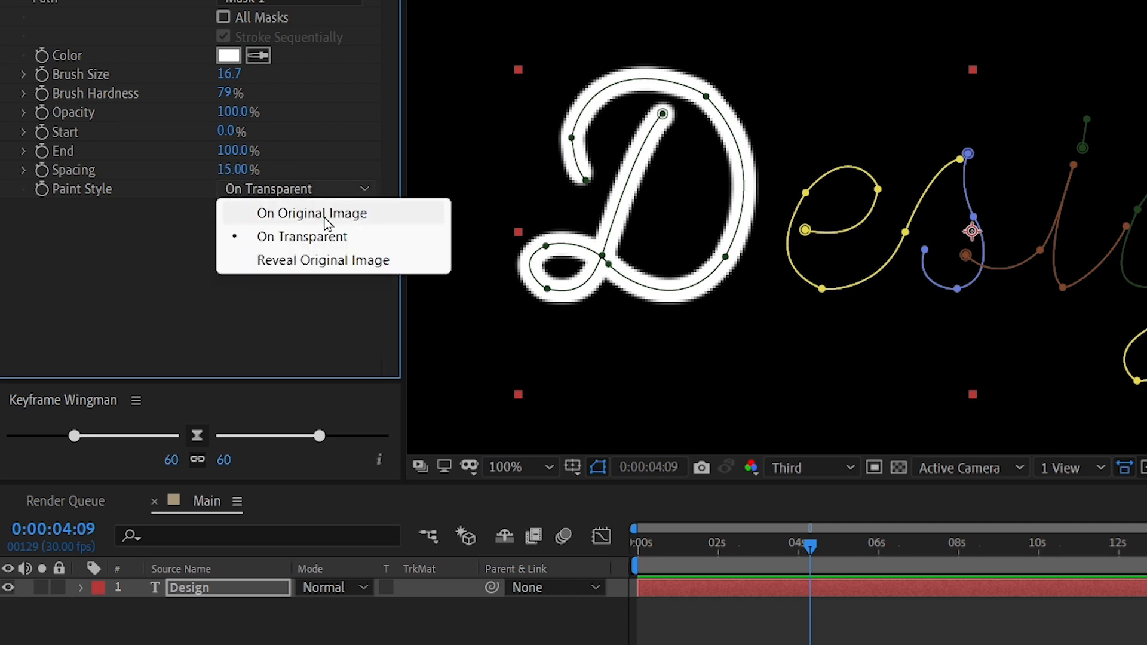
pyautogui.click(302, 213)
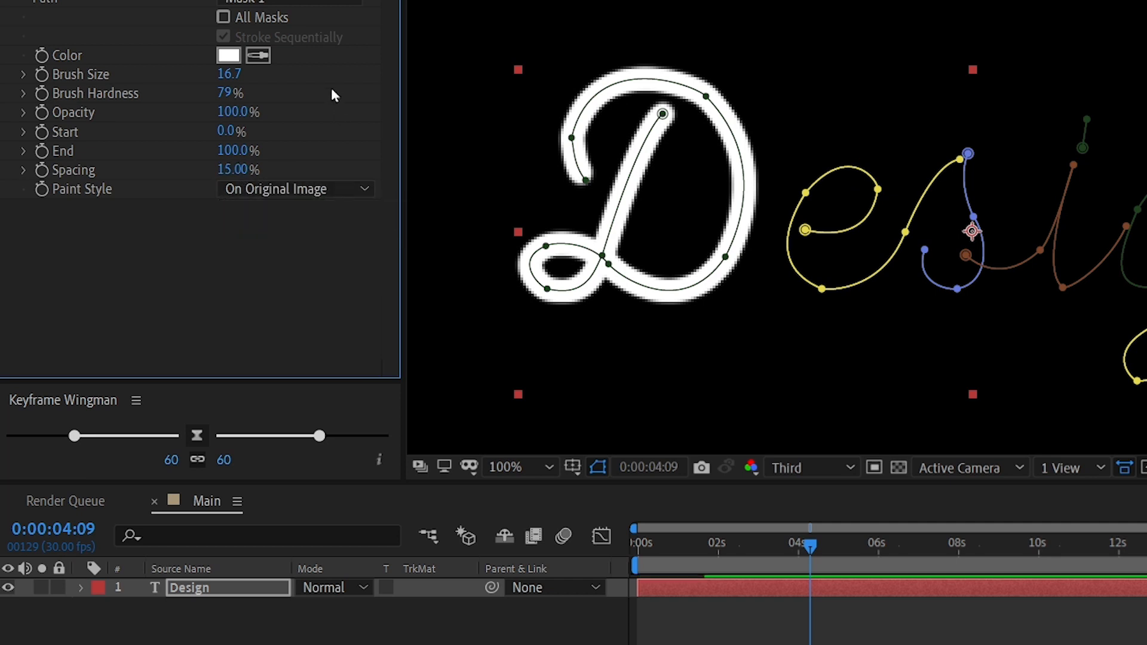
# Apply the Stroke effect to all masks of the Design layer.
pyautogui.click(224, 16)
pyautogui.click(227, 74)
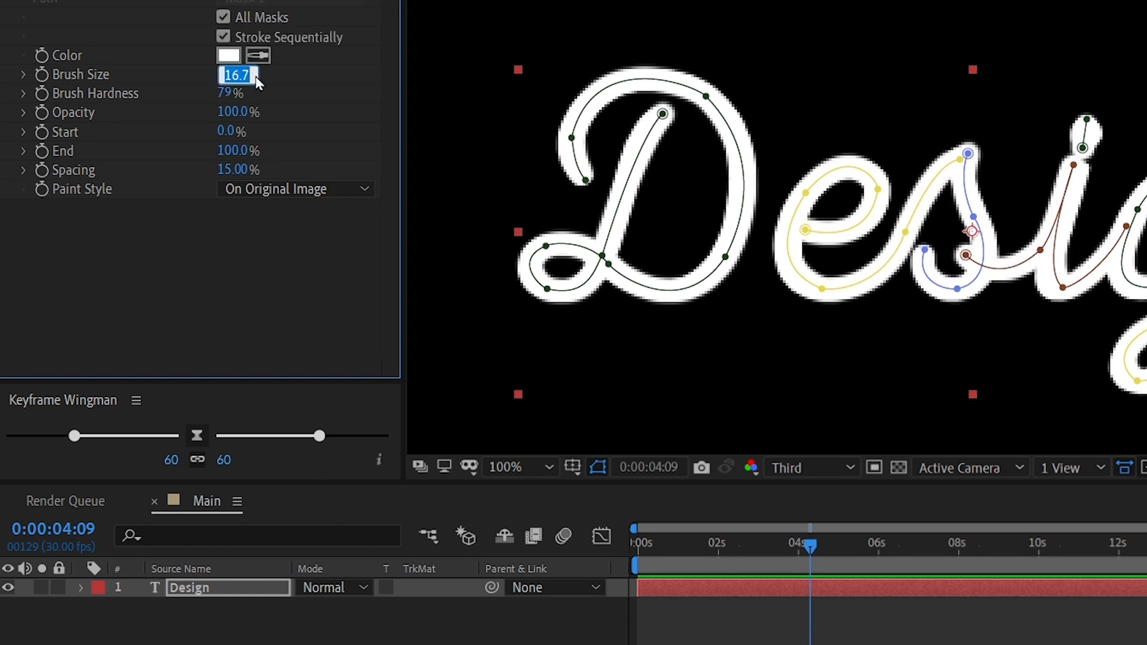
pyautogui.click(274, 77)
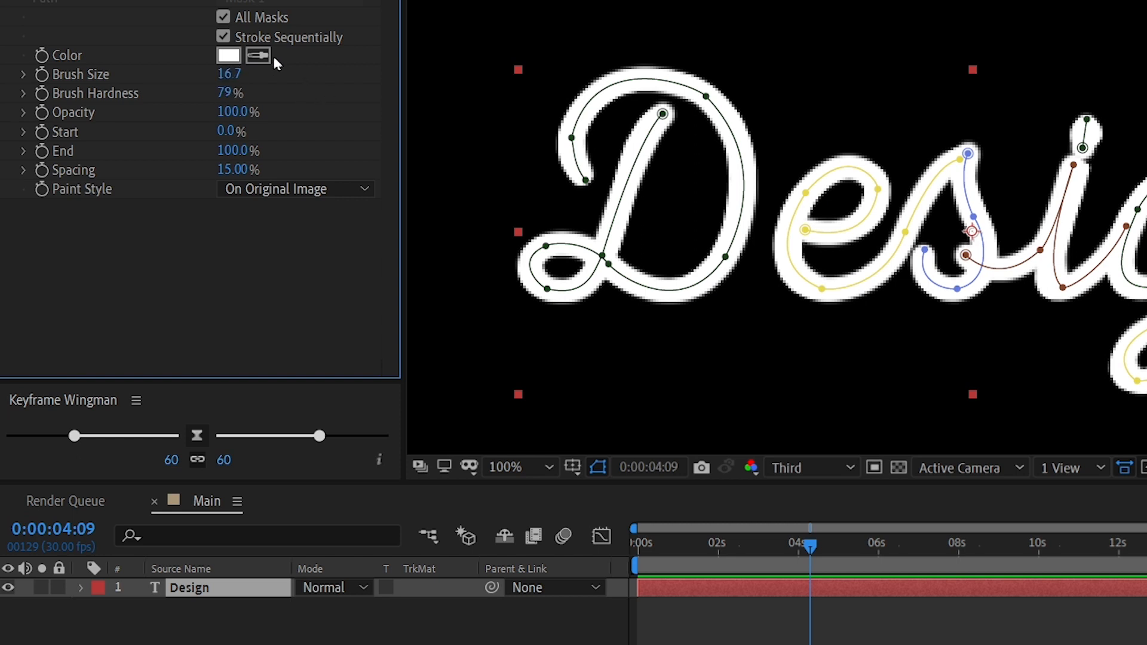
# Return to 0:00:00:00 in the timeline and set the Stroke paint style to Reveal Original Image.
pyautogui.moveTo(806, 554); pyautogui.dragTo(551, 341)
pyautogui.click(297, 191)
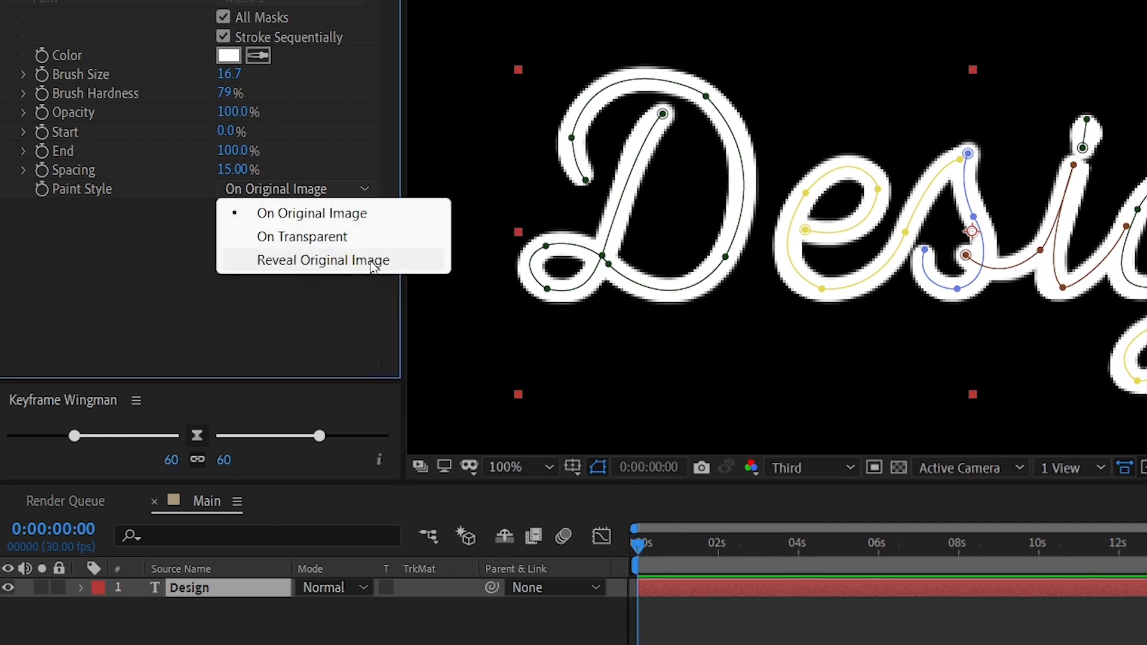
pyautogui.click(332, 262)
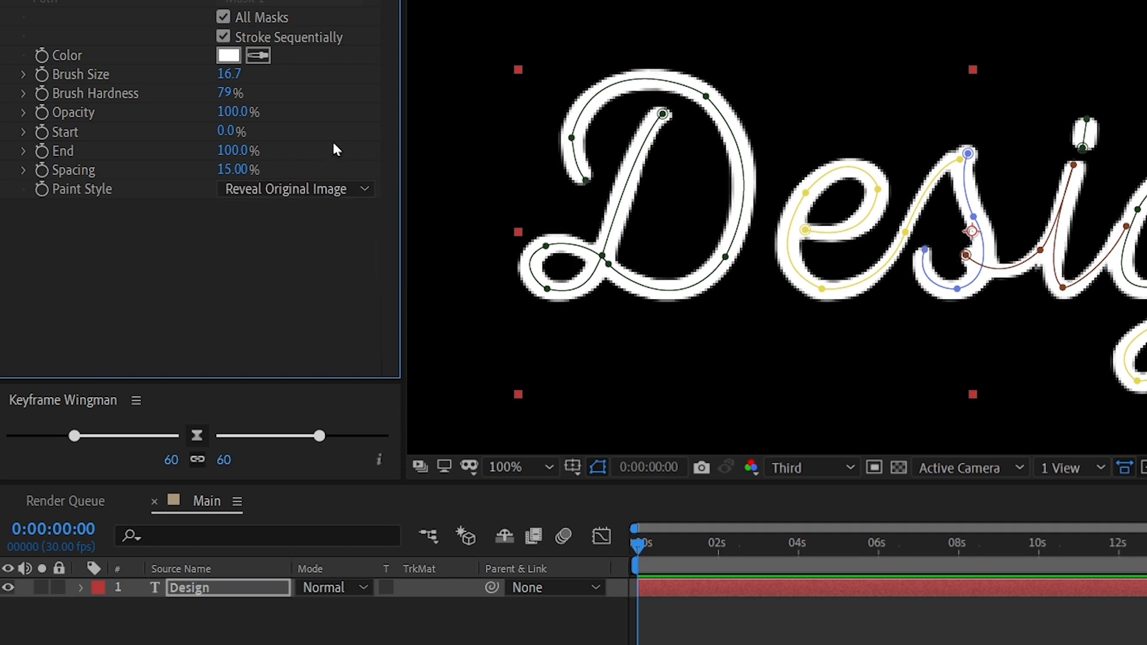
# Keyframe the Stroke effect's End value at 0% at 0:00:00:00 and at 100% at 0:00:02:03.
pyautogui.click(232, 151)
pyautogui.write('0')
pyautogui.press('Return')
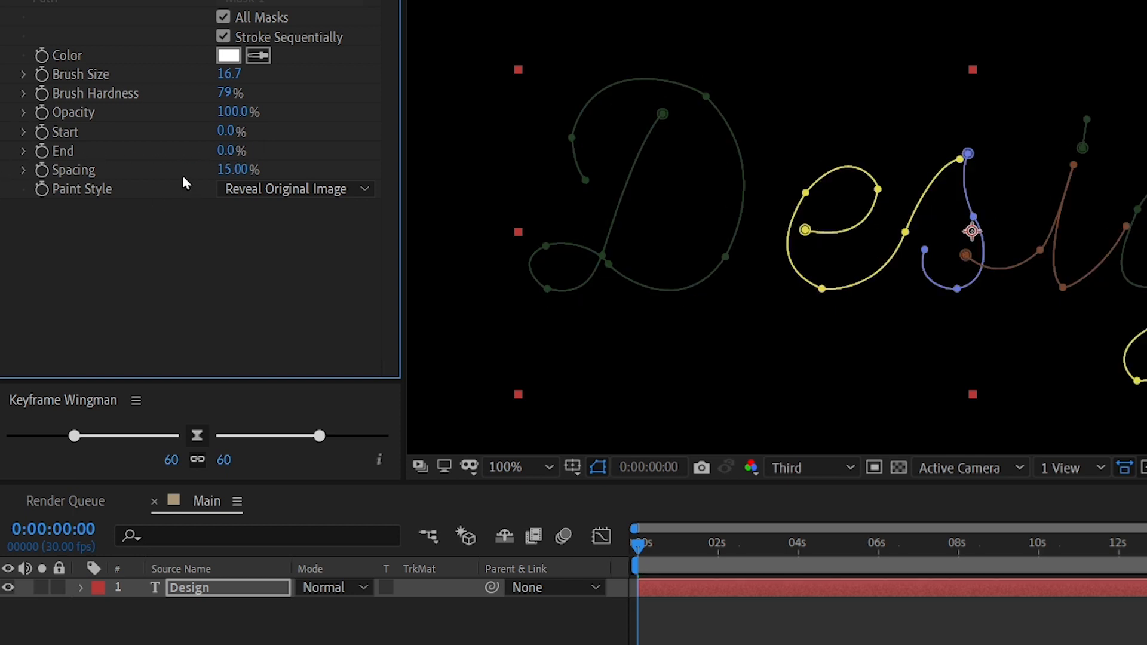
pyautogui.click(41, 151)
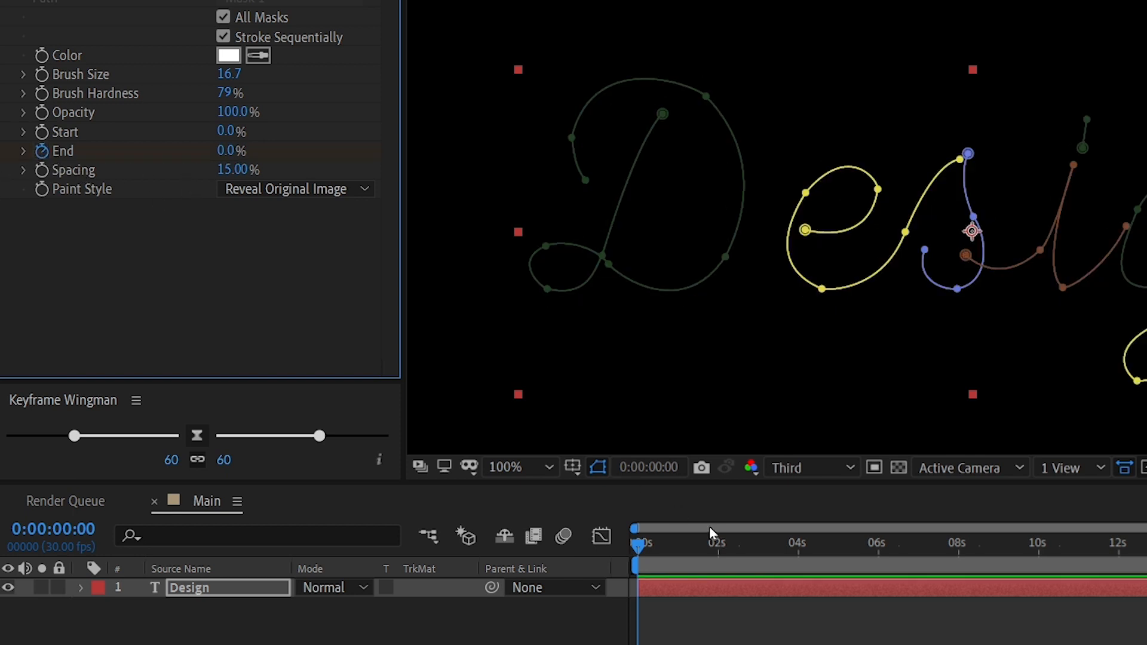
pyautogui.click(723, 552)
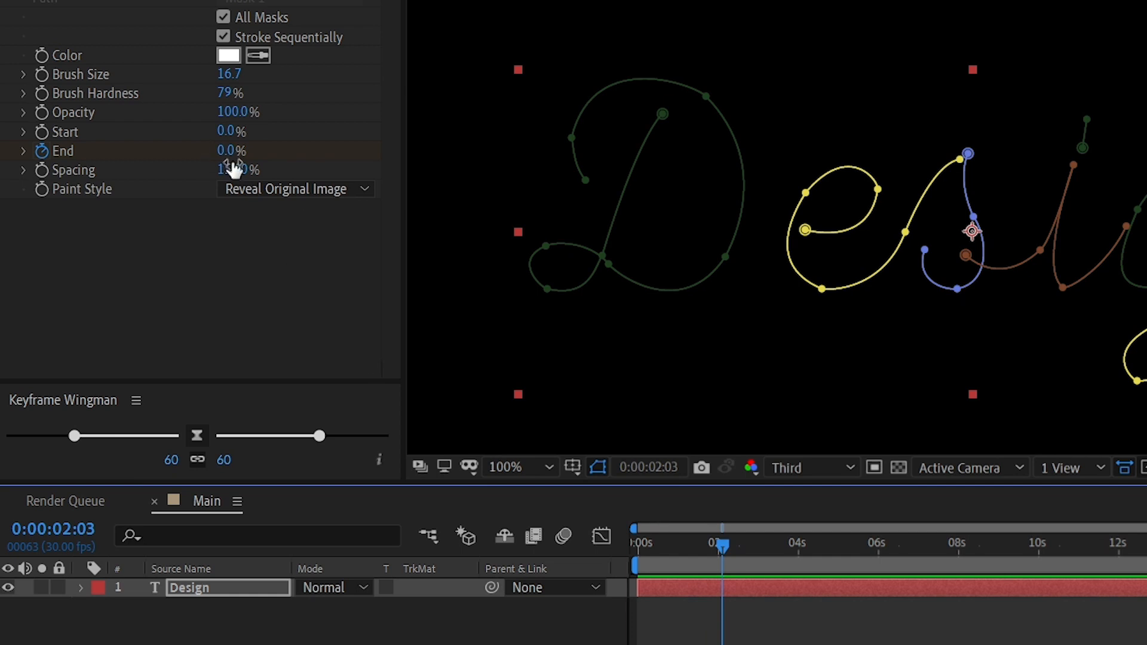
pyautogui.moveTo(228, 152); pyautogui.dragTo(455, 169)
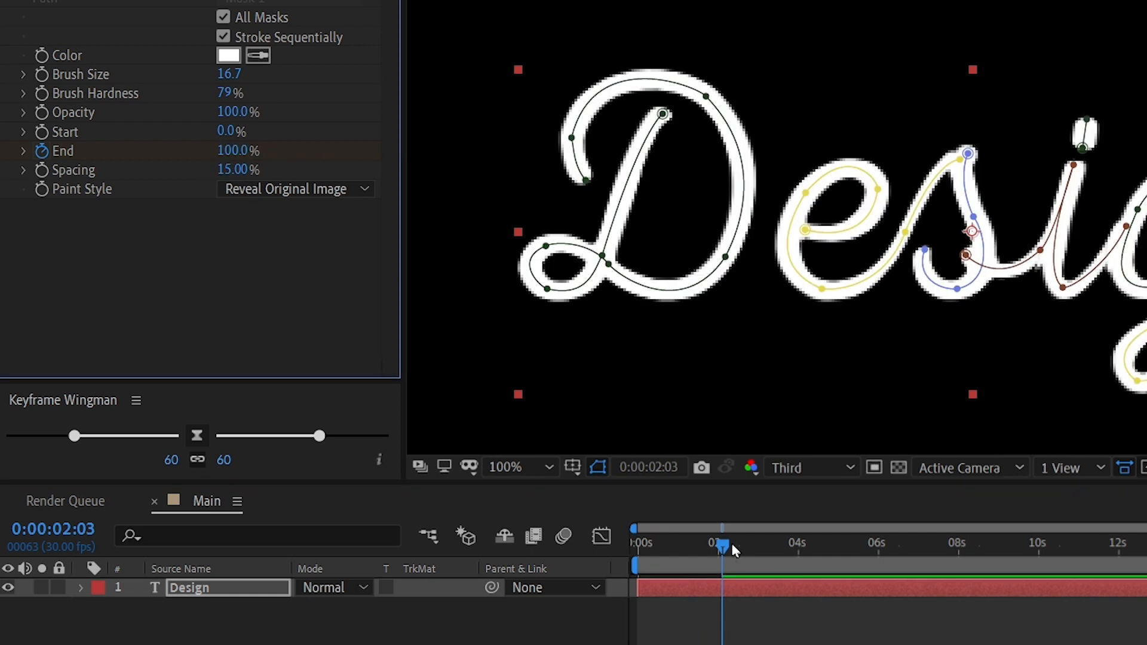
# Preview the handwriting reveal from the start of the timeline.
pyautogui.moveTo(730, 541); pyautogui.dragTo(276, 547)
pyautogui.press('space')
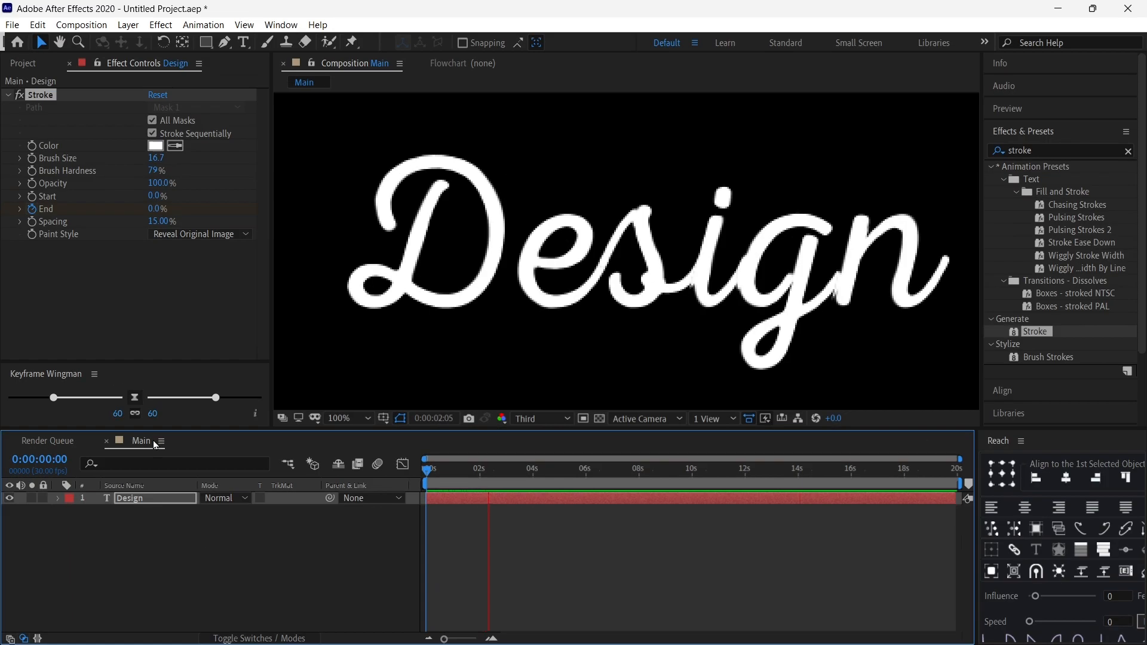
pyautogui.press('space')
# Apply Easy Ease to both End keyframes of the Stroke effect on the Design layer.
pyautogui.press('u')
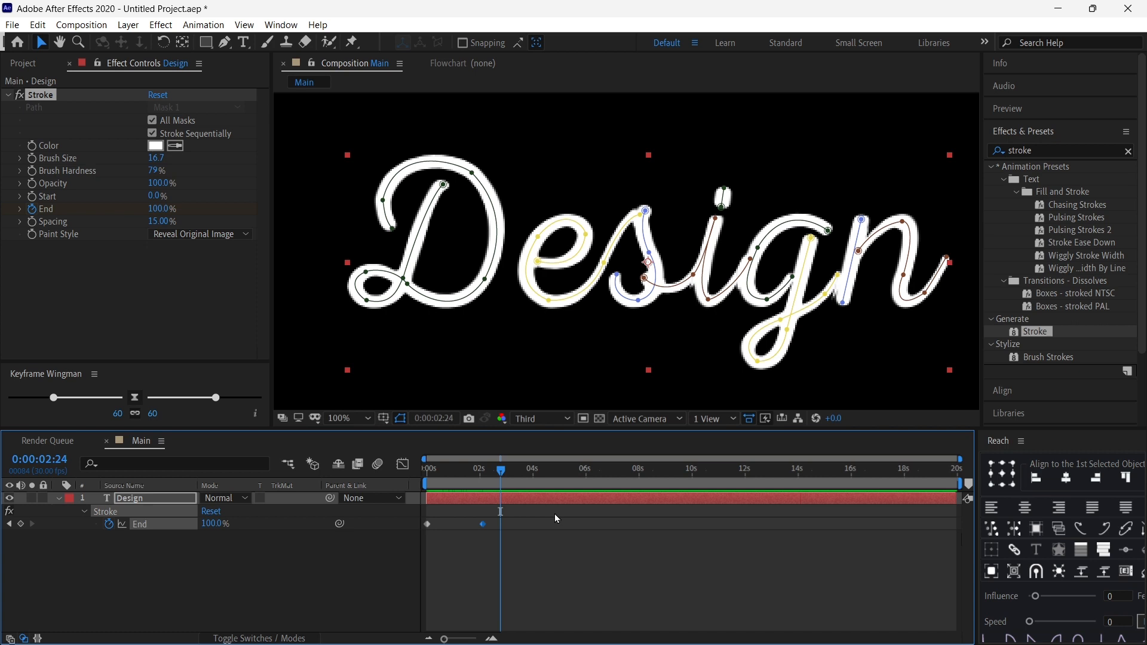
pyautogui.moveTo(547, 550); pyautogui.dragTo(404, 509)
pyautogui.rightClick(483, 526)
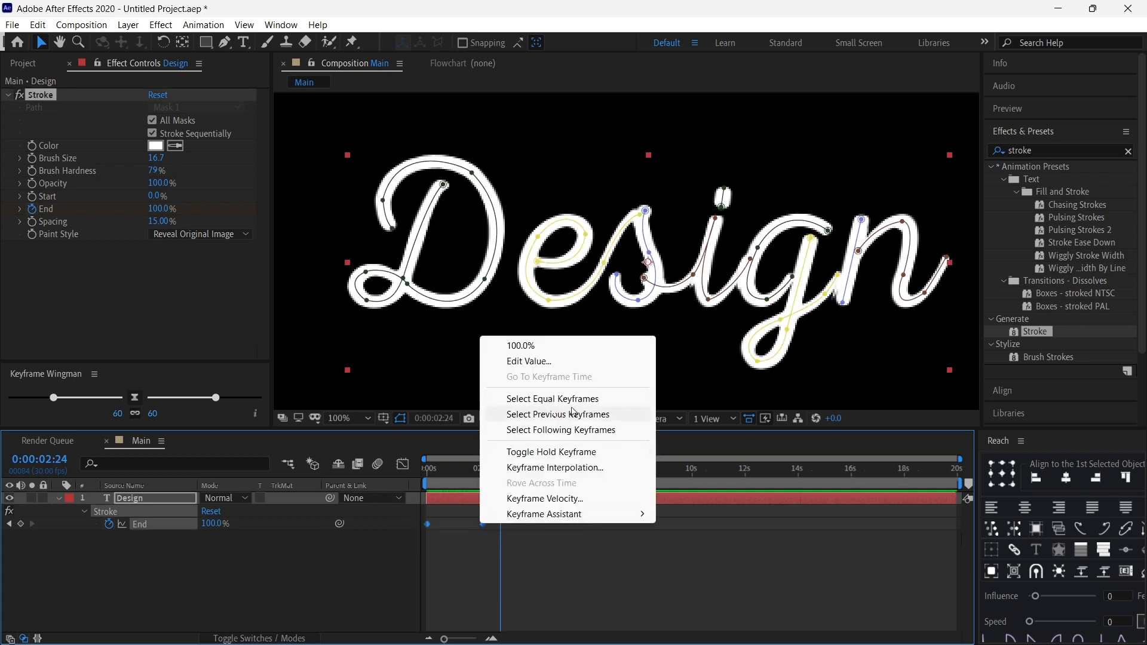
pyautogui.moveTo(566, 518)
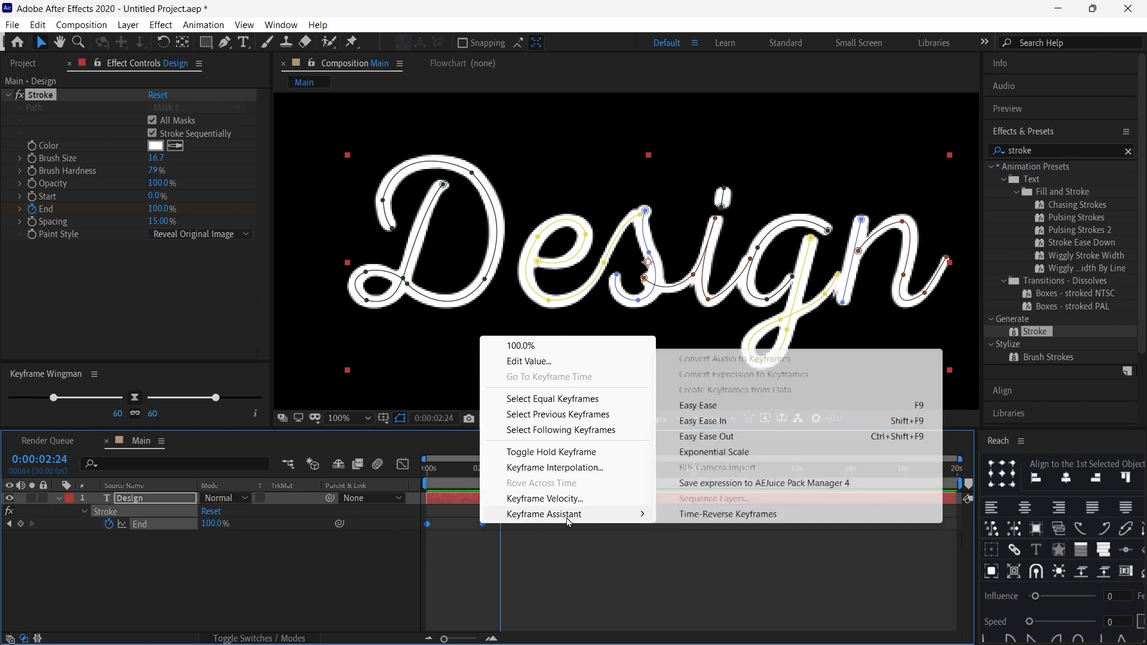
pyautogui.click(724, 413)
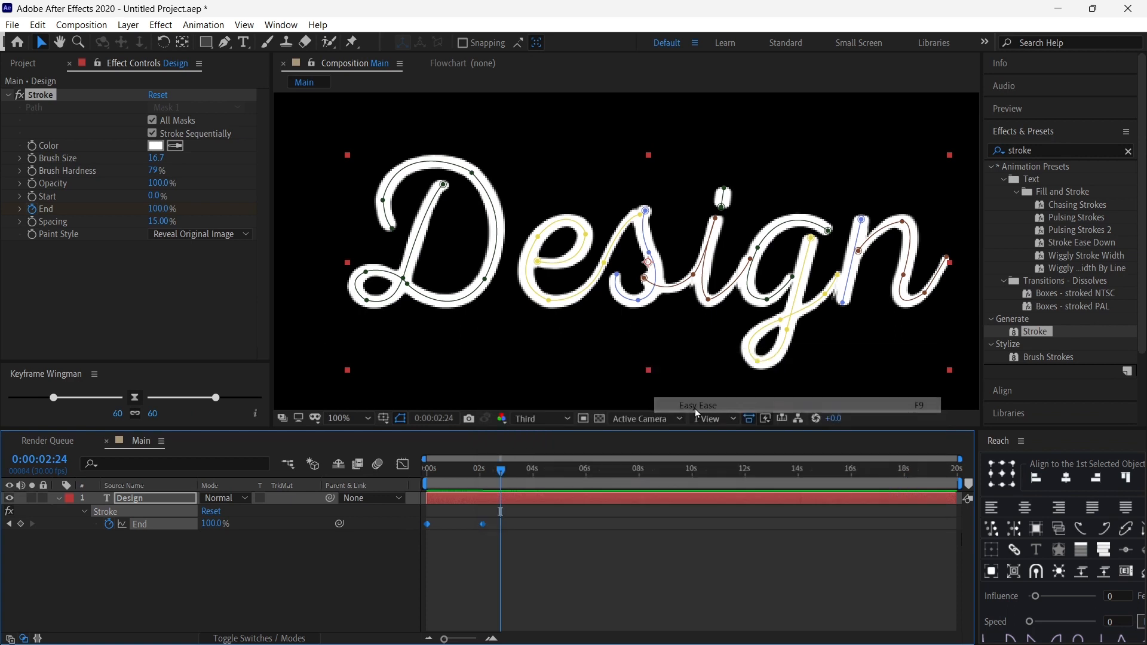
# Lengthen the last End keyframe's incoming ease in the speed graph so the speed peaks early, and preview the reveal.
pyautogui.click(402, 465)
pyautogui.moveTo(540, 571); pyautogui.dragTo(423, 609)
pyautogui.press('=')
pyautogui.press('=')
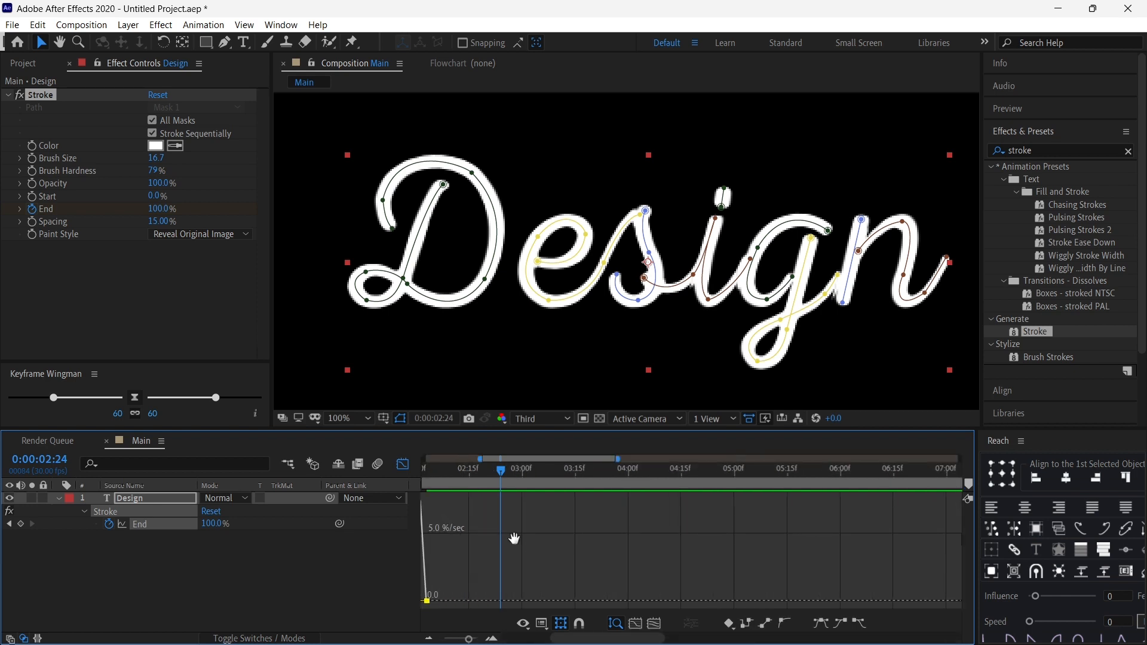
pyautogui.moveTo(514, 541); pyautogui.dragTo(840, 533)
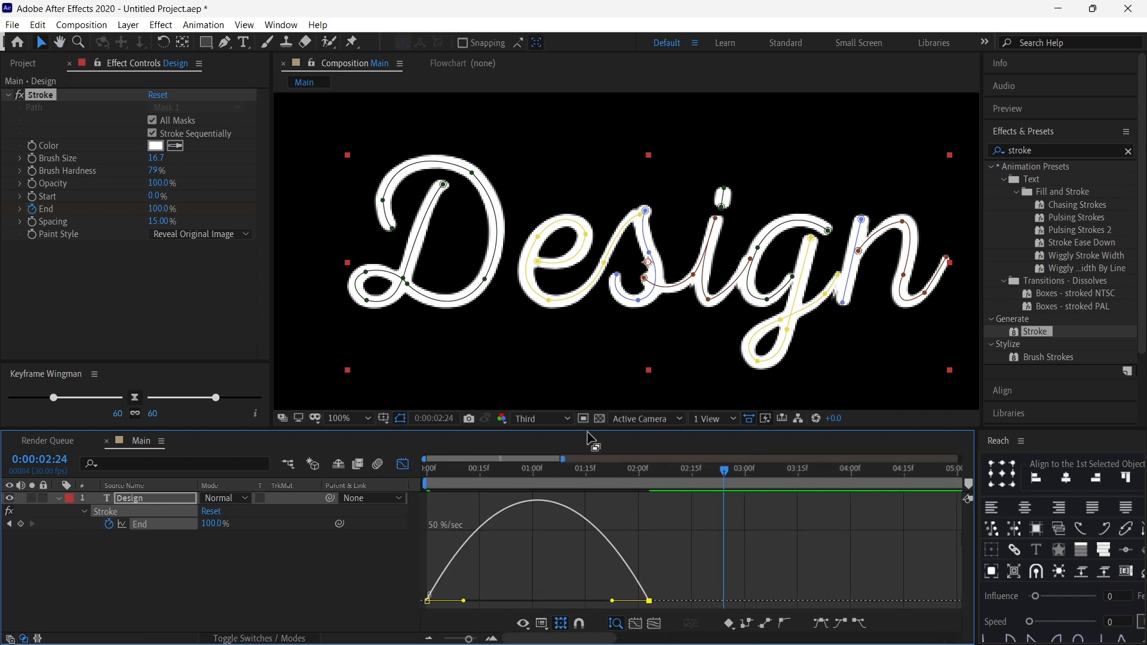
pyautogui.moveTo(583, 432); pyautogui.dragTo(597, 384)
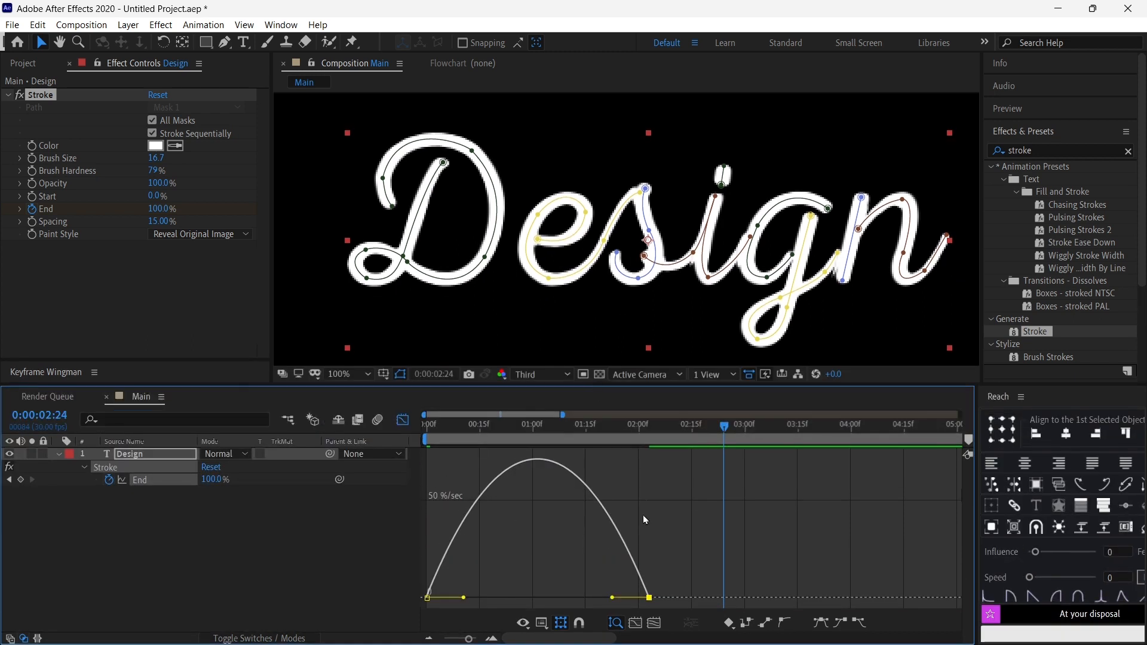
pyautogui.moveTo(611, 598); pyautogui.dragTo(562, 598)
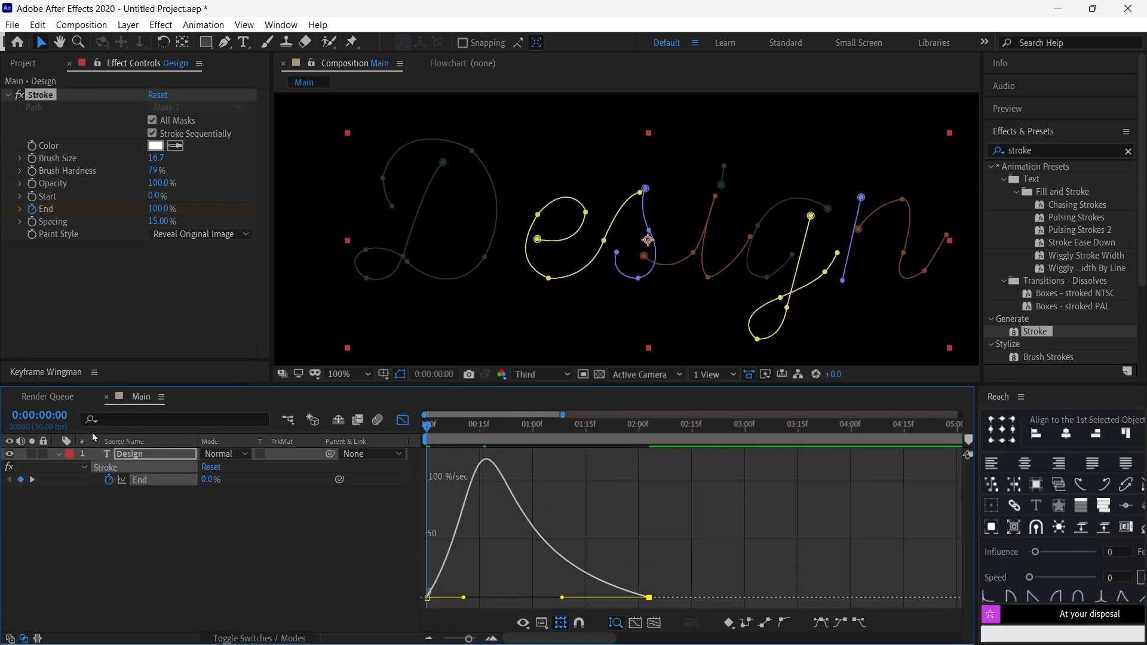
pyautogui.press('space')
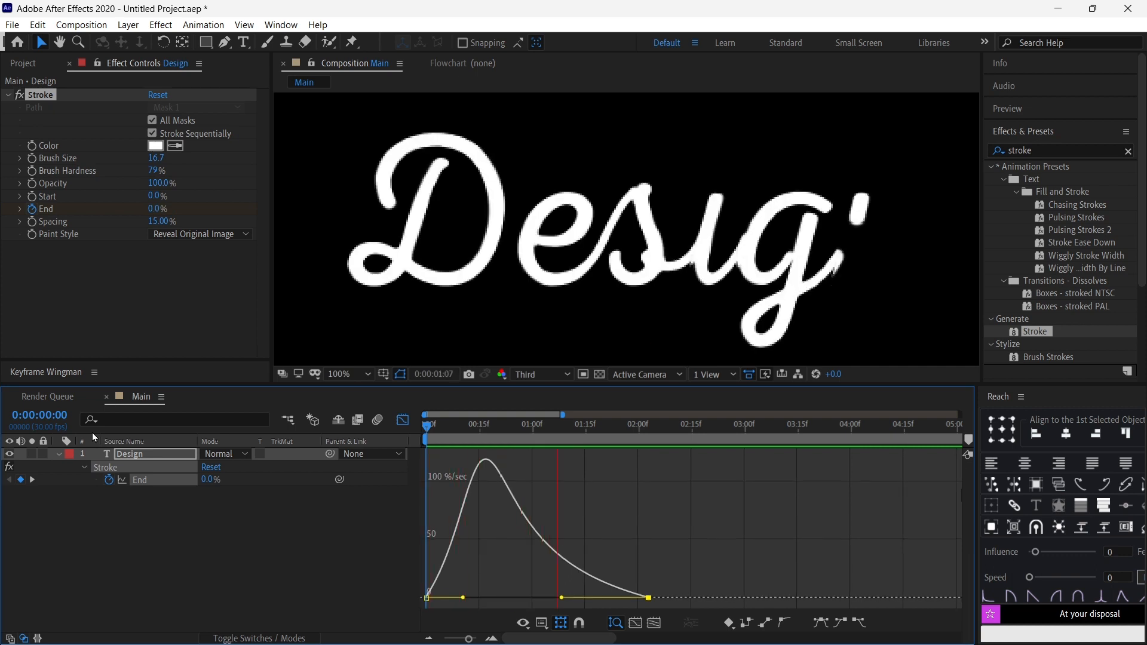
pyautogui.press('space')
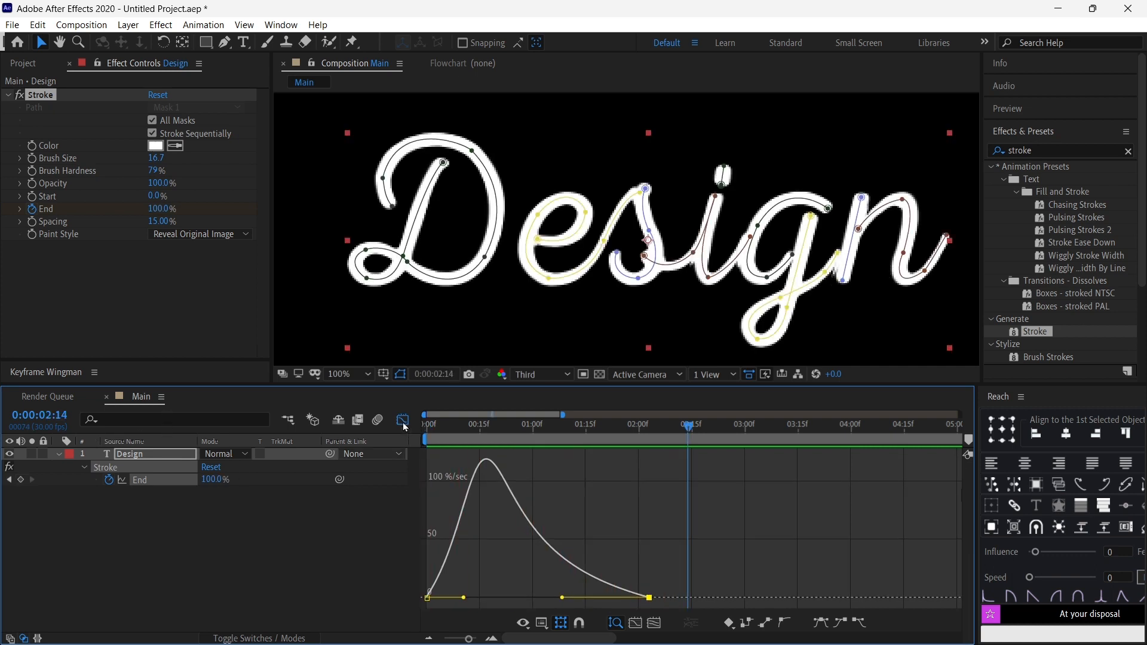
# Leave the graph view and move the last Stroke End keyframe to about 3 seconds.
pyautogui.click(403, 423)
pyautogui.moveTo(649, 481); pyautogui.dragTo(752, 481)
pyautogui.moveTo(563, 414); pyautogui.dragTo(852, 415)
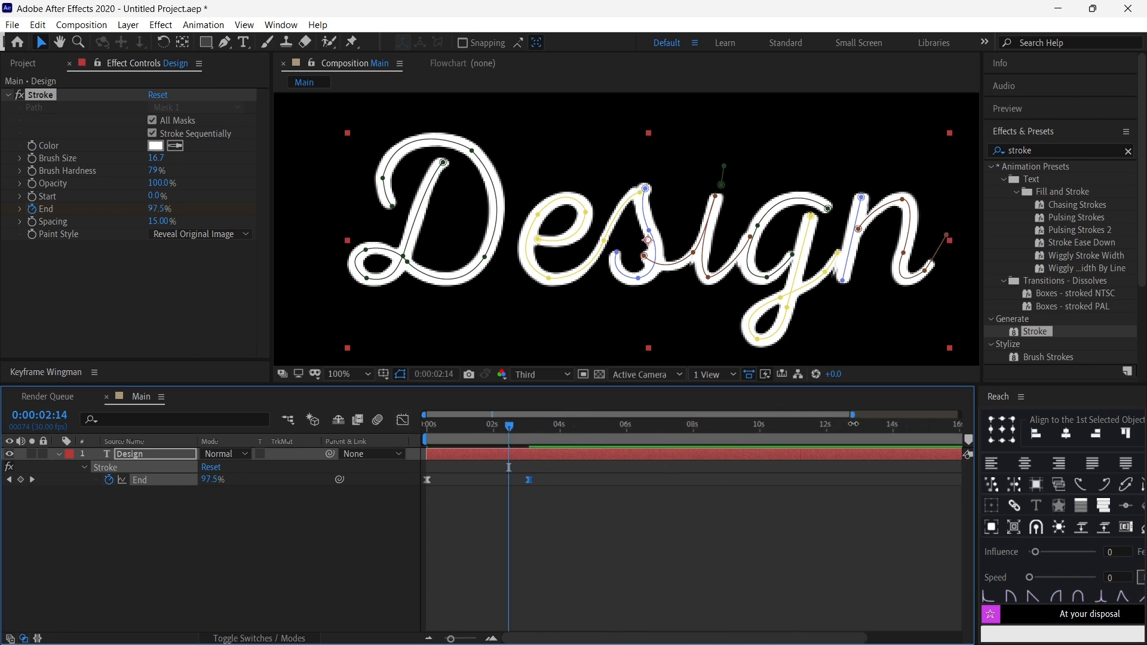
# Preview the slower eased reveal from the start of the timeline.
pyautogui.moveTo(505, 435); pyautogui.dragTo(3, 429)
pyautogui.press('space')
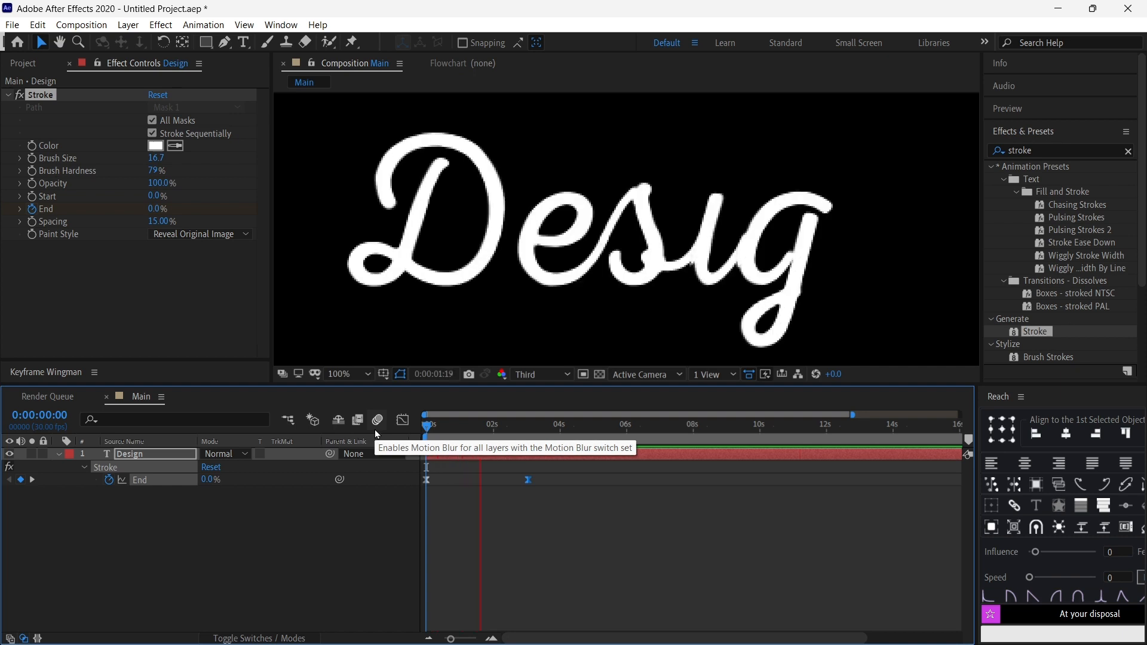
pyautogui.click(530, 428)
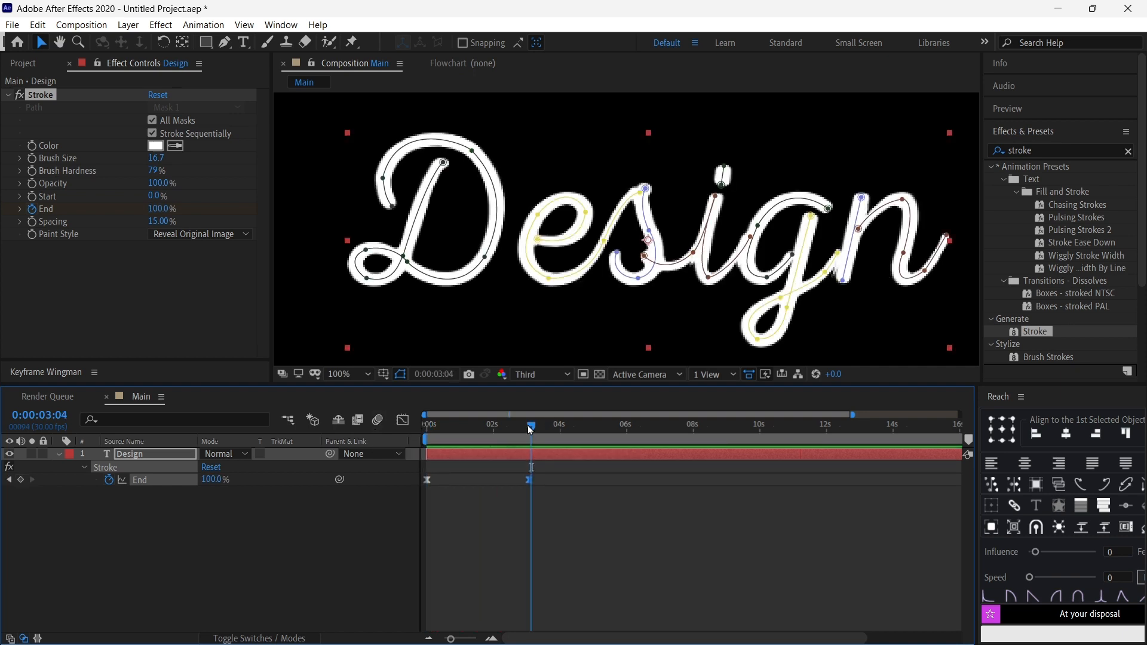
pyautogui.press('Home')
pyautogui.press('space')
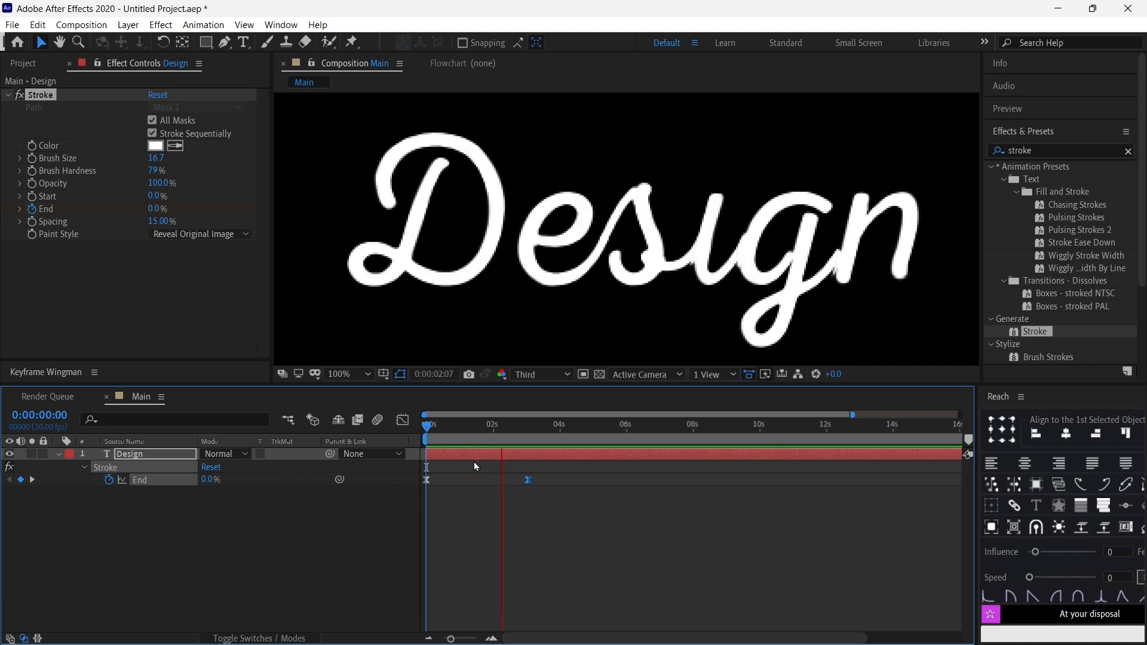
pyautogui.press('space')
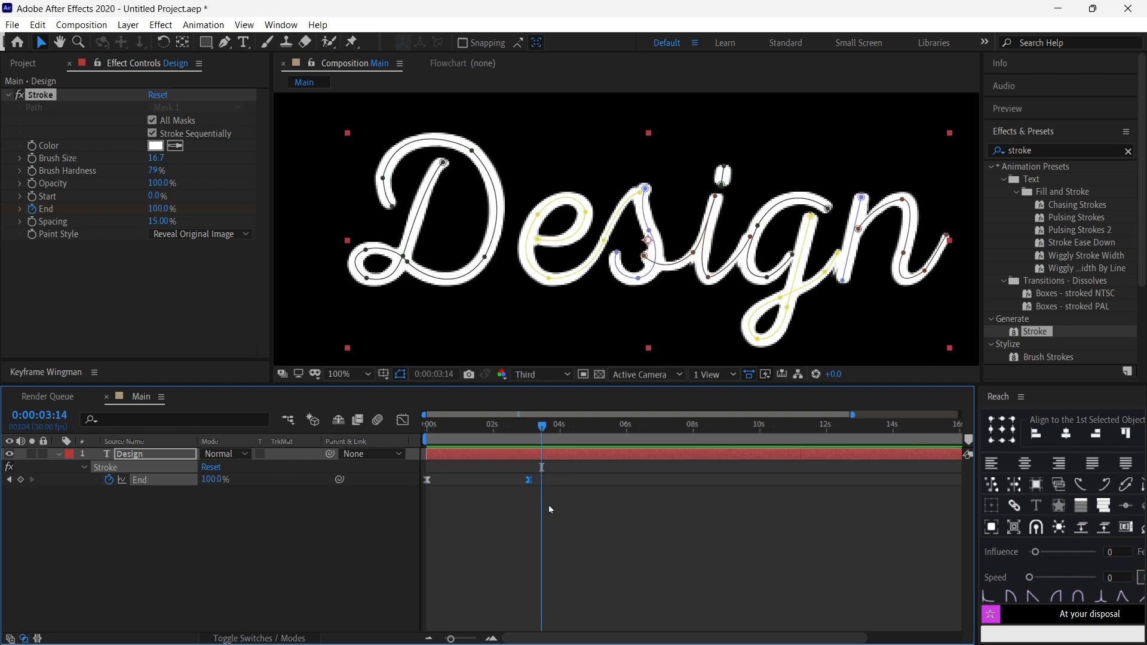
# Collapse and duplicate the Design layer, and shift the duplicate about 0.6 seconds later.
pyautogui.click(56, 455)
pyautogui.click(482, 453)
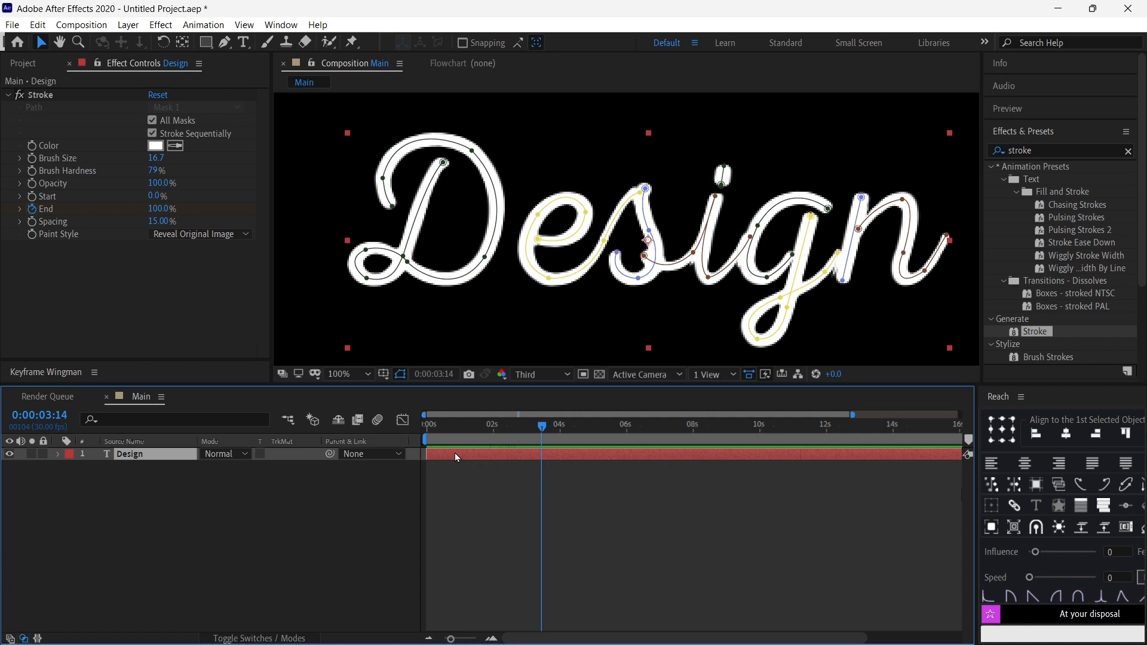
pyautogui.hotkey('ctrl', 'd')
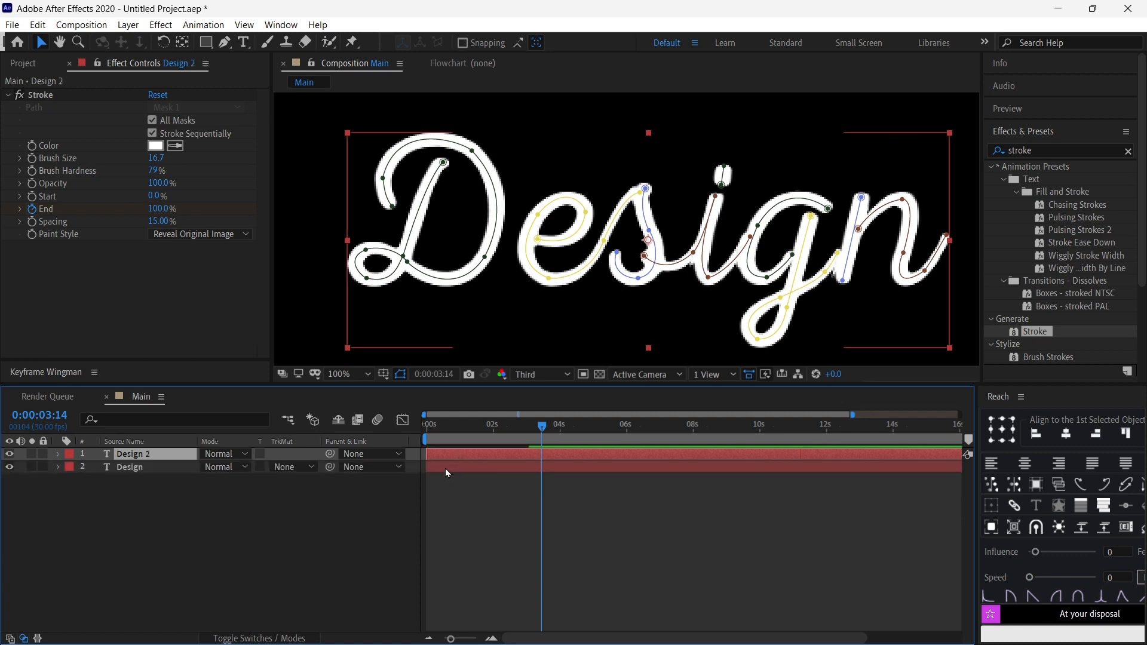
pyautogui.moveTo(438, 454)
pyautogui.mouseDown()
pyautogui.moveTo(482, 459)
pyautogui.moveTo(447, 465)
pyautogui.mouseUp()
# Set the text colour of the original Design layer to crimson E31344.
pyautogui.click(446, 467)
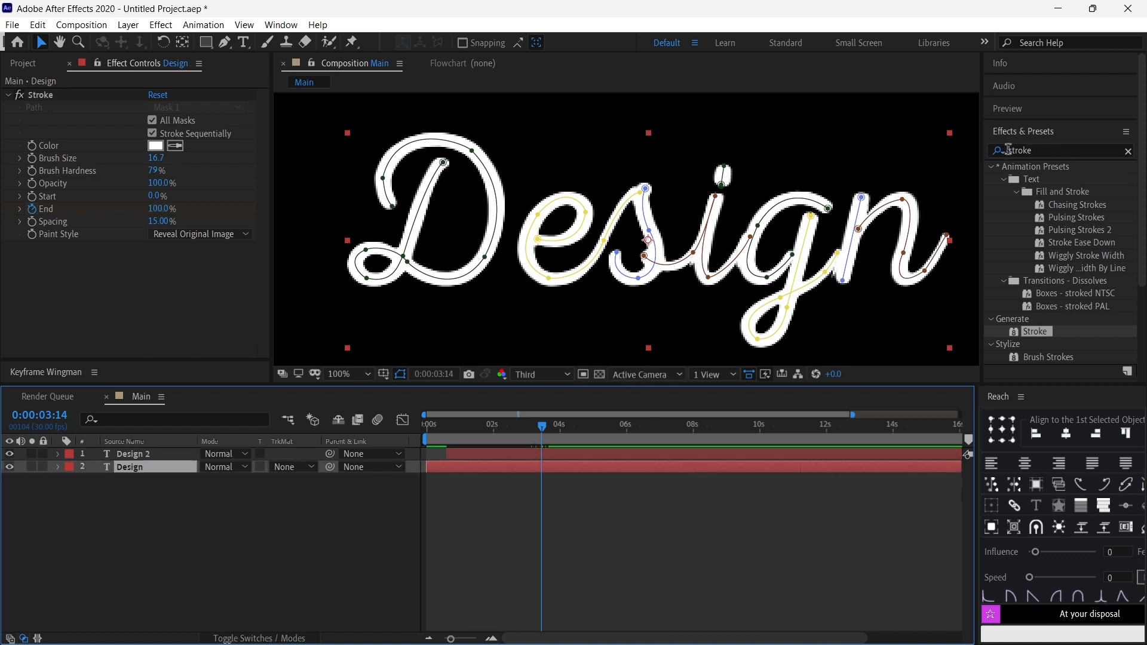
pyautogui.click(1031, 131)
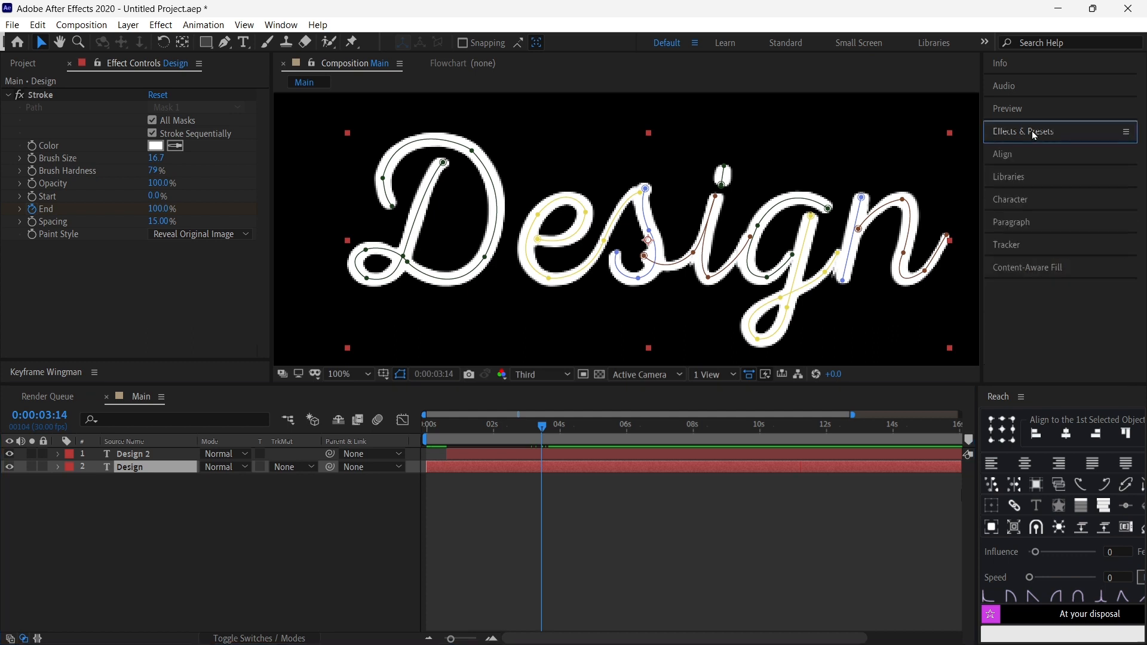
pyautogui.click(1041, 198)
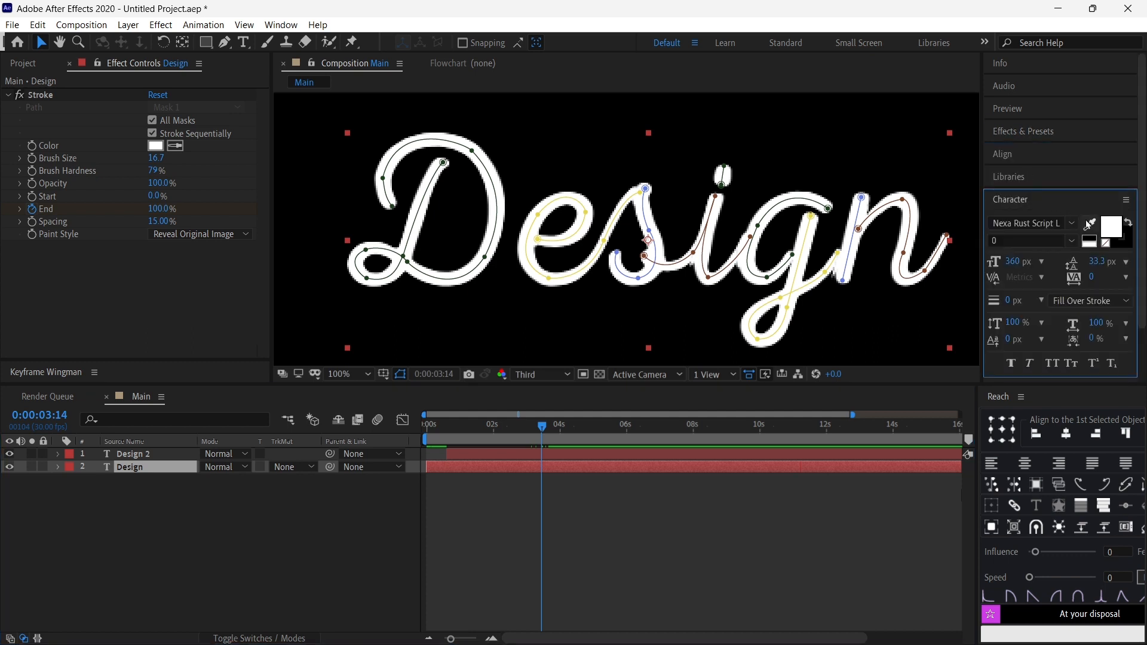
pyautogui.click(1101, 227)
pyautogui.moveTo(843, 374)
pyautogui.mouseDown()
pyautogui.moveTo(843, 348)
pyautogui.moveTo(797, 355)
pyautogui.moveTo(848, 354)
pyautogui.mouseUp()
pyautogui.click(954, 346)
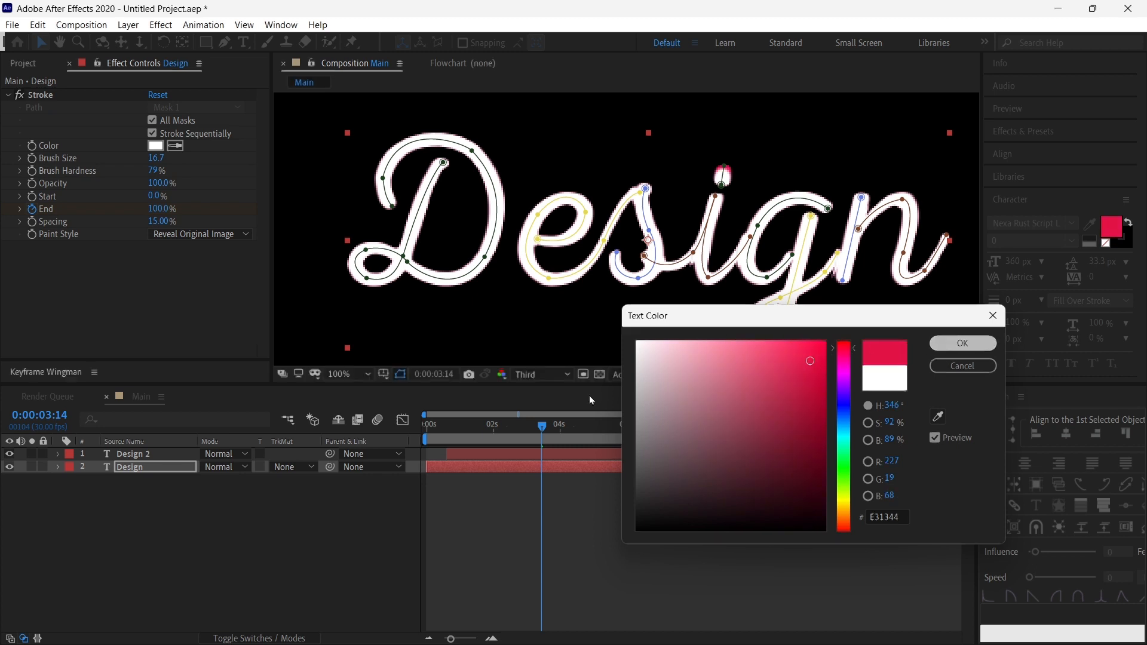
# Preview the staggered crimson and white reveal from the start of the timeline.
pyautogui.press('Home')
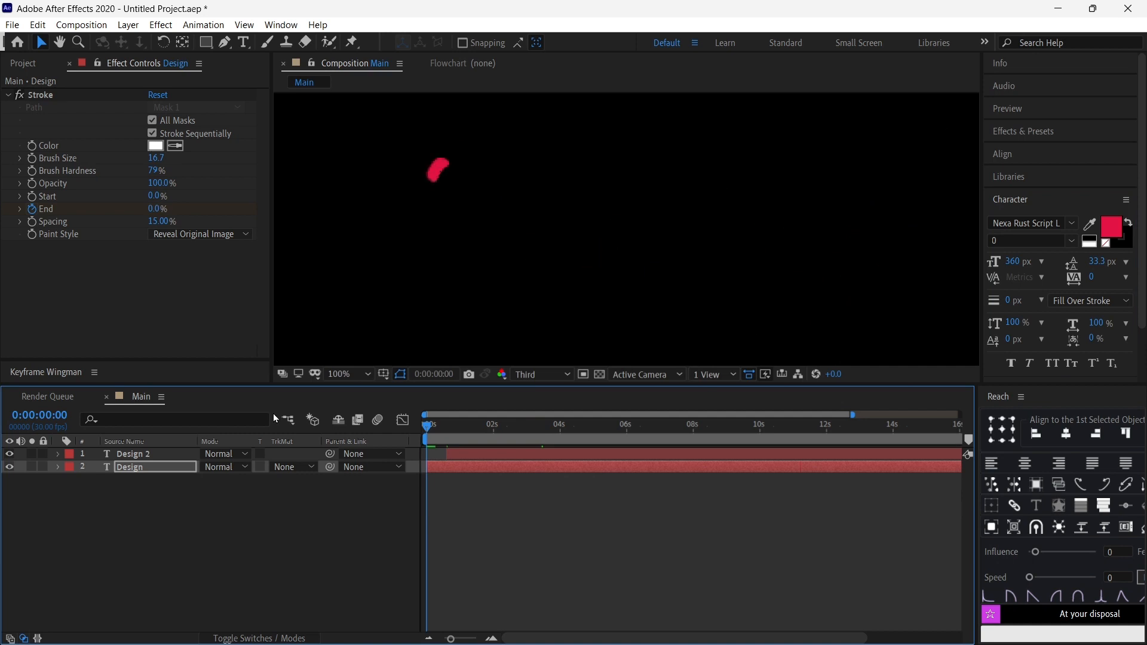
pyautogui.press('space')
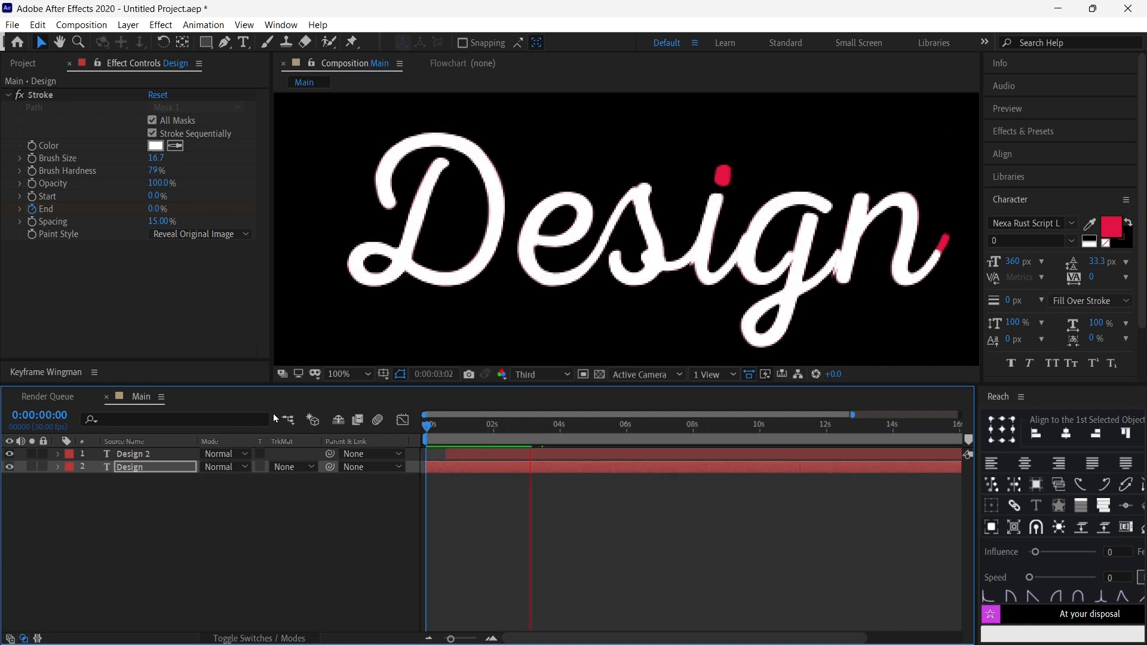
pyautogui.press('space')
# Give the Design 2 layer an Orange label and add a duplicate of it that starts at about 1.5 seconds.
pyautogui.click(472, 455)
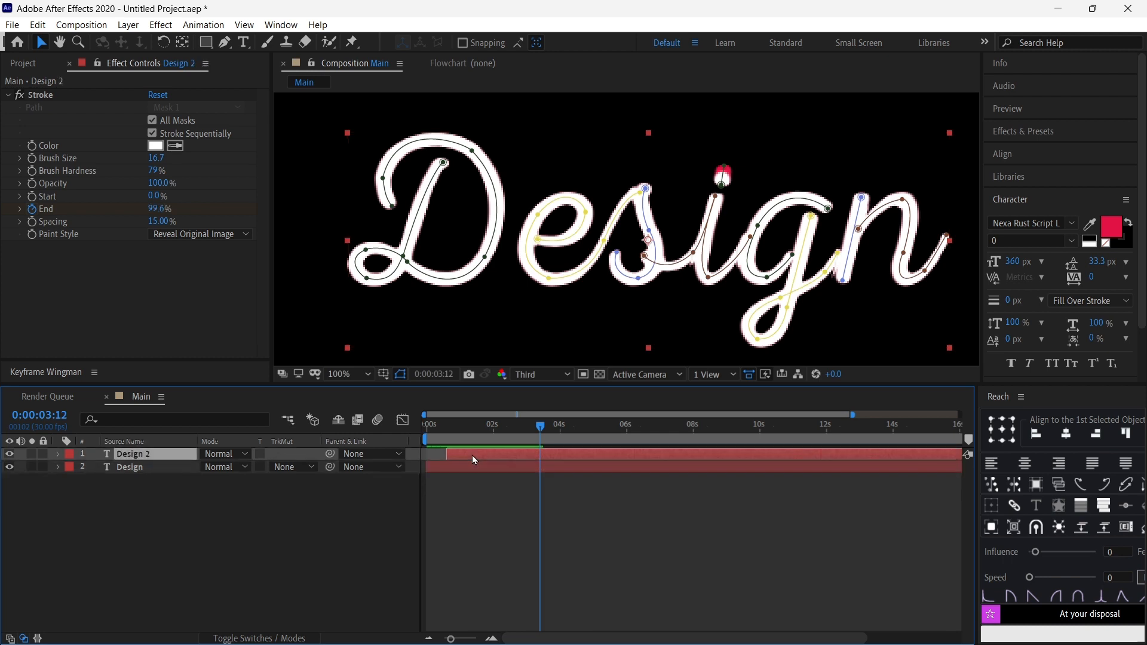
pyautogui.click(68, 455)
pyautogui.click(99, 374)
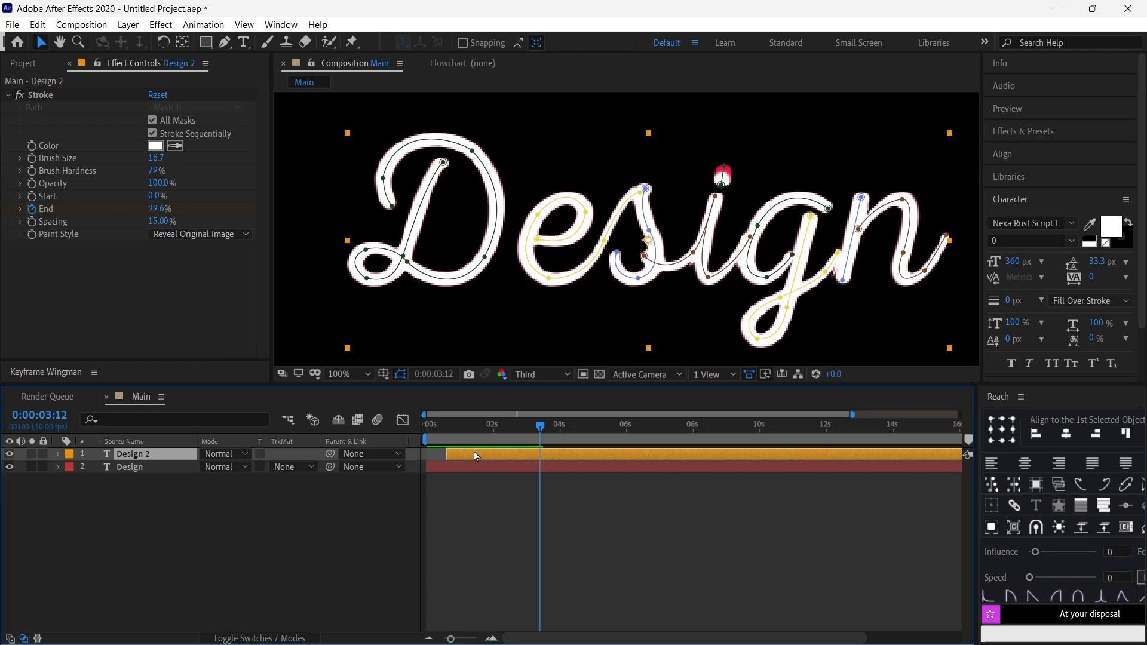
pyautogui.hotkey('ctrl', 'd')
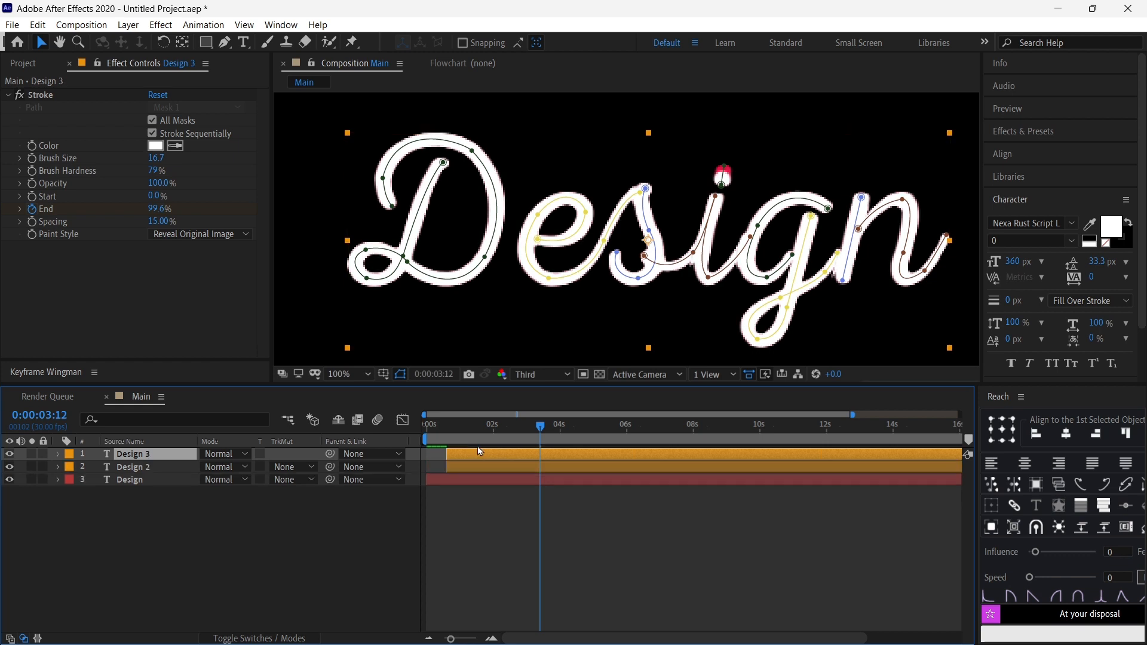
pyautogui.moveTo(482, 454); pyautogui.dragTo(509, 456)
# Set the text colour of the Design 2 layer to orange EF9229.
pyautogui.hotkey('ctrl', 'Down')
pyautogui.click(1112, 230)
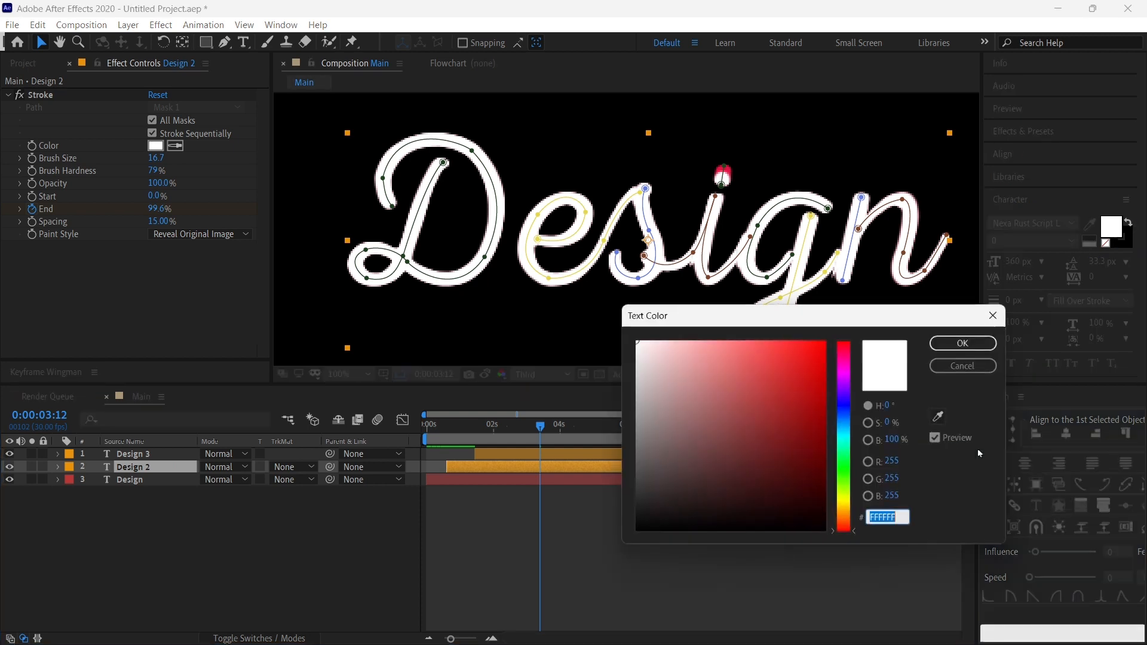
pyautogui.click(845, 508)
pyautogui.click(846, 512)
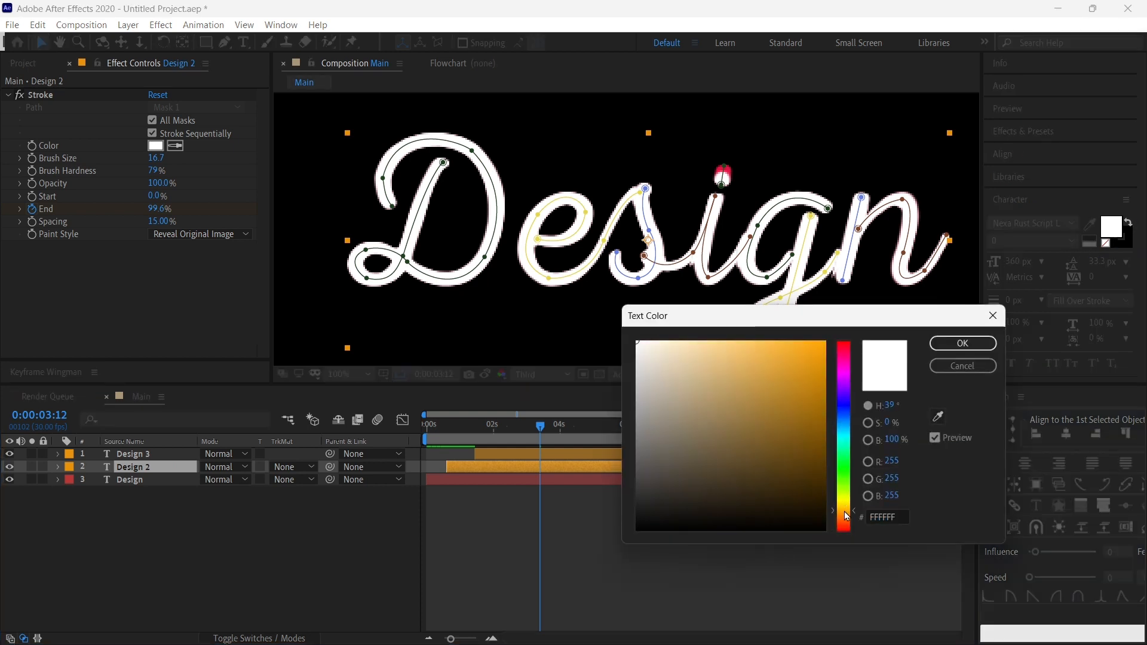
pyautogui.click(847, 515)
pyautogui.click(813, 356)
pyautogui.moveTo(813, 355); pyautogui.dragTo(793, 352)
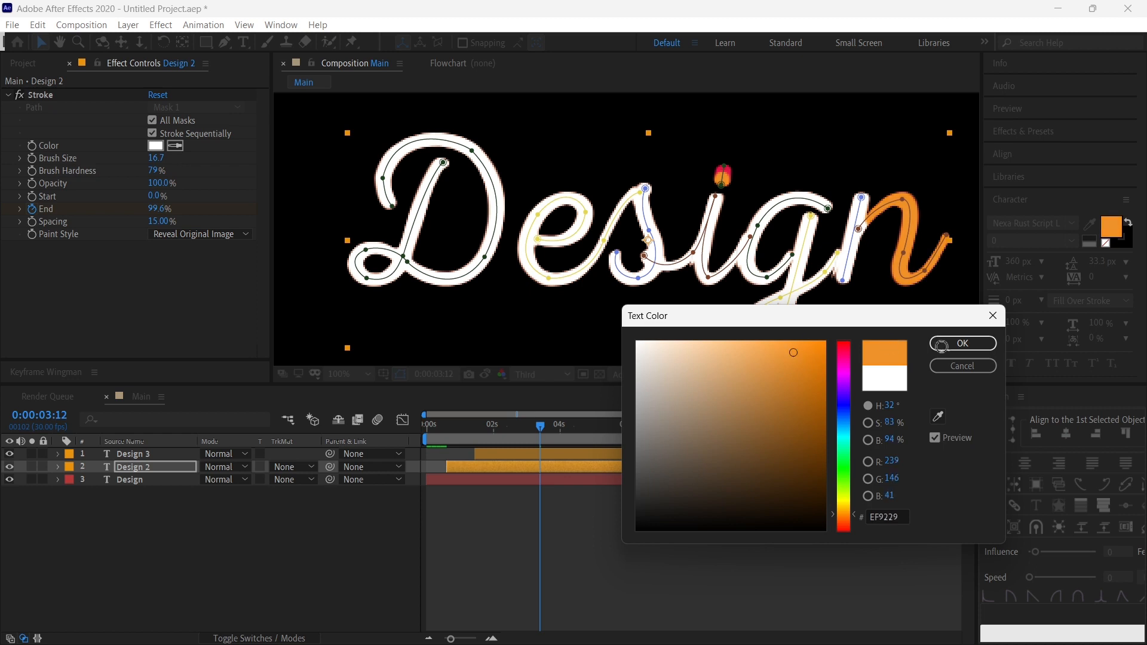
pyautogui.click(983, 344)
# Change the label colour of the Design 3 layer to Blue.
pyautogui.click(515, 449)
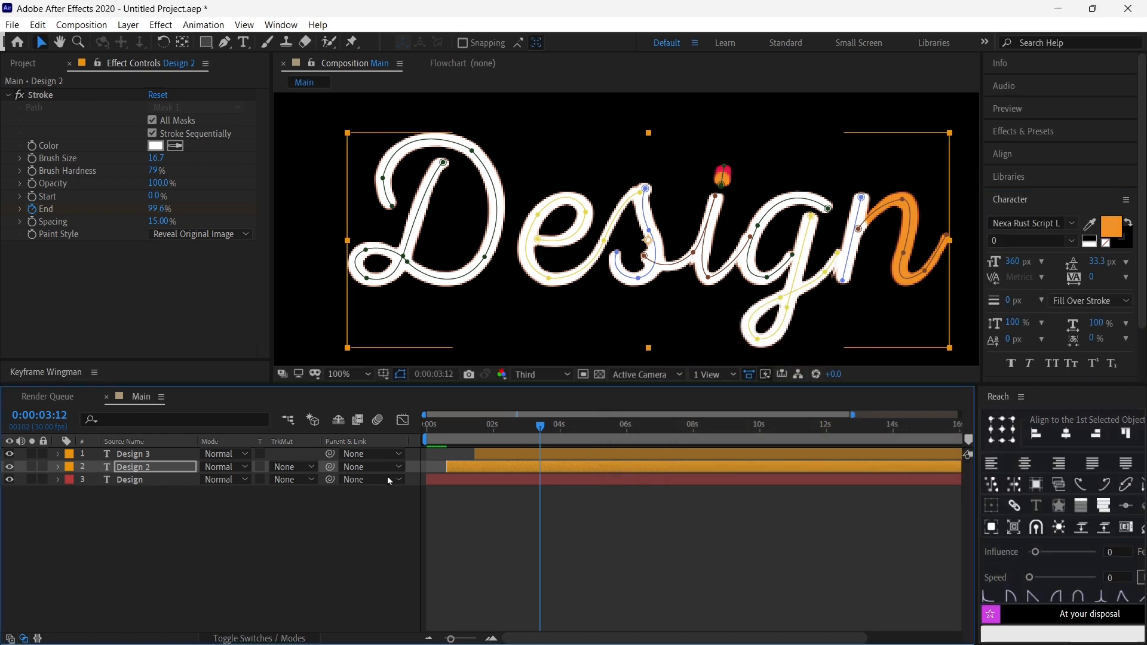
pyautogui.click(490, 456)
pyautogui.click(69, 455)
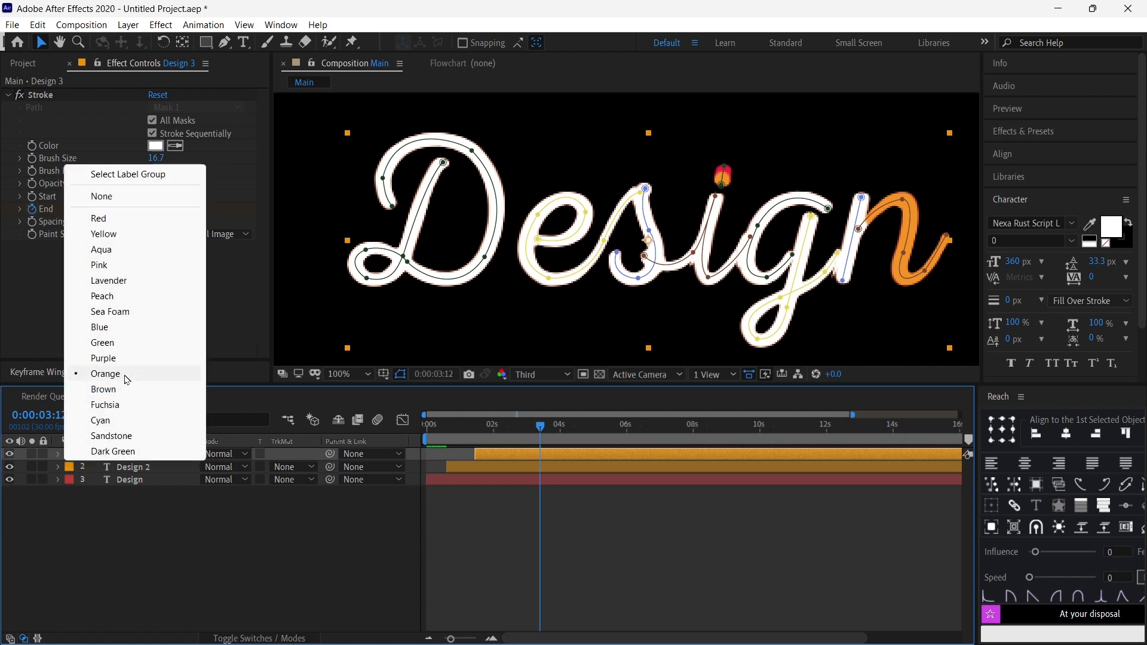
pyautogui.click(131, 327)
# Preview the three-colour staggered reveal from the start of the timeline.
pyautogui.moveTo(464, 429); pyautogui.dragTo(18, 434)
pyautogui.press('space')
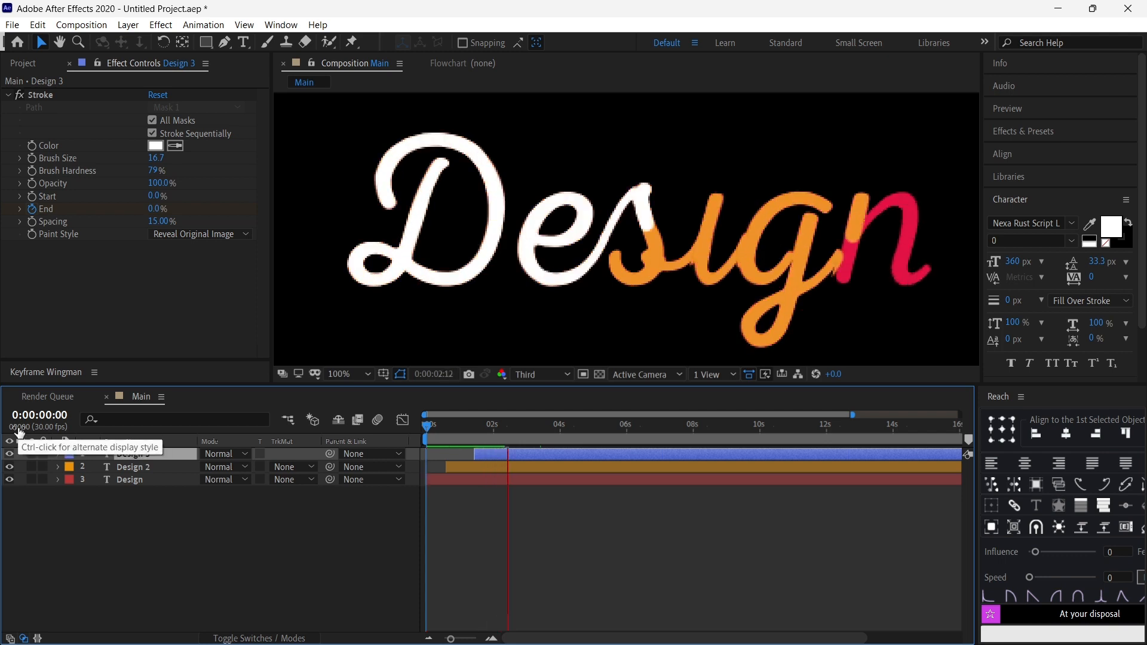
pyautogui.press('space')
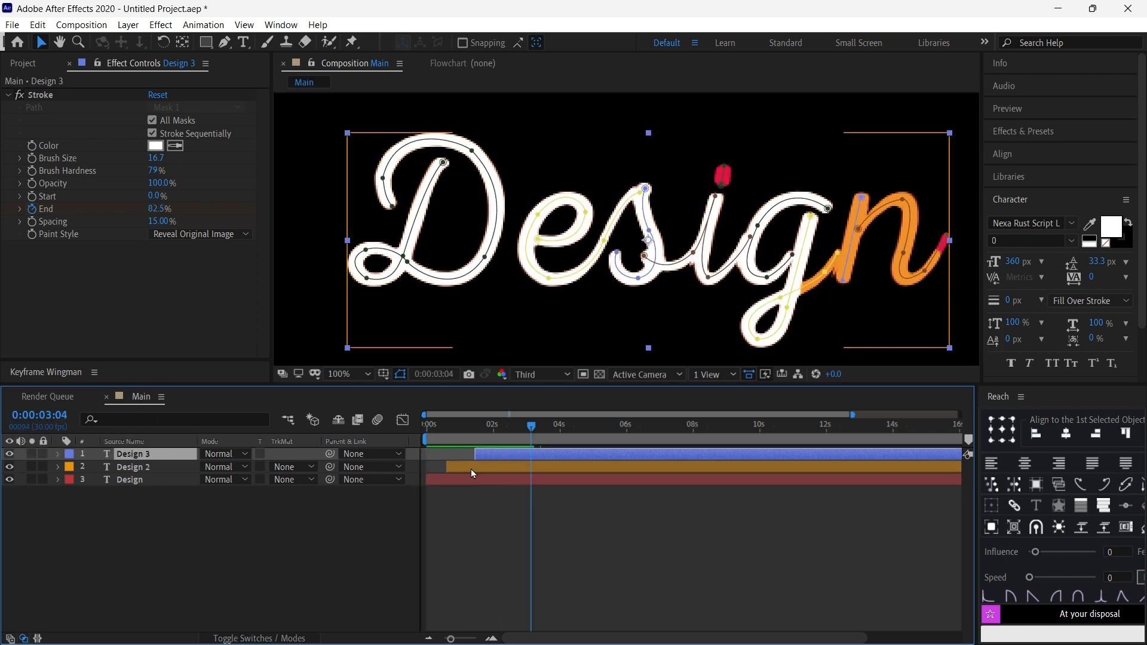
# Move Design 2 and Design 3 earlier to start at about 0.3 and 0.8 seconds, and preview the tighter stagger.
pyautogui.keyDown('shift'); pyautogui.click(471, 469); pyautogui.keyUp('shift')
pyautogui.moveTo(497, 461)
pyautogui.mouseDown()
pyautogui.moveTo(489, 467)
pyautogui.moveTo(471, 447)
pyautogui.mouseUp()
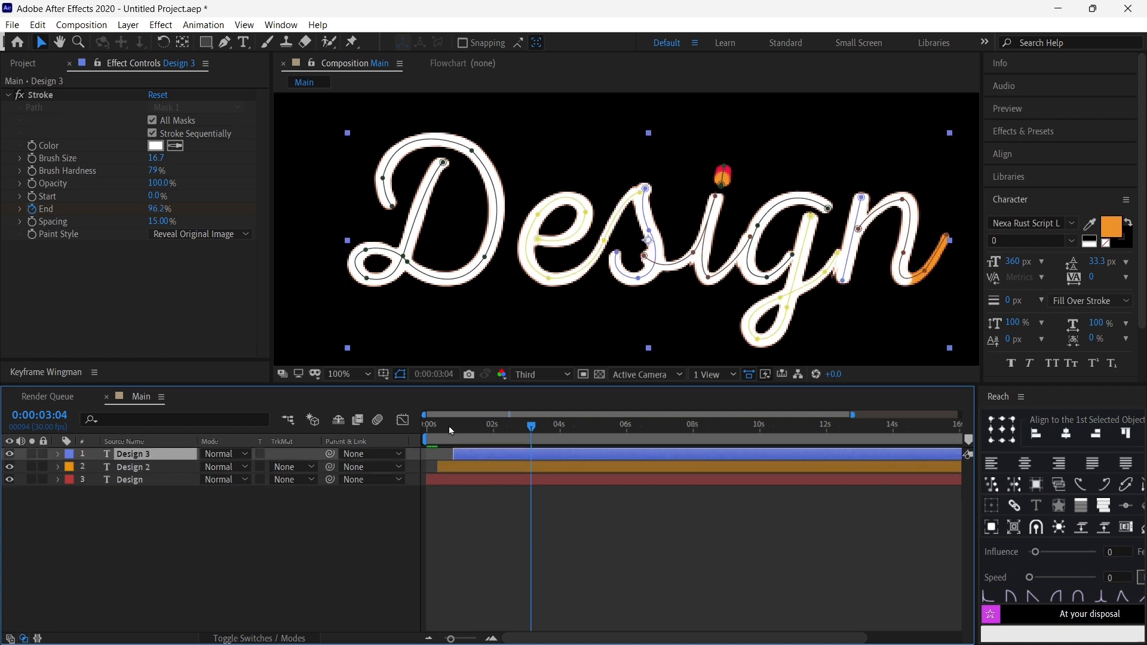
pyautogui.press('space')
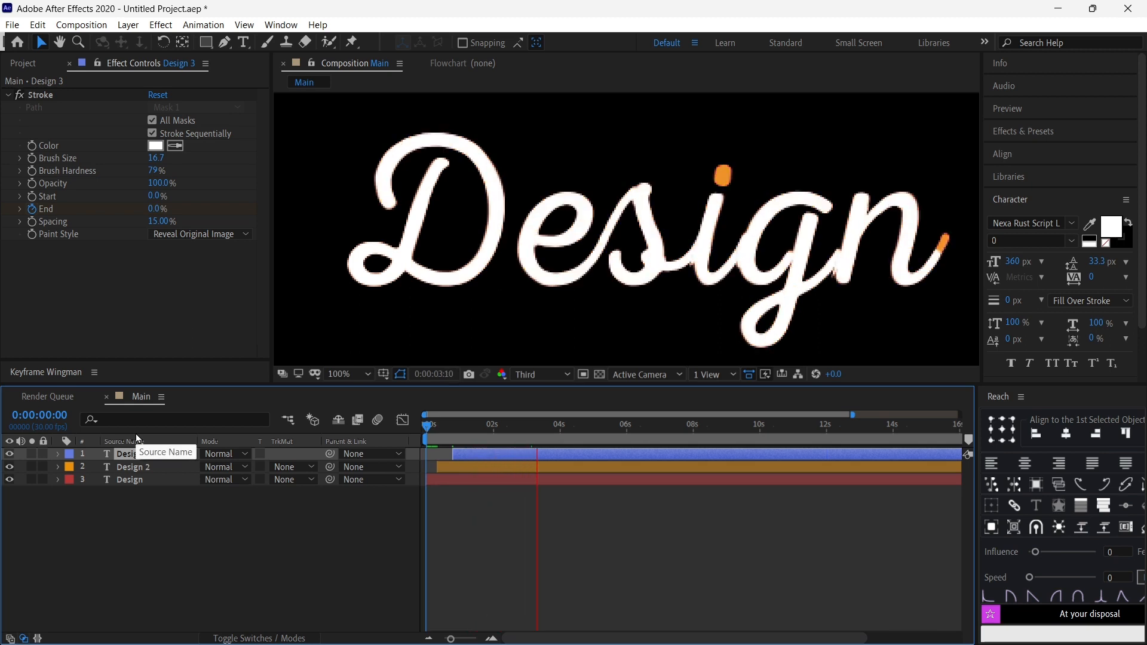
# Replay the staggered three-colour reveal from the start of the timeline through to the fully written word.
pyautogui.press('space')
pyautogui.press('Home')
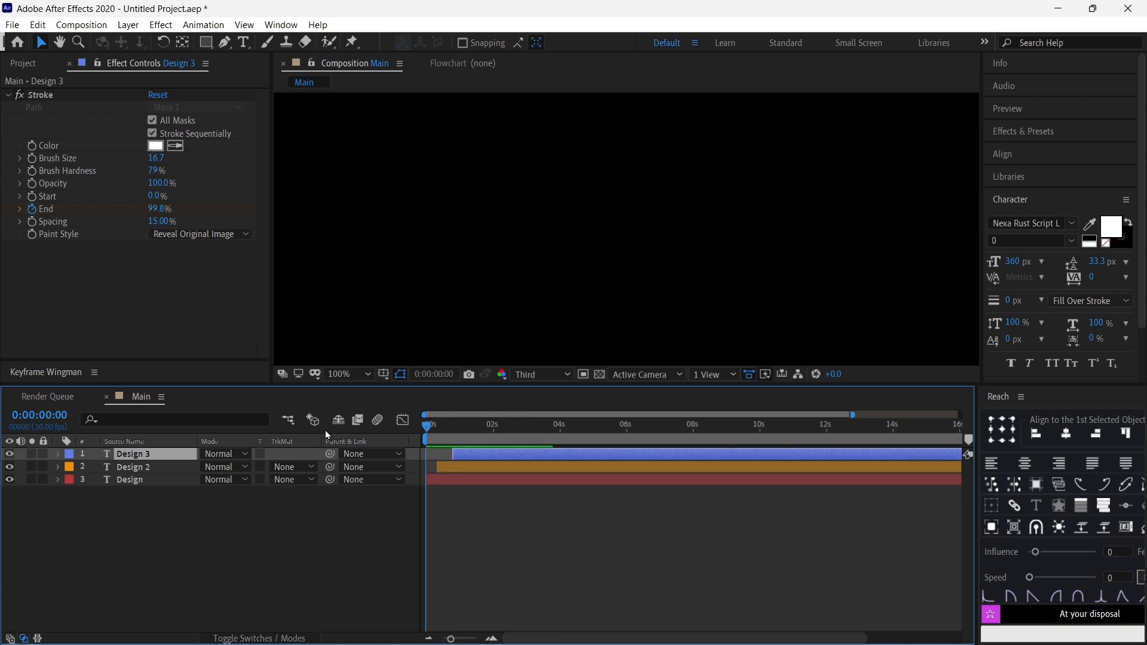
pyautogui.press('space')
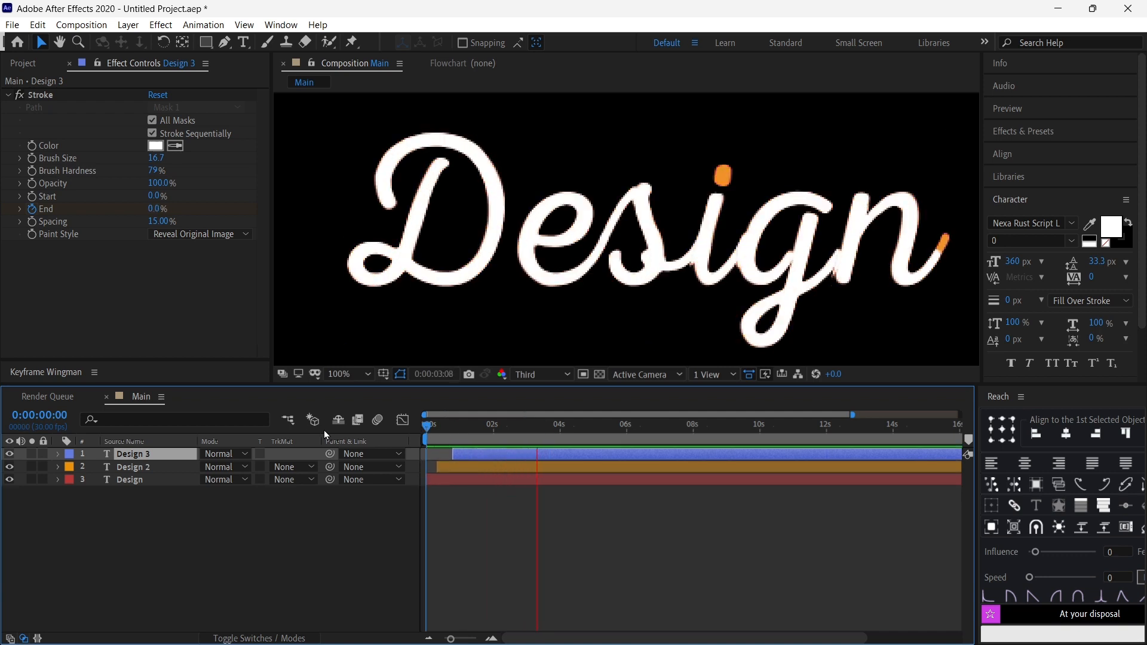
pyautogui.press('space')
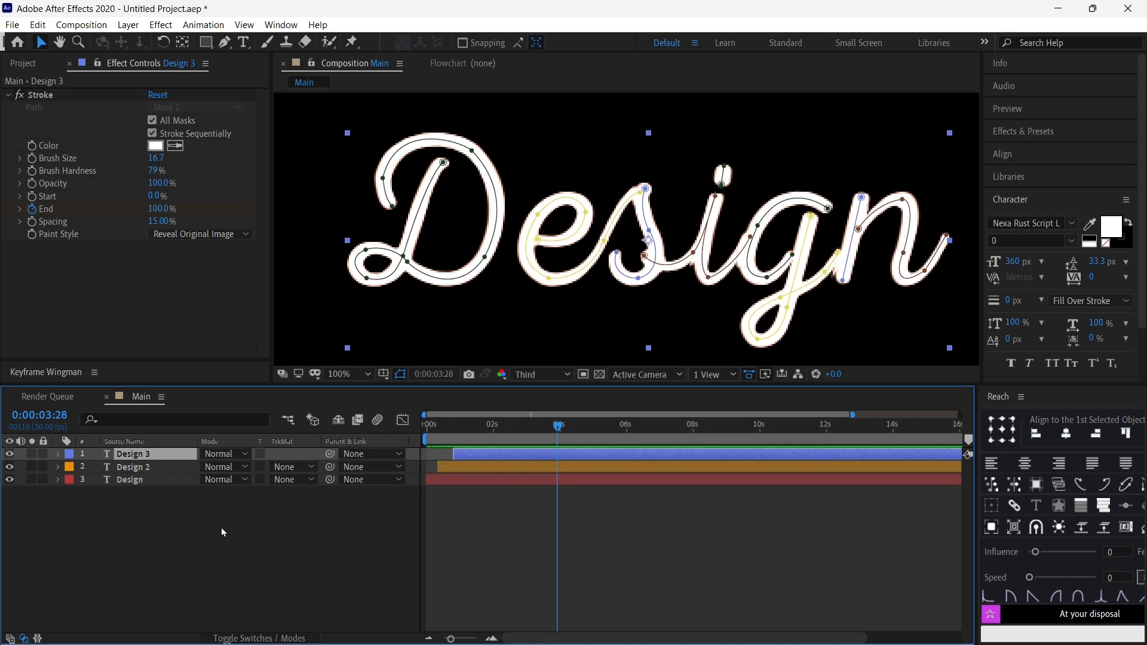
# Create a 1920 by 1080 px solid layer named Fractal in dark gray 2A2A2A.
pyautogui.click(221, 528)
pyautogui.rightClick(167, 532)
pyautogui.moveTo(232, 375)
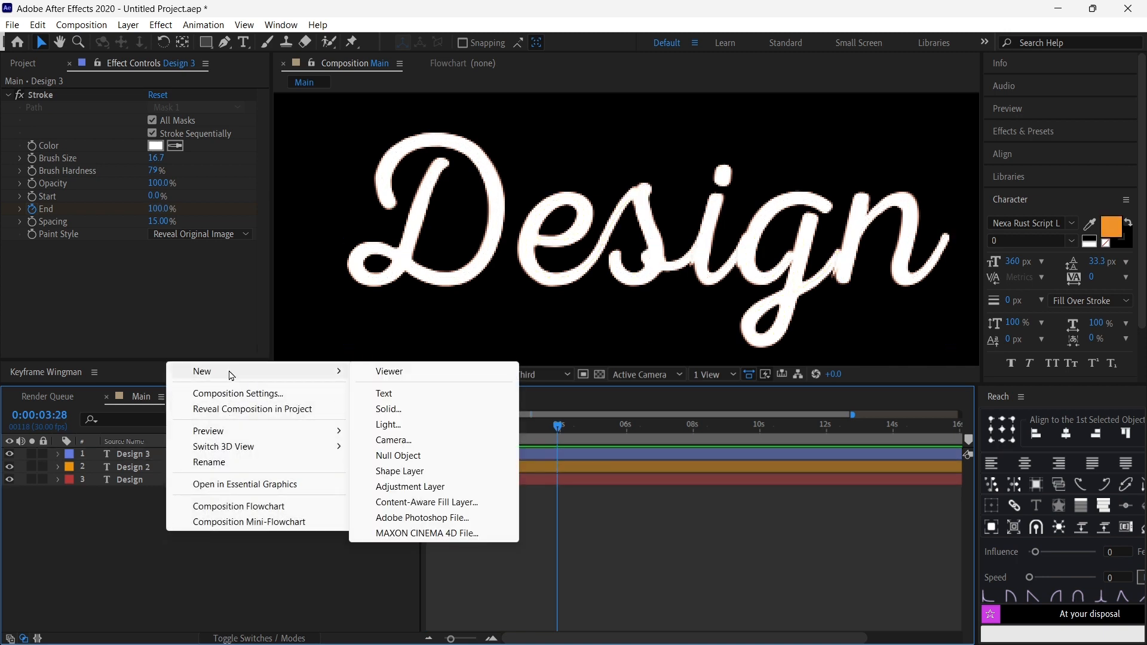
pyautogui.click(414, 407)
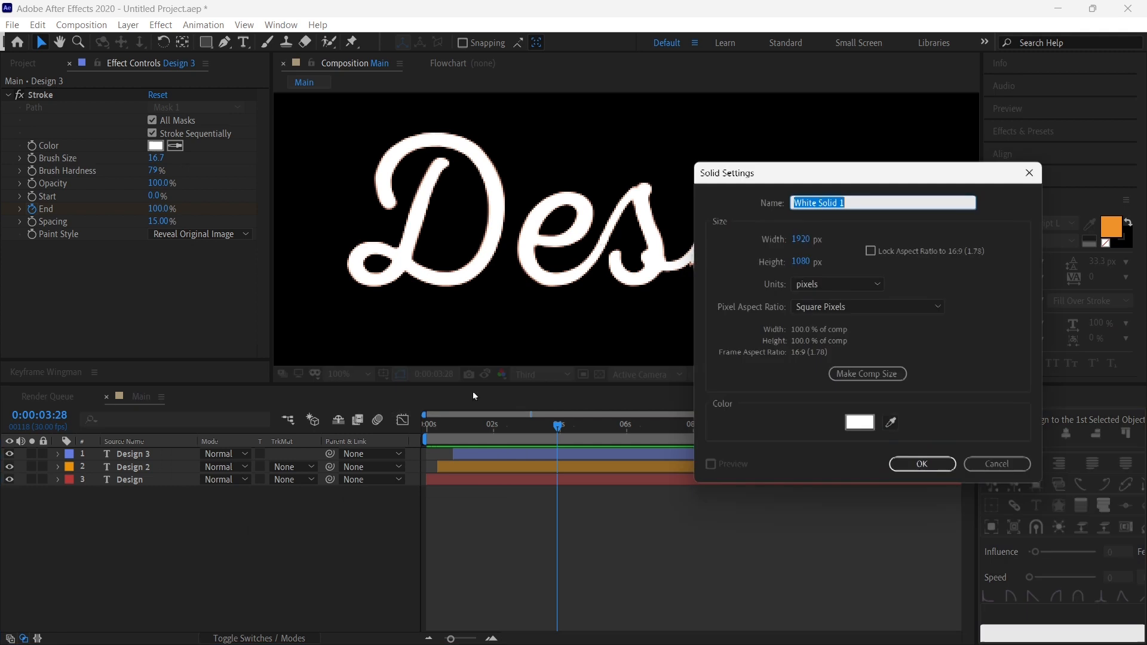
pyautogui.click(859, 423)
pyautogui.moveTo(657, 469); pyautogui.dragTo(584, 496)
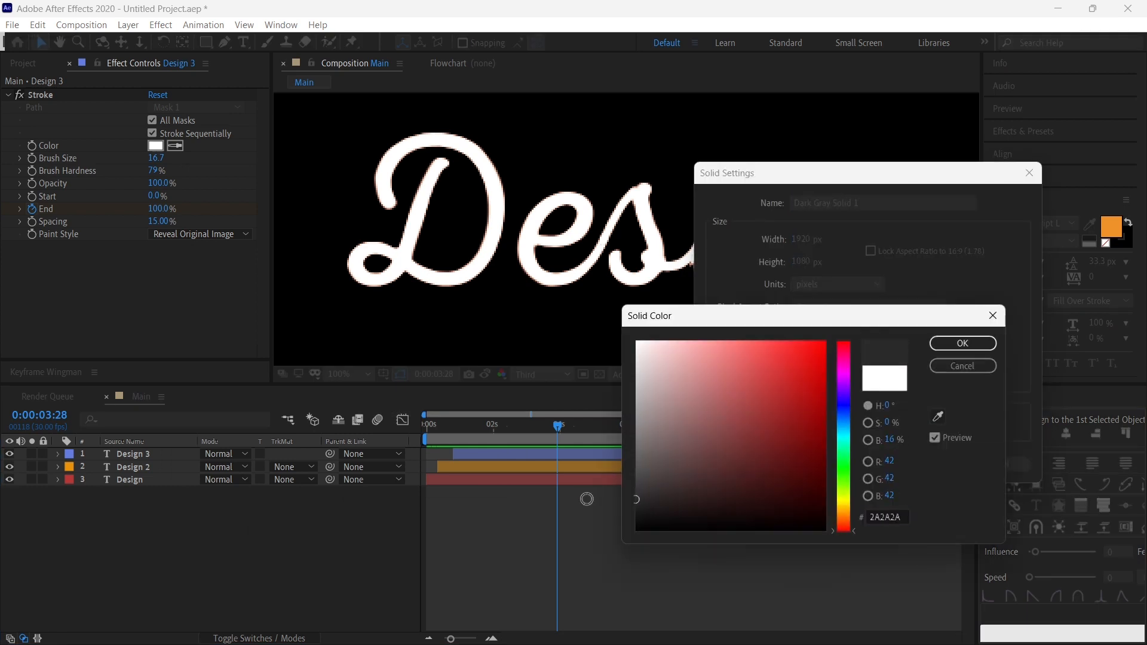
pyautogui.click(962, 344)
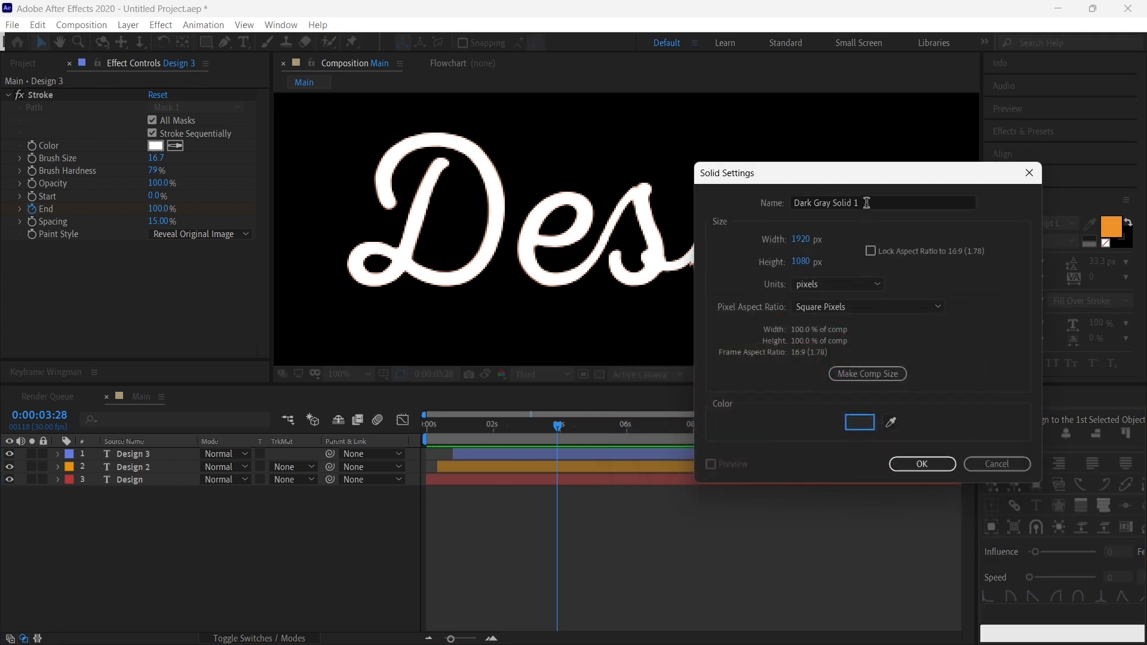
pyautogui.click(867, 202)
pyautogui.hotkey('ctrl', 'a')
pyautogui.write('Fracta')
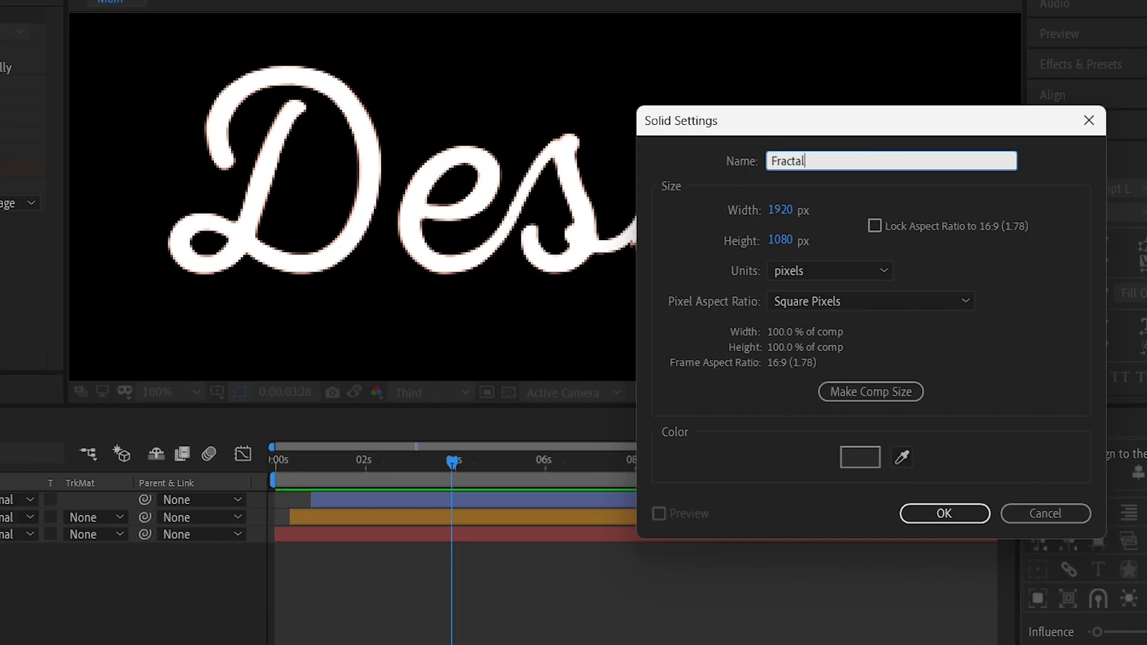
pyautogui.press('Return')
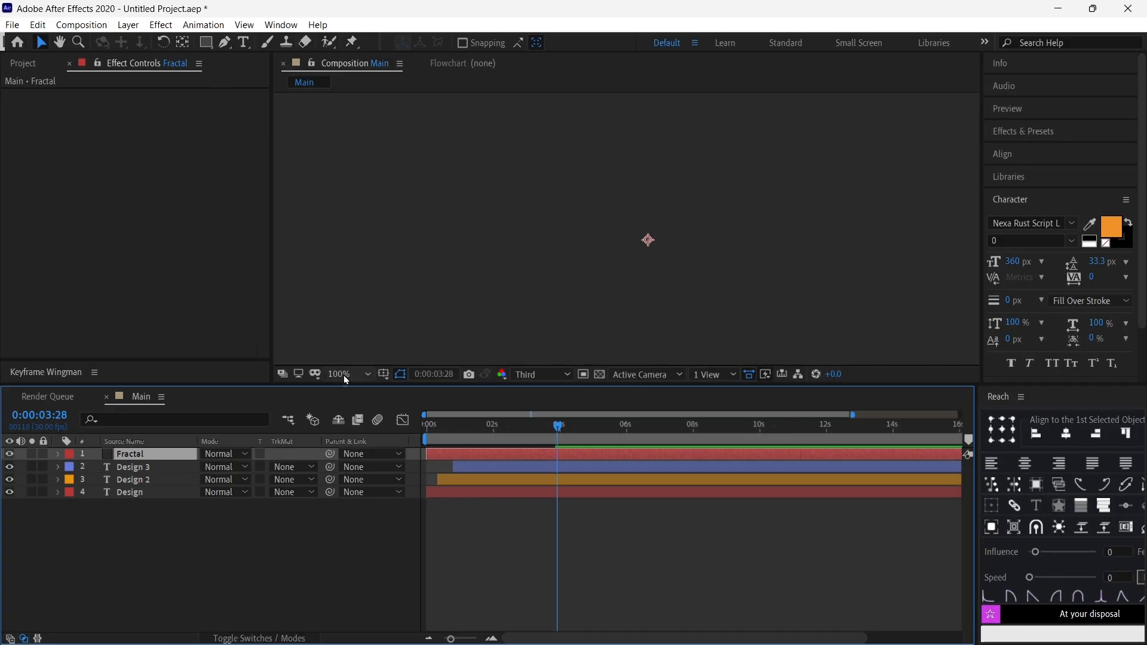
# Enlarge the composition view, find the Fractal Noise effect and apply it to the Fractal layer.
pyautogui.moveTo(361, 383); pyautogui.dragTo(360, 447)
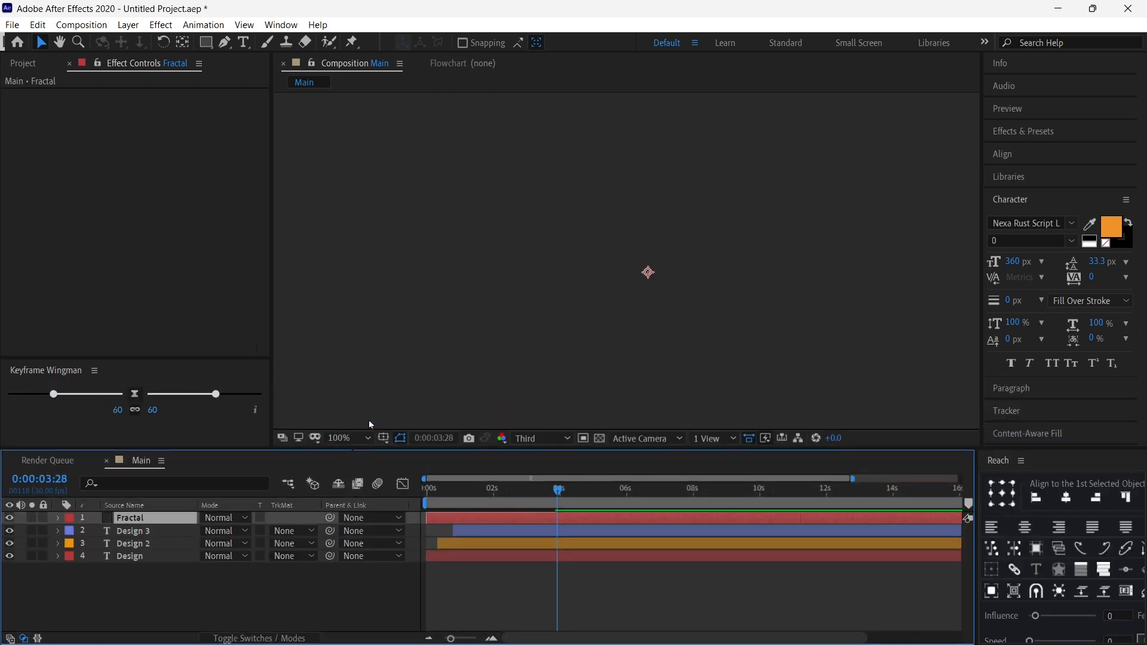
pyautogui.click(1041, 130)
pyautogui.write('stroke')
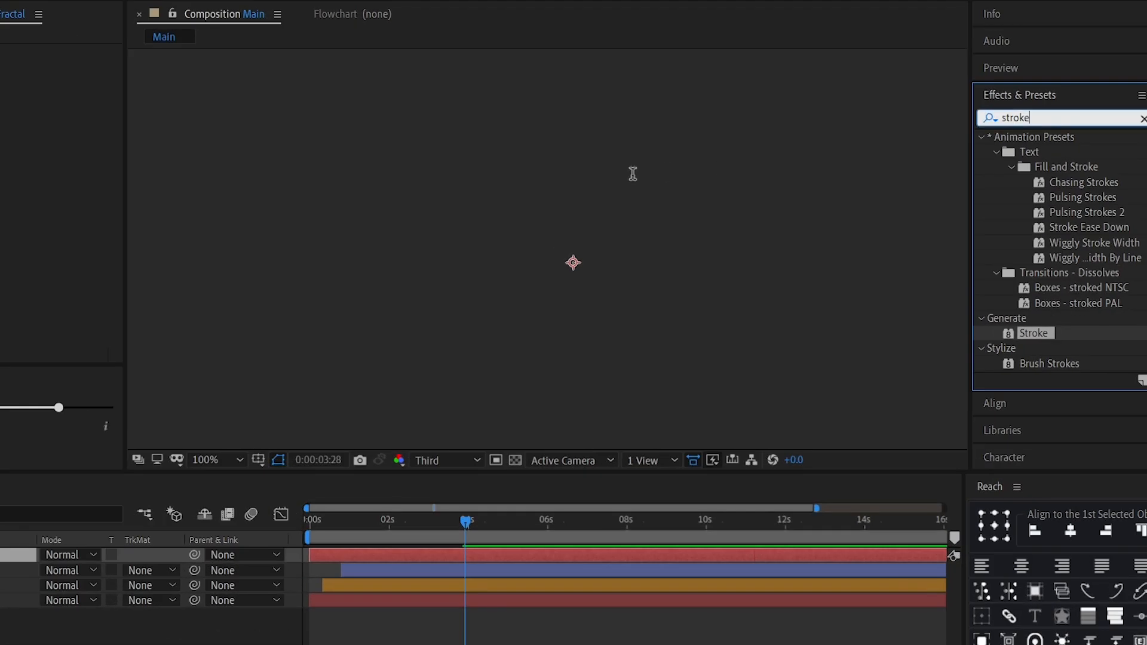
pyautogui.press('Return')
pyautogui.write('f')
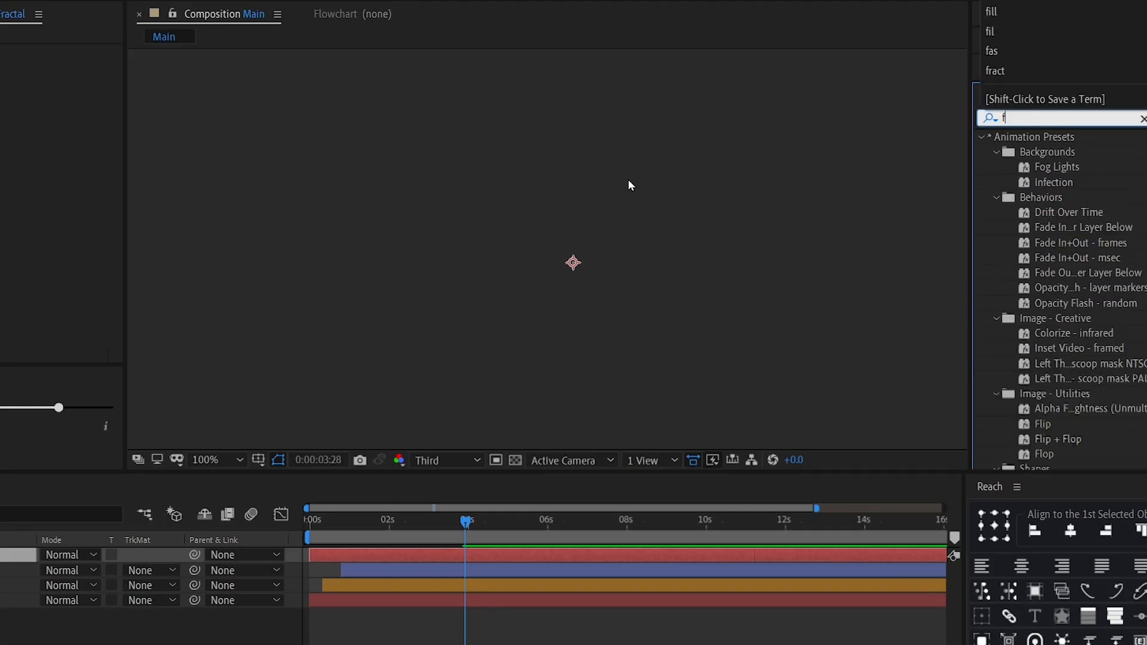
pyautogui.write('ract')
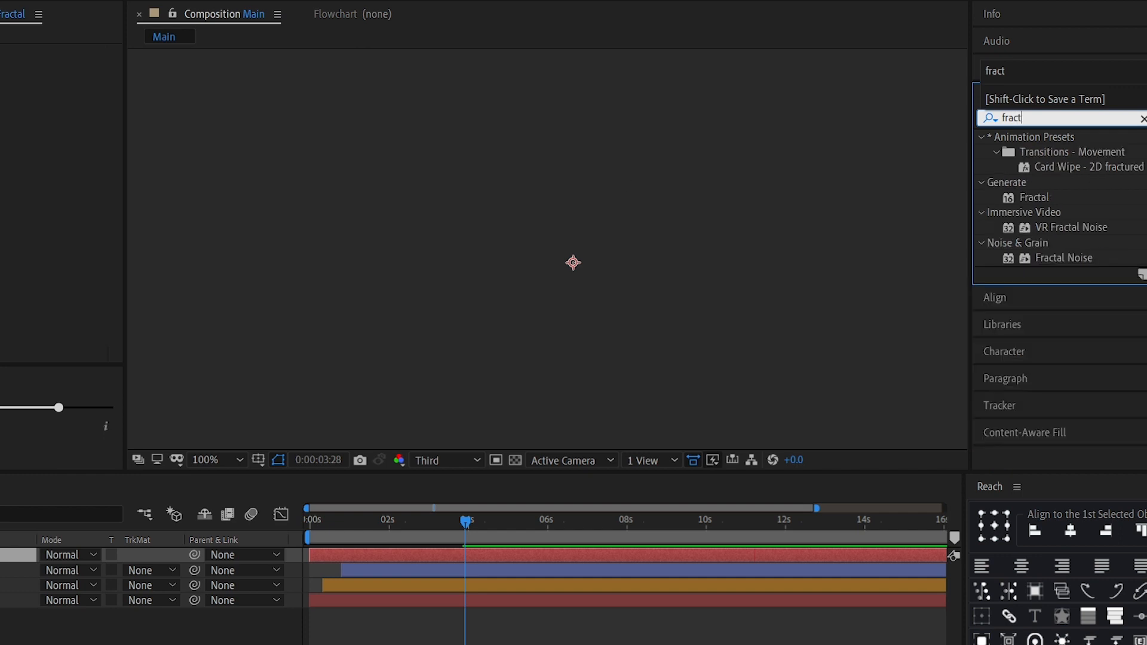
pyautogui.moveTo(1077, 256); pyautogui.dragTo(0, 554)
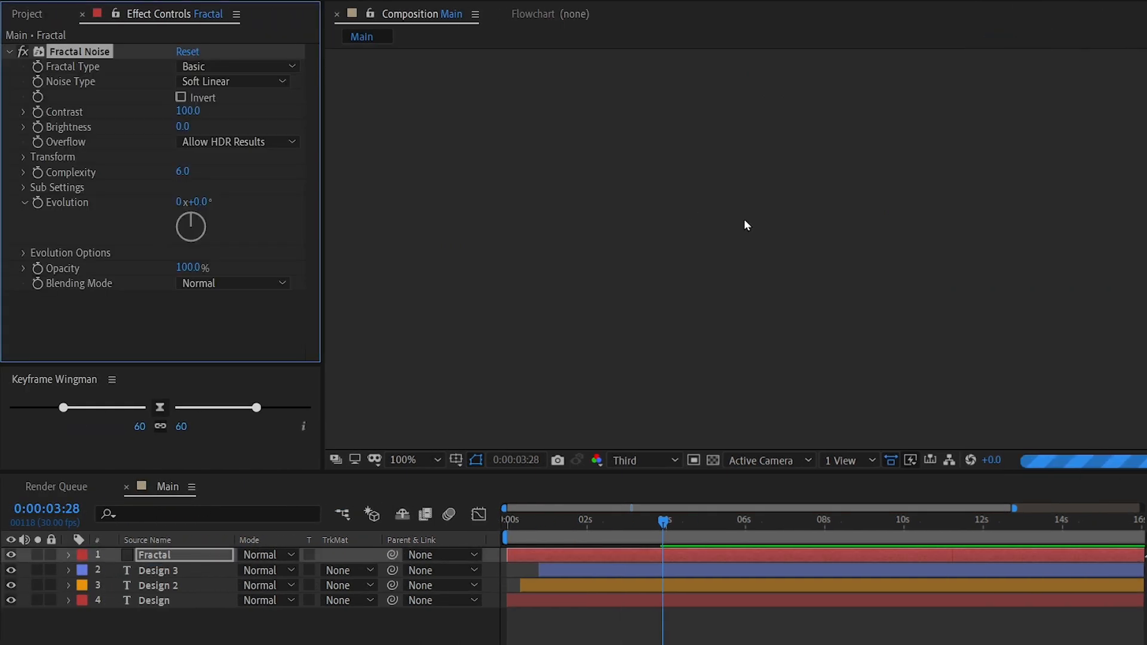
# Set the Fractal Noise effect's fractal type to Dynamic and its noise type to Linear.
pyautogui.scroll(-2, 735, 228)
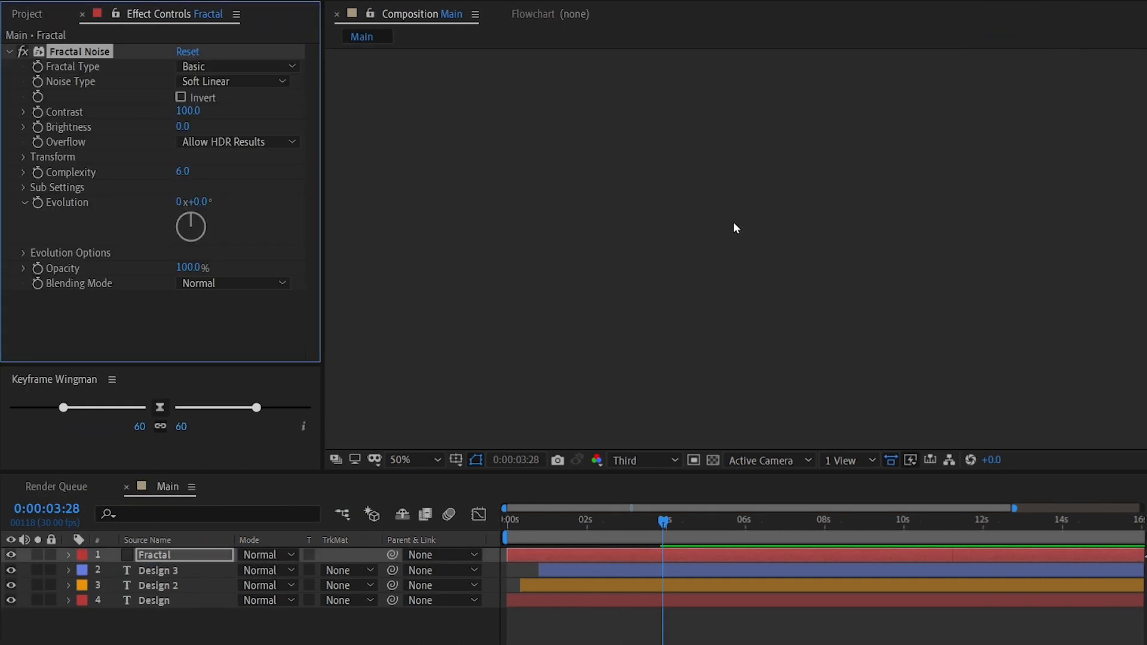
pyautogui.scroll(-4, 735, 227)
pyautogui.scroll(-2, 735, 228)
pyautogui.click(164, 554)
pyautogui.scroll(6, 757, 263)
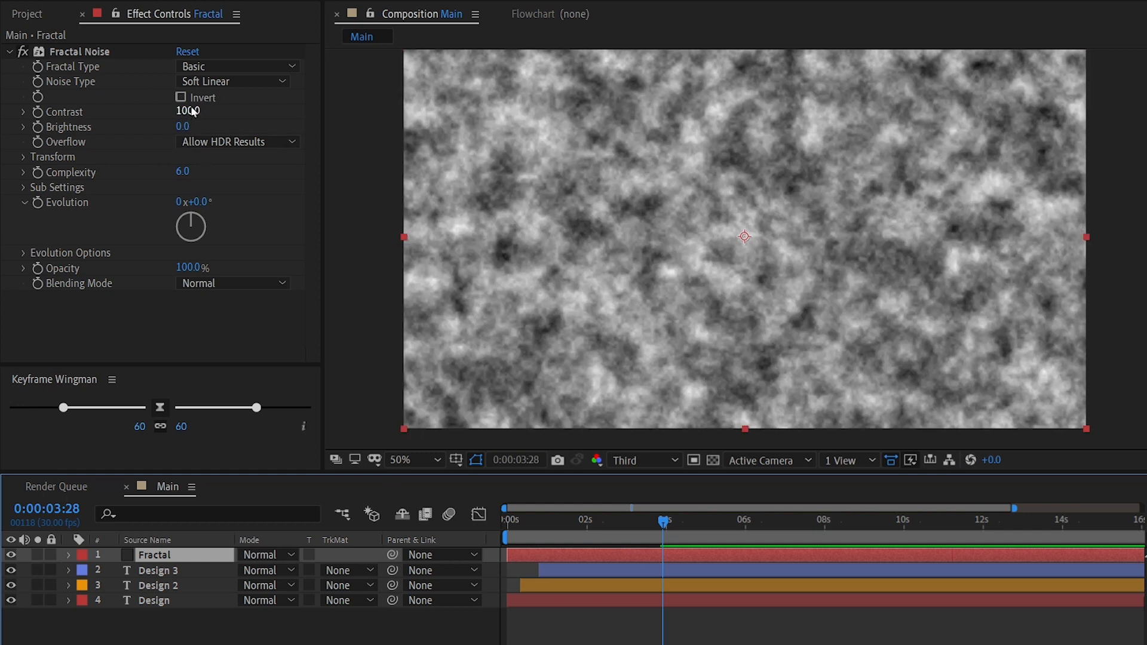
pyautogui.click(222, 67)
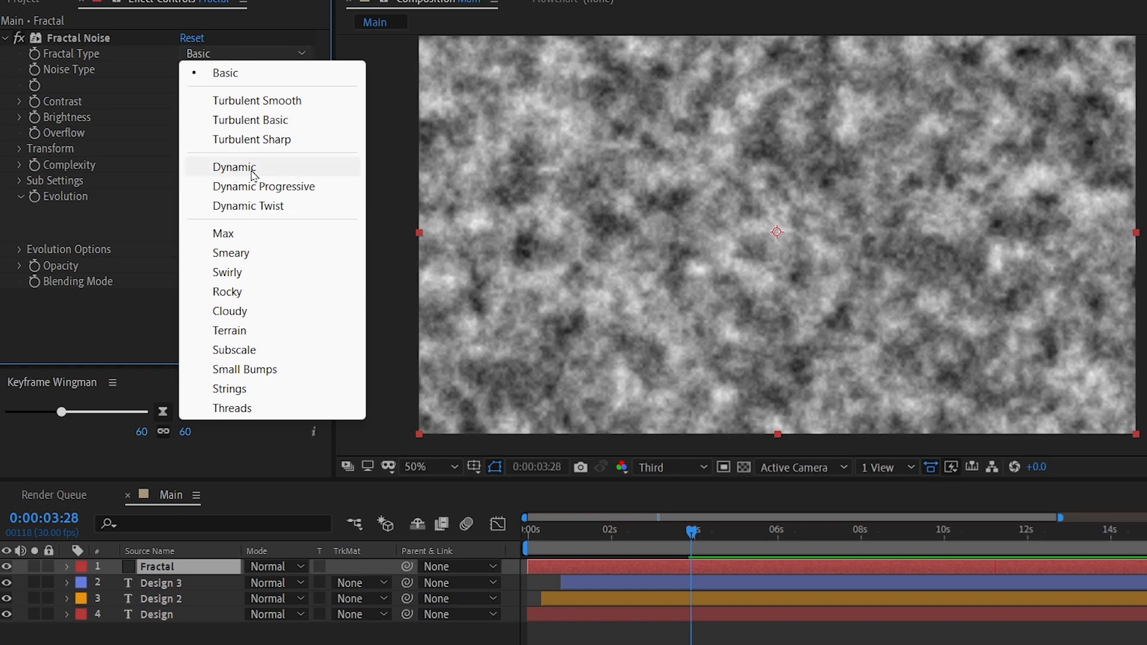
pyautogui.click(251, 173)
pyautogui.click(246, 67)
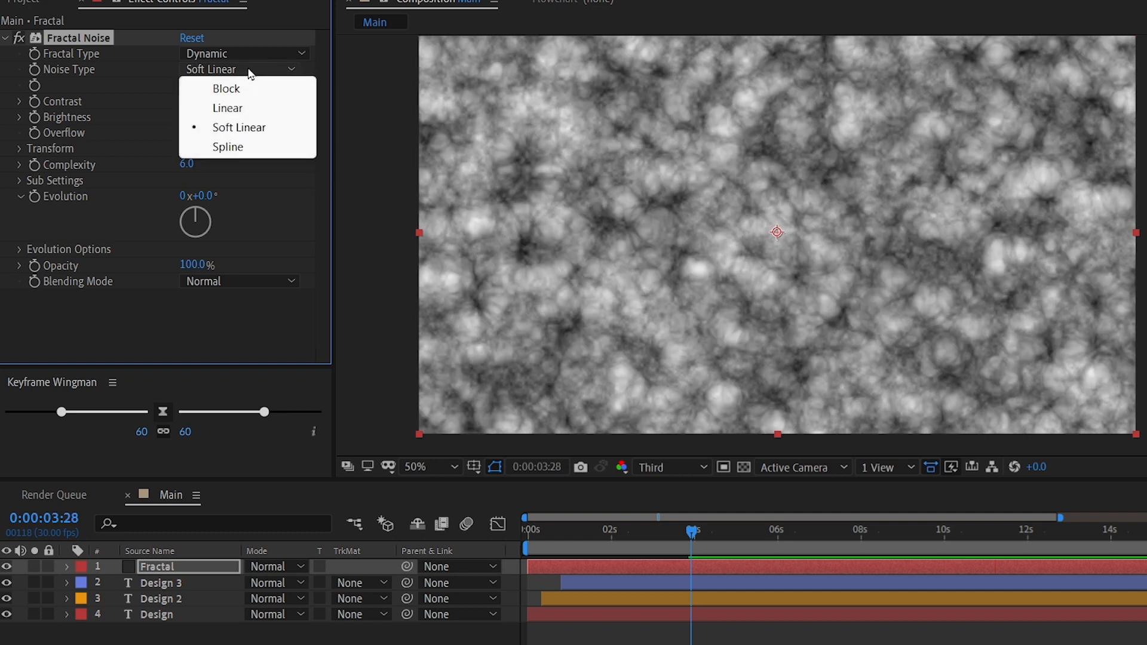
pyautogui.click(245, 111)
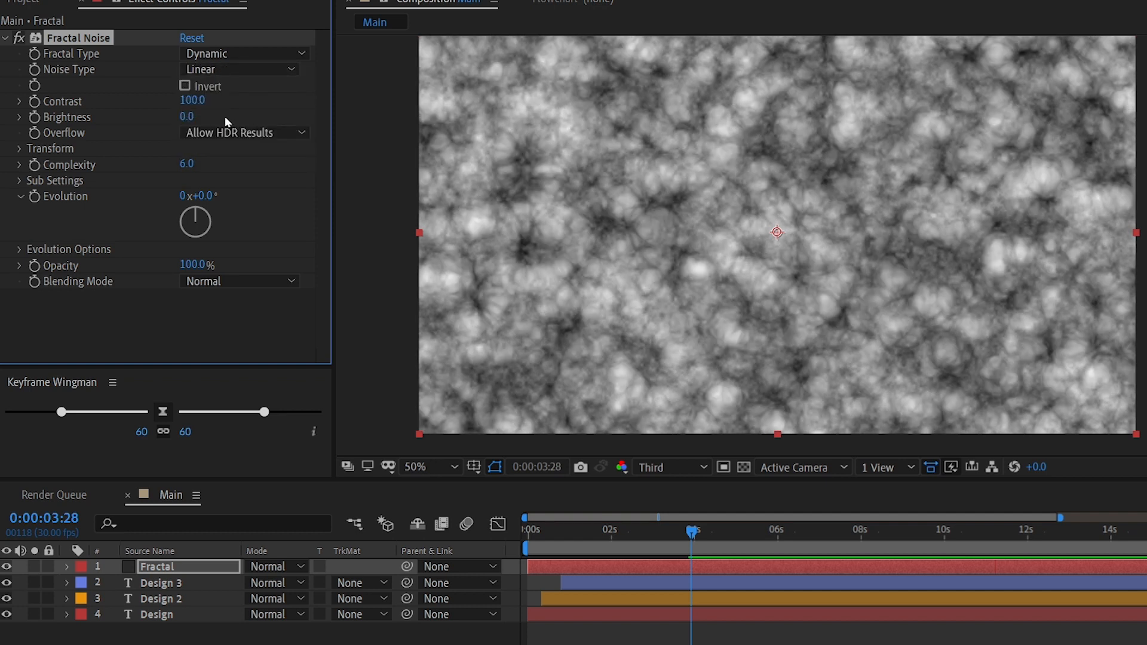
# Set the contrast of the Fractal Noise effect to 120.
pyautogui.click(194, 101)
pyautogui.write('120')
pyautogui.press('Return')
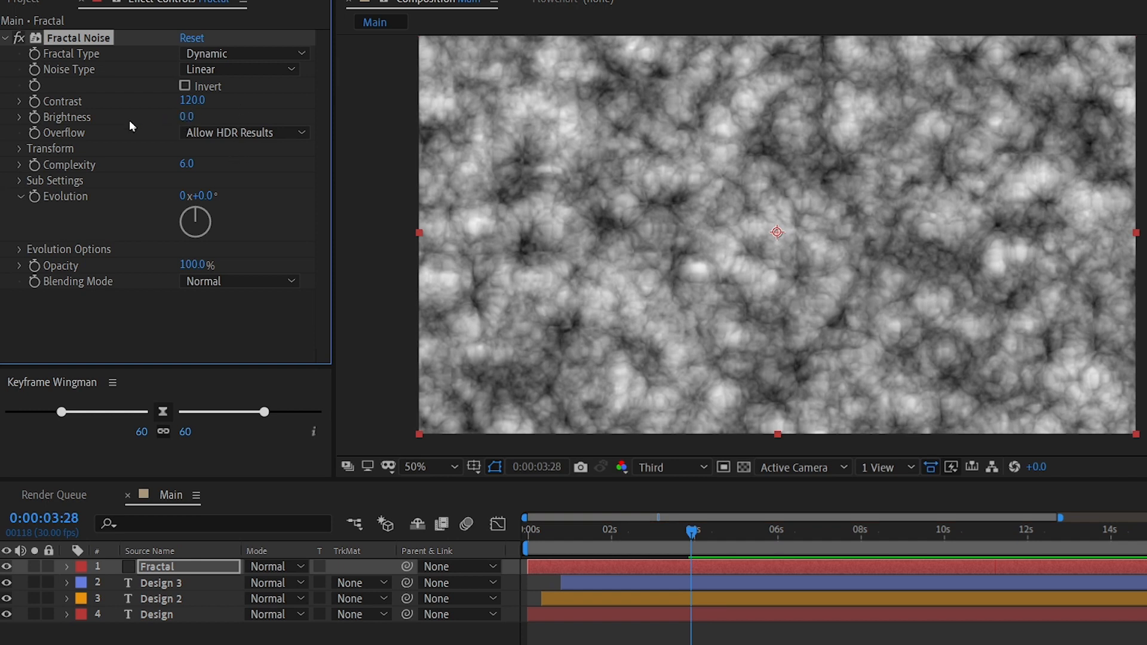
# Add the expression time*12 to the Random Seed property in the Fractal Noise evolution options.
pyautogui.click(20, 249)
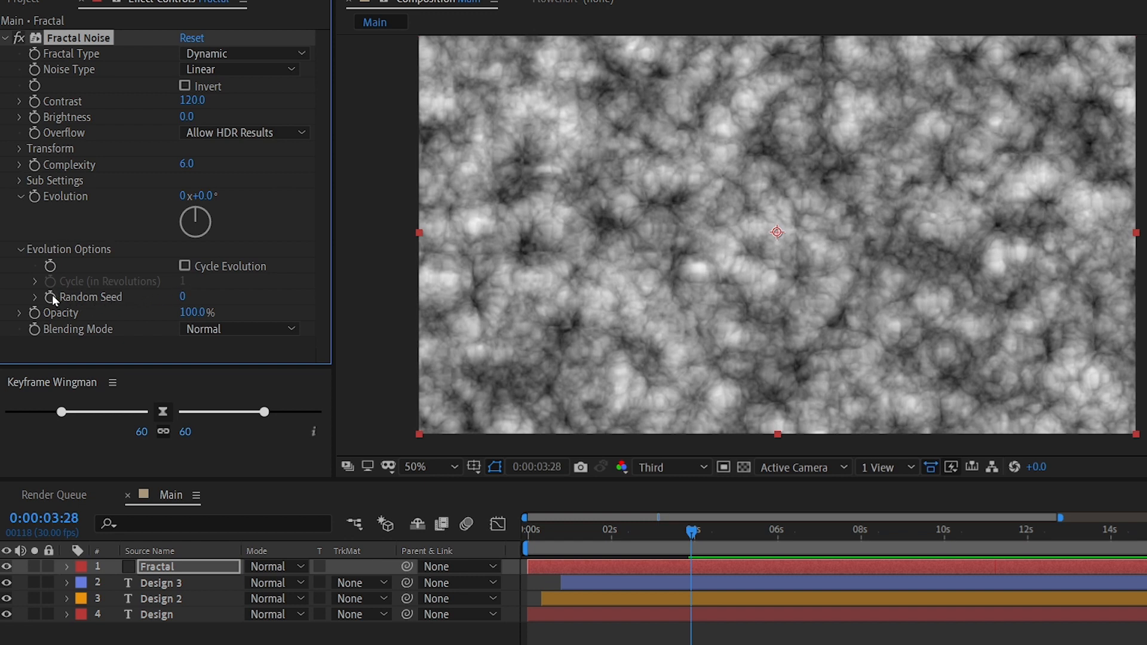
pyautogui.keyDown('alt'); pyautogui.click(51, 297); pyautogui.keyUp('alt')
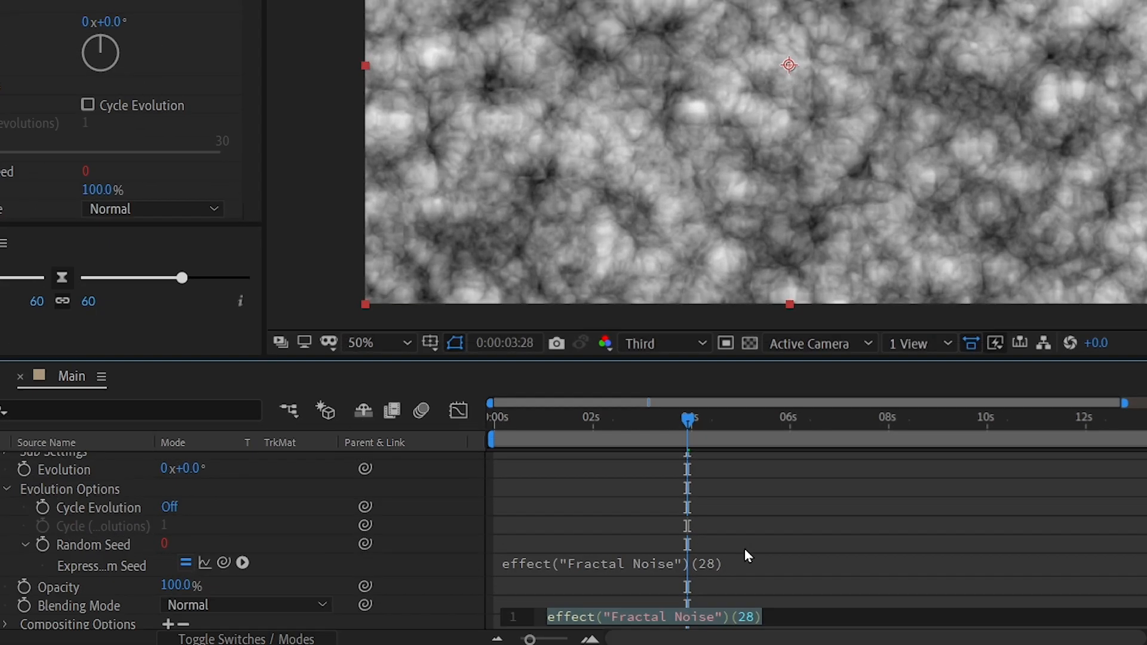
pyautogui.write('time')
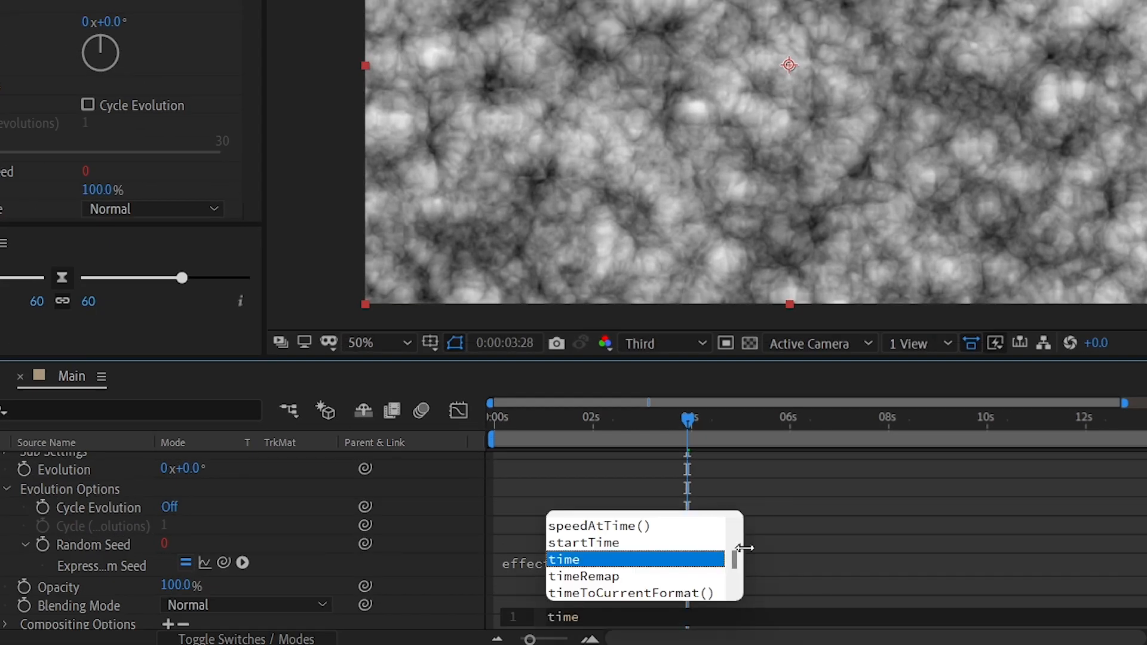
pyautogui.press('Escape')
pyautogui.write('*12')
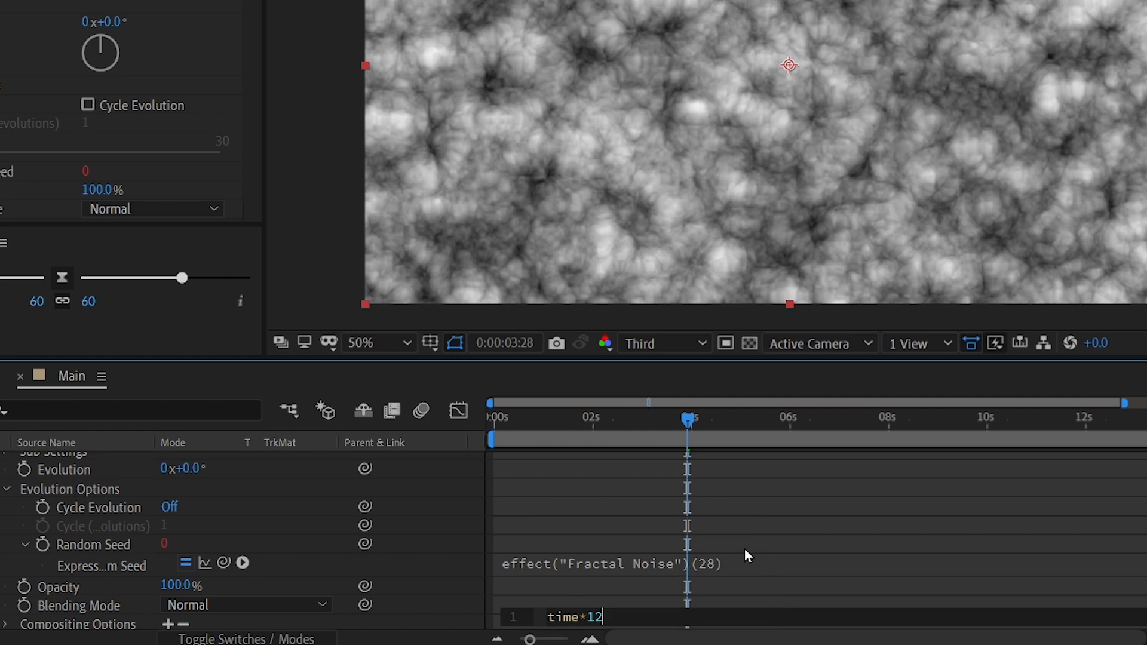
pyautogui.click(745, 550)
# Scrub the timeline and play from the start to check the changing noise pattern.
pyautogui.moveTo(582, 418); pyautogui.dragTo(1, 580)
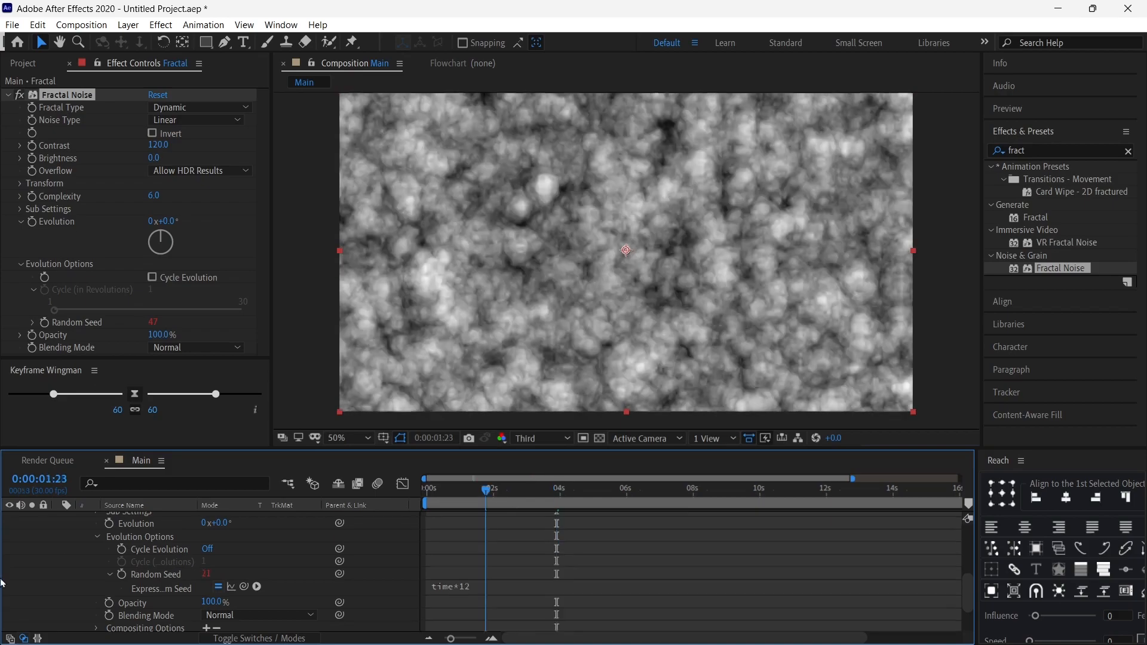
pyautogui.press('Home')
pyautogui.press('space')
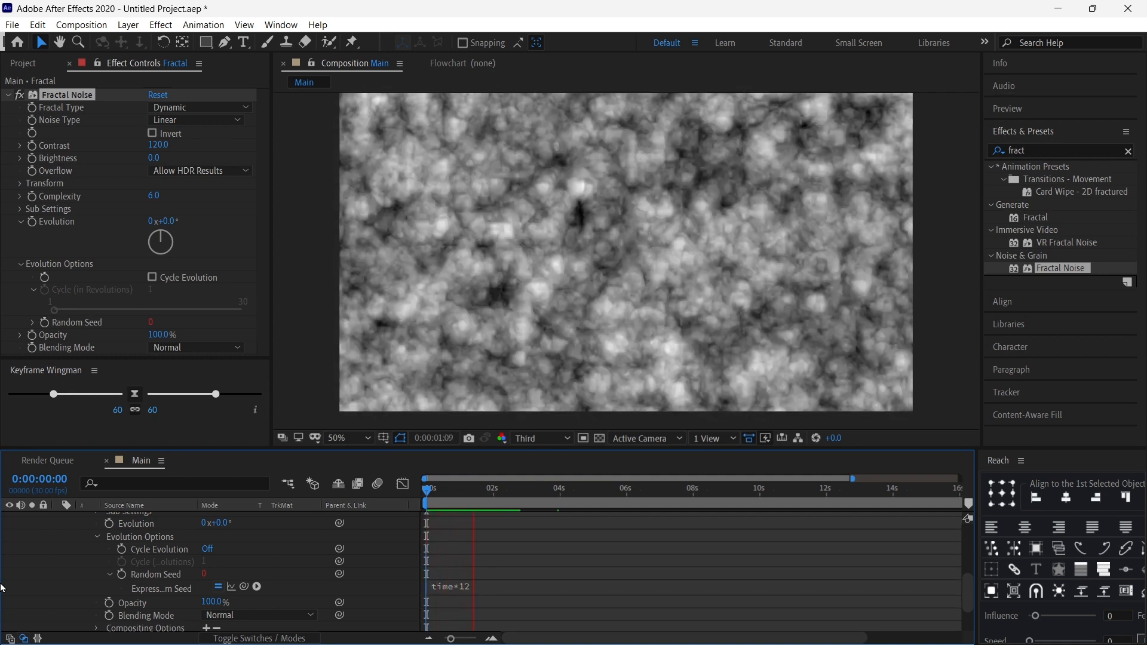
pyautogui.press('space')
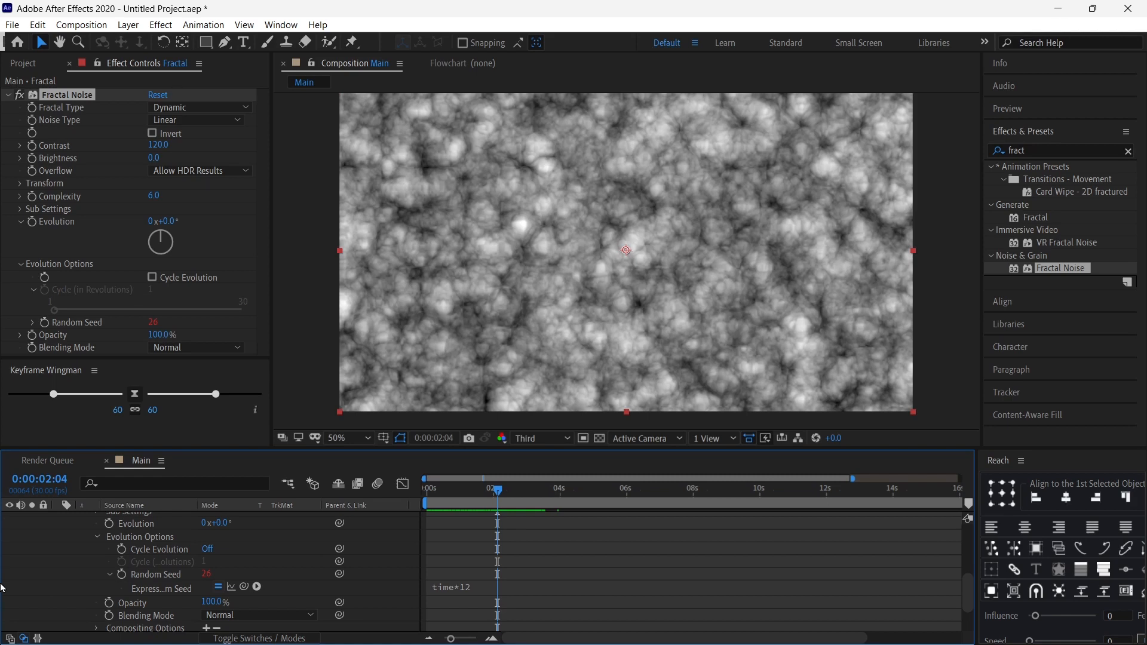
# Collapse the Fractal layer and pre-compose it as Fractal Noise, moving all attributes into the new composition.
pyautogui.scroll(5, 53, 544)
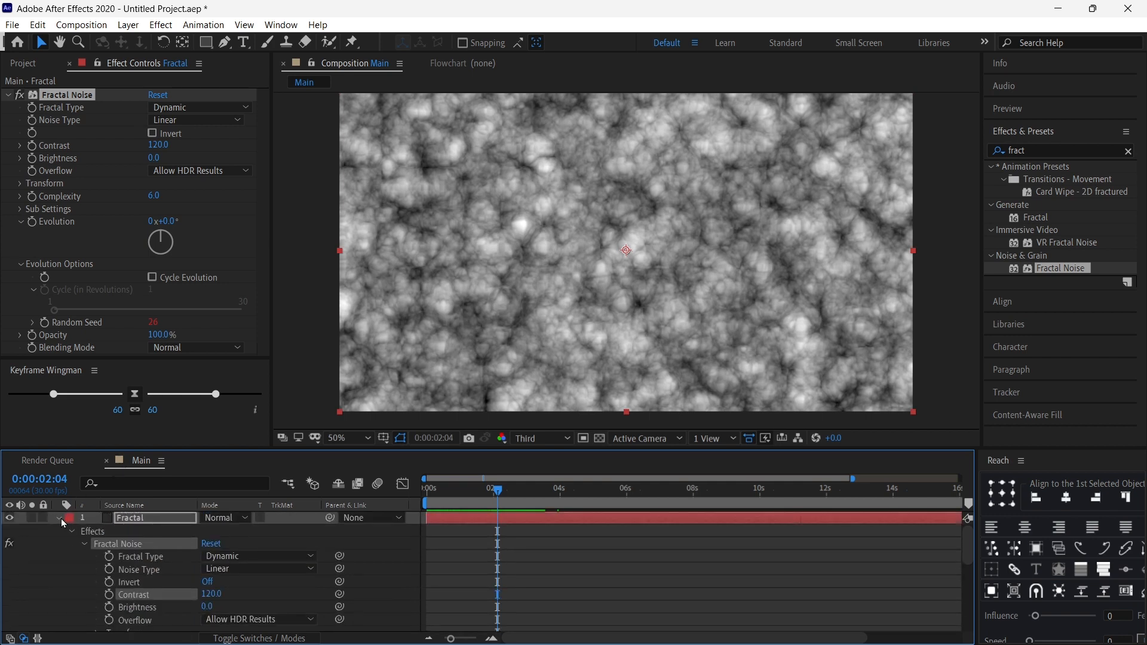
pyautogui.click(60, 518)
pyautogui.click(166, 518)
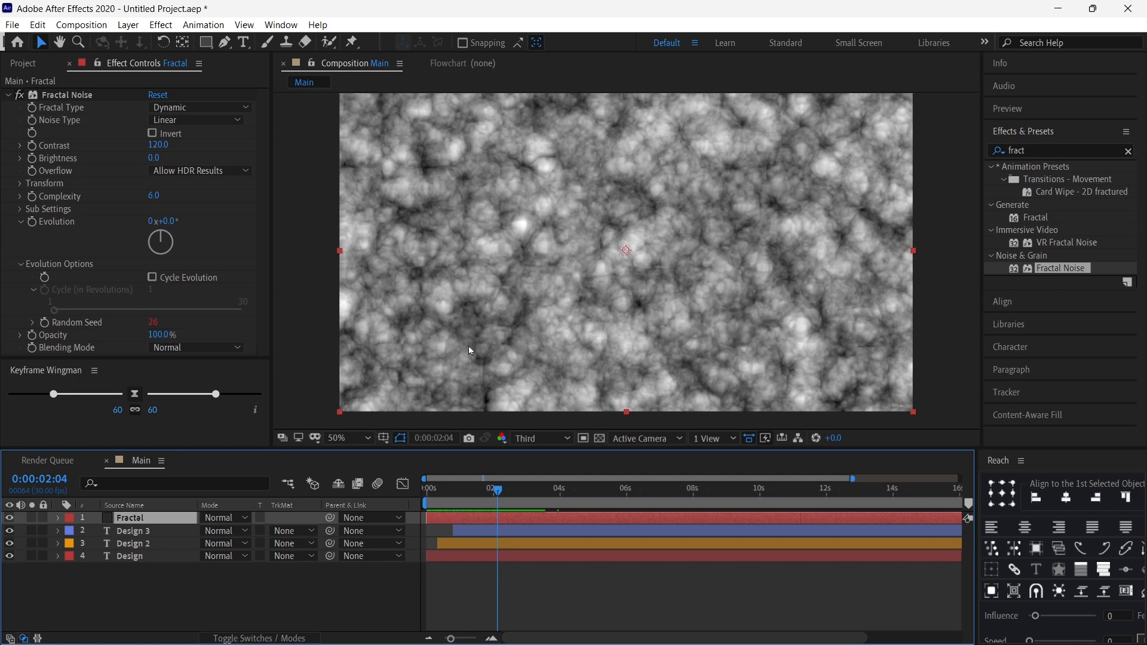
pyautogui.rightClick(146, 518)
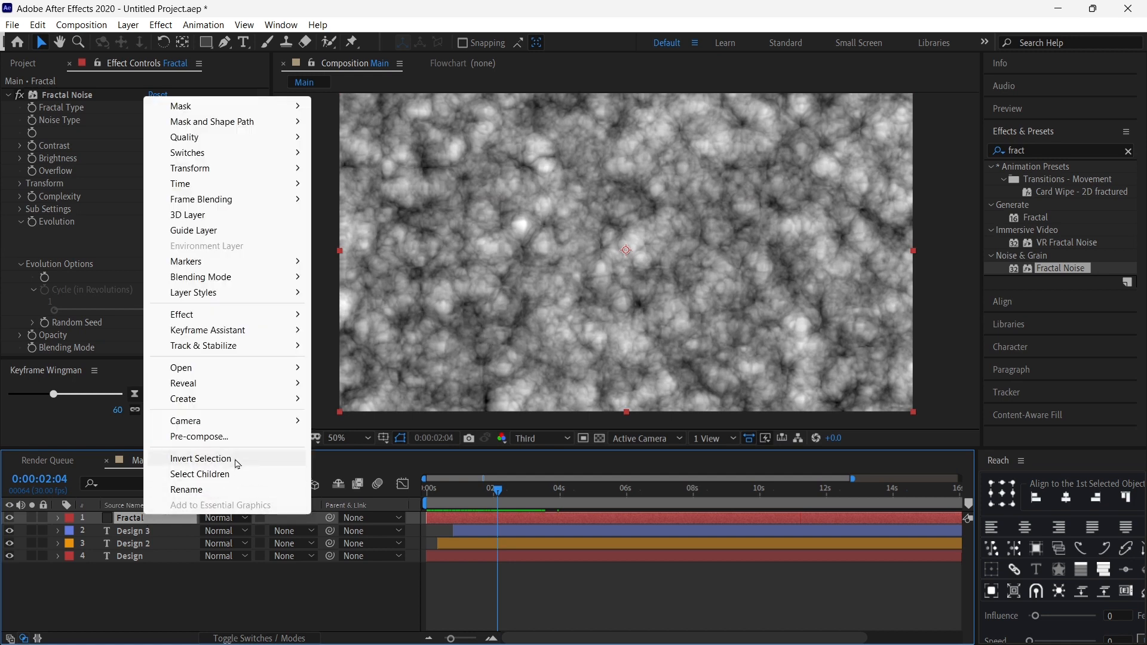
pyautogui.click(197, 437)
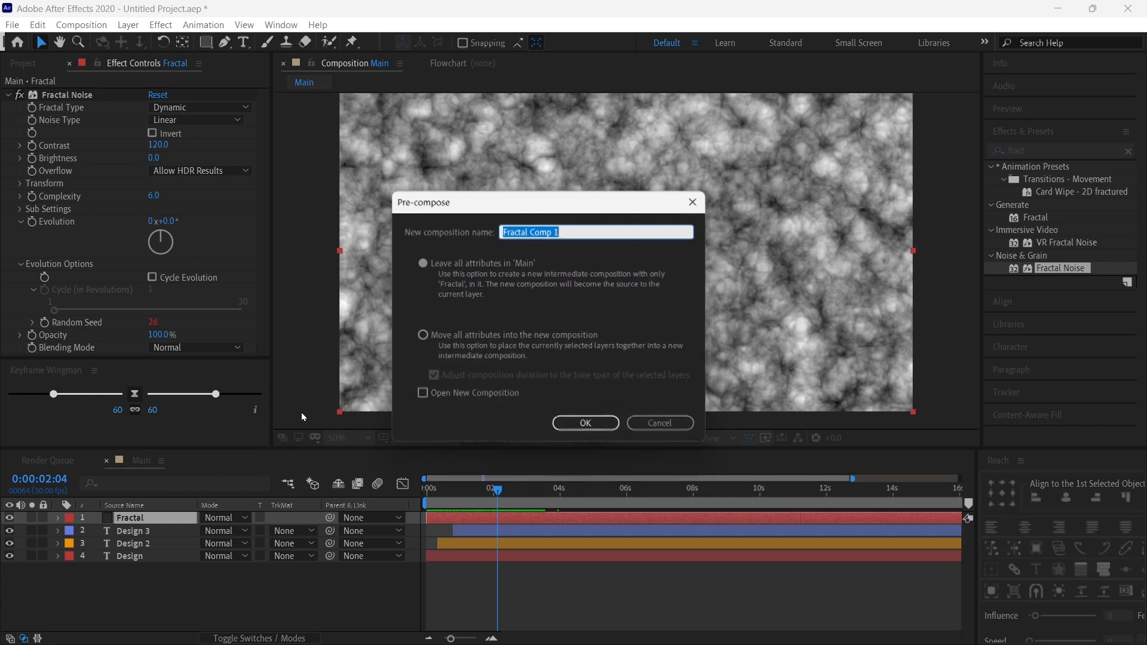
pyautogui.click(575, 233)
pyautogui.hotkey('ctrl', 'shift', 'Left')
pyautogui.write('Noise')
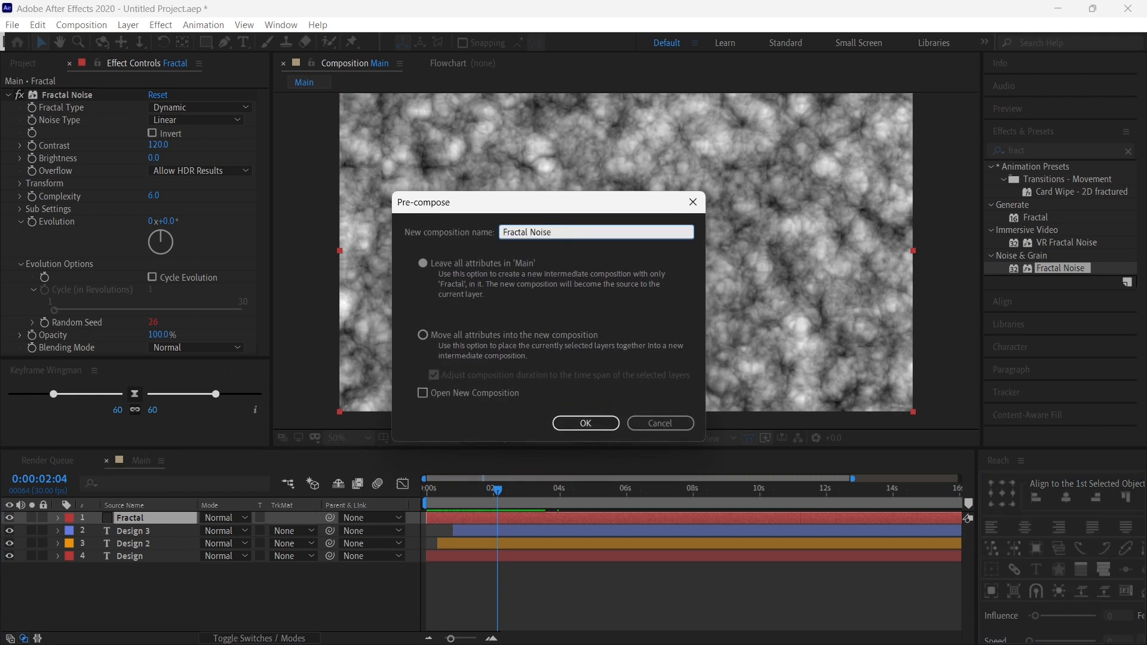
pyautogui.click(445, 339)
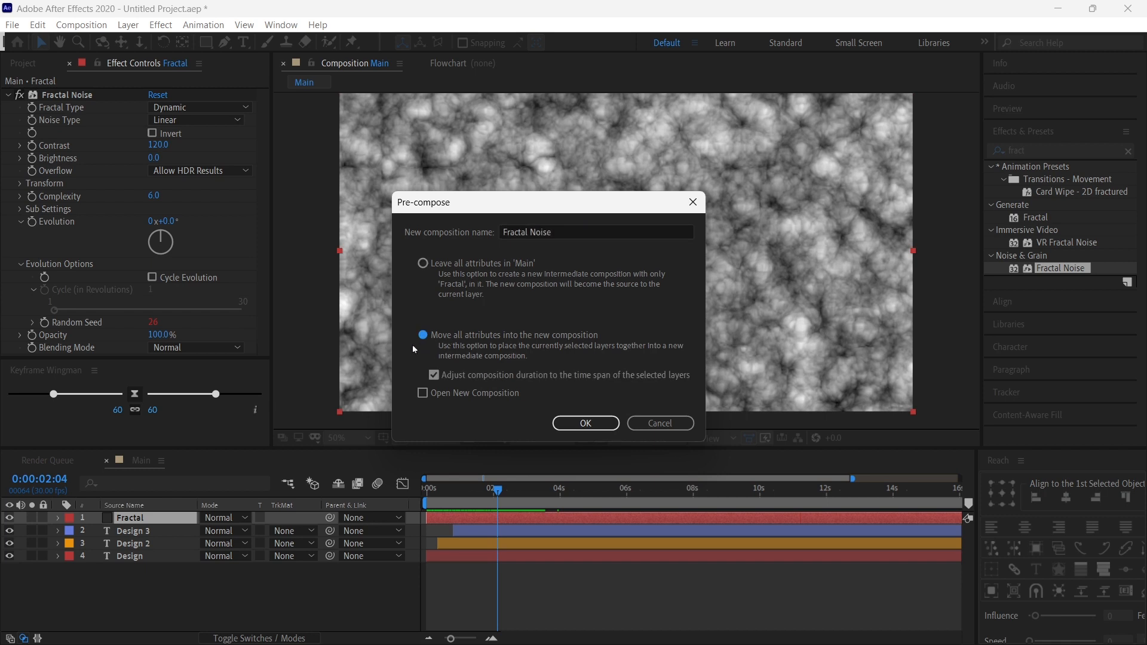
pyautogui.click(575, 426)
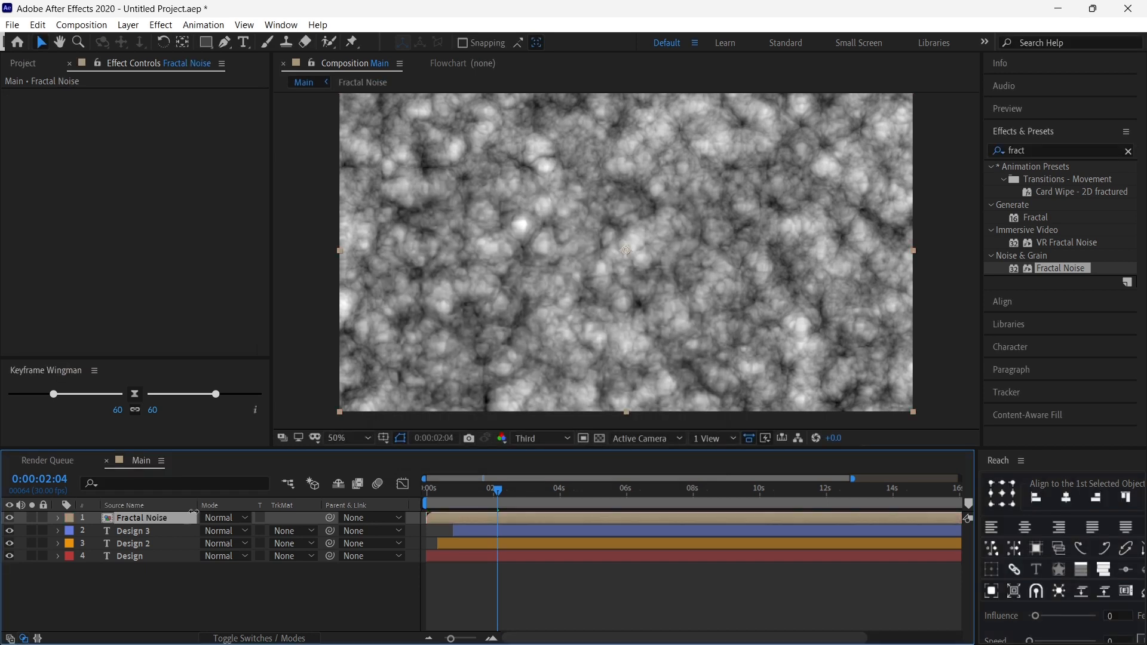
# Move the Fractal Noise precomp beneath the three Design layers in the stack and hide it.
pyautogui.moveTo(125, 518); pyautogui.dragTo(70, 572)
pyautogui.click(9, 557)
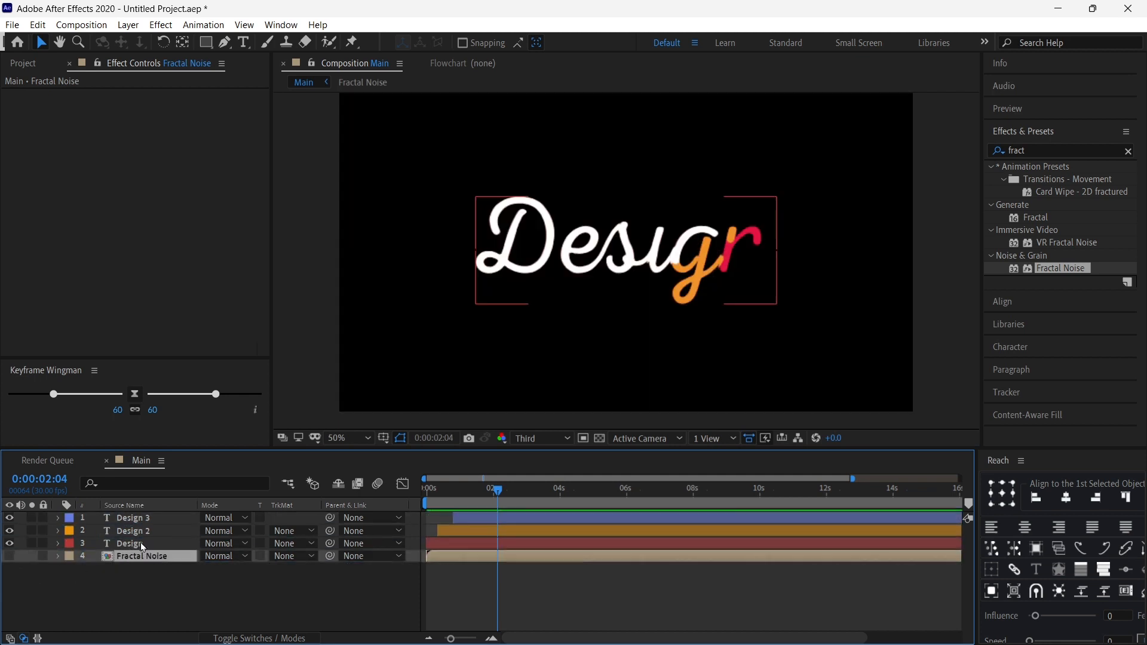
# Pre-compose the three Design layers as Text, moving all attributes into the new composition.
pyautogui.click(130, 543)
pyautogui.keyDown('shift'); pyautogui.click(150, 520); pyautogui.keyUp('shift')
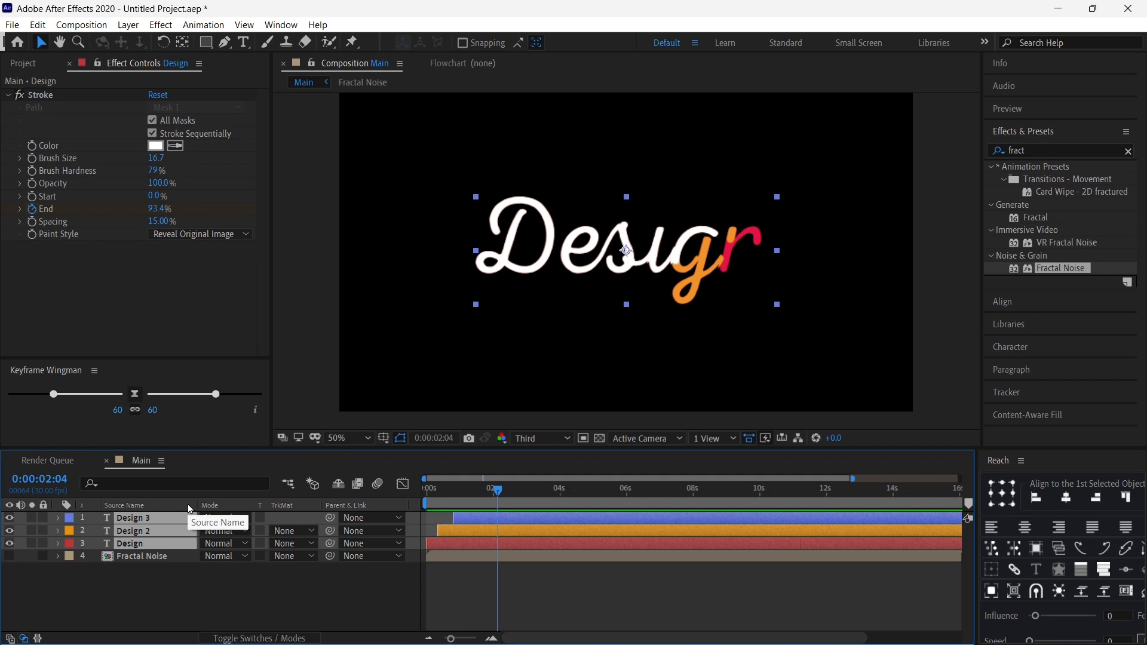
pyautogui.hotkey('ctrl', 'shift', 'c')
pyautogui.write('Ne')
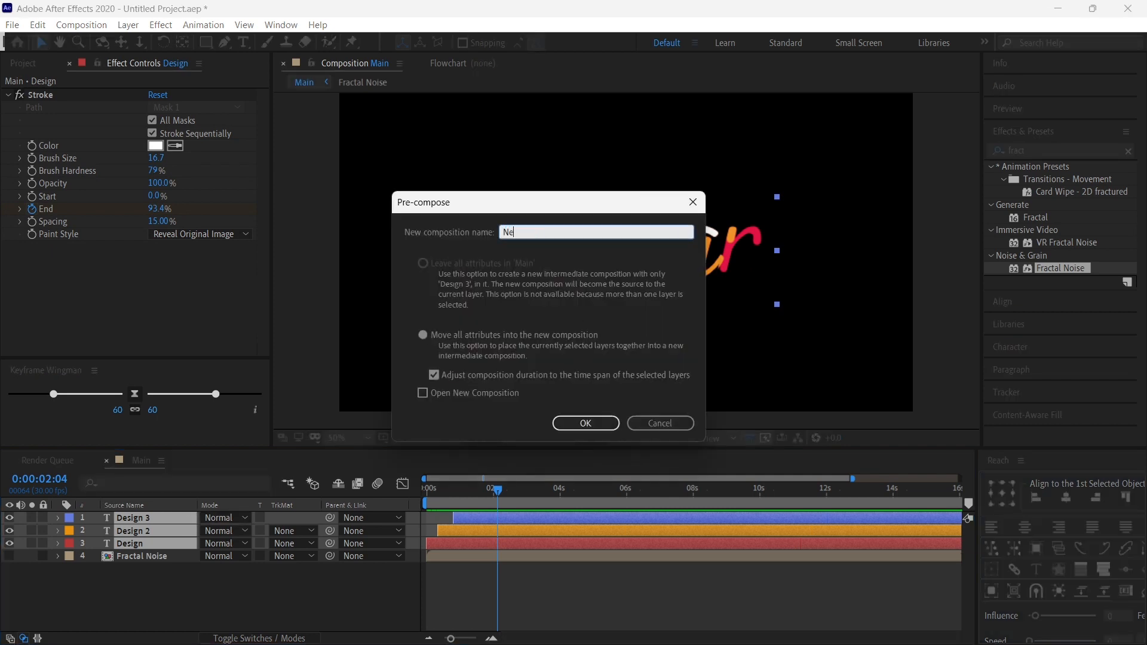
pyautogui.write('xt')
pyautogui.moveTo(532, 235); pyautogui.dragTo(99, 249)
pyautogui.write('T')
pyautogui.click(599, 425)
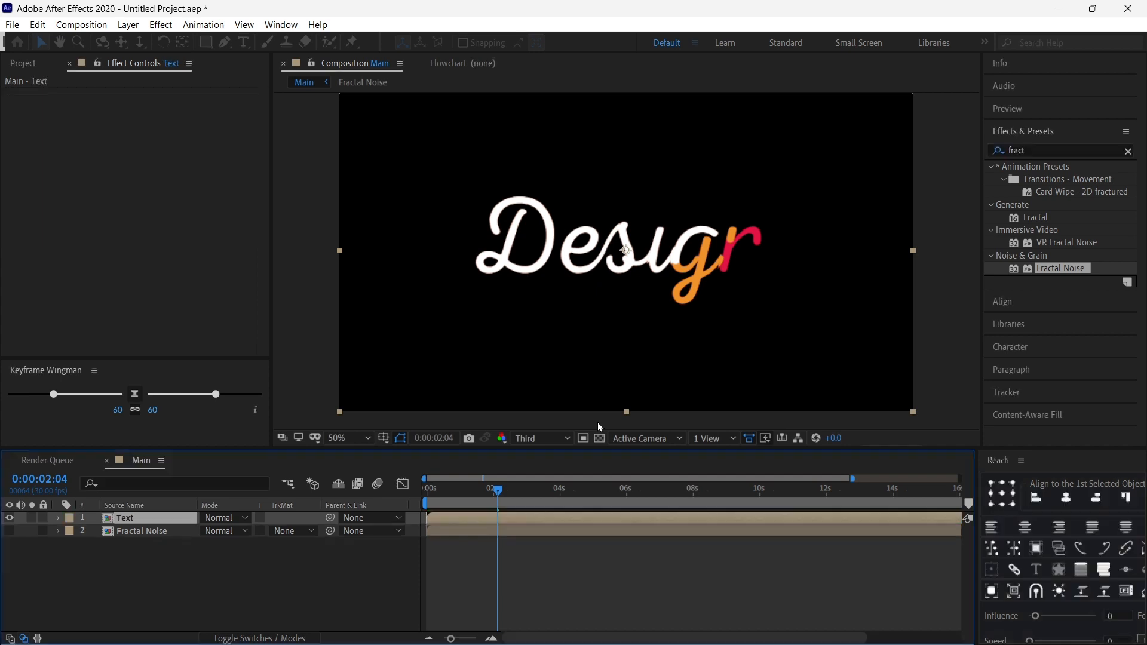
# Select the Text precomp layer and return the playhead to the start of the timeline.
pyautogui.click(138, 564)
pyautogui.click(134, 519)
pyautogui.press('Home')
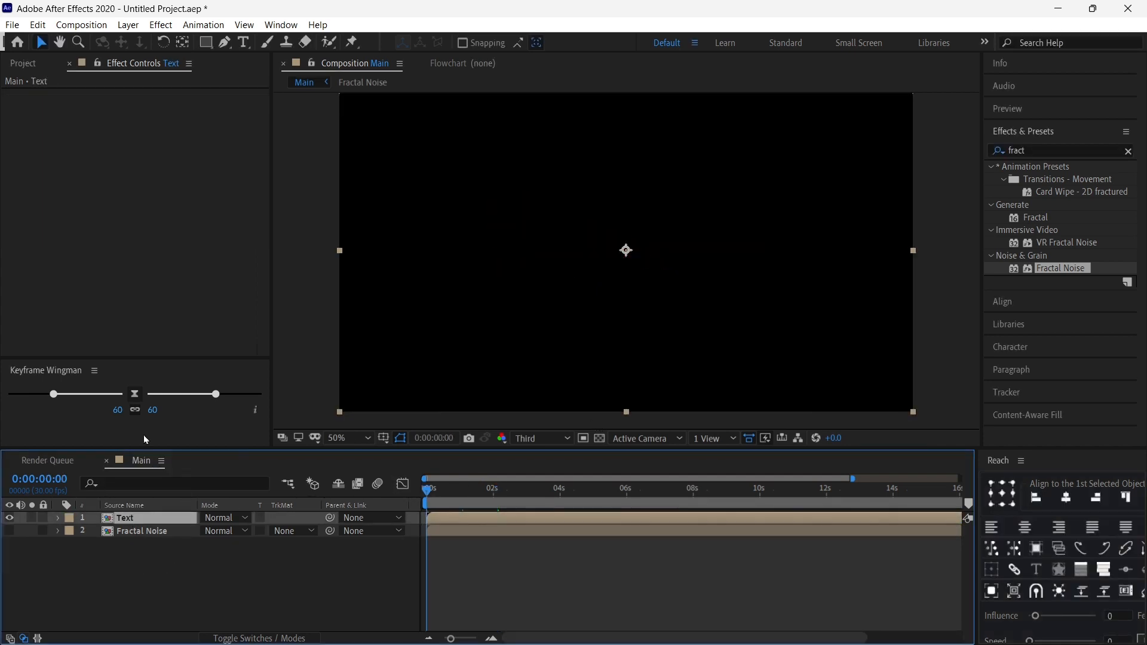
pyautogui.click(1039, 151)
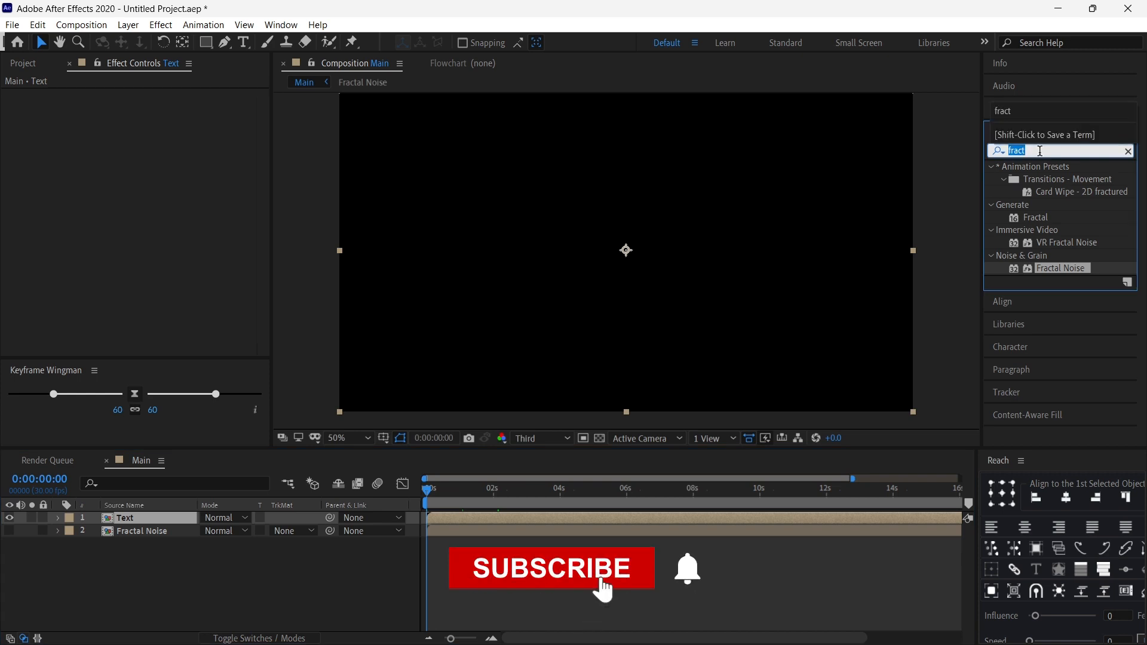
pyautogui.write('tra')
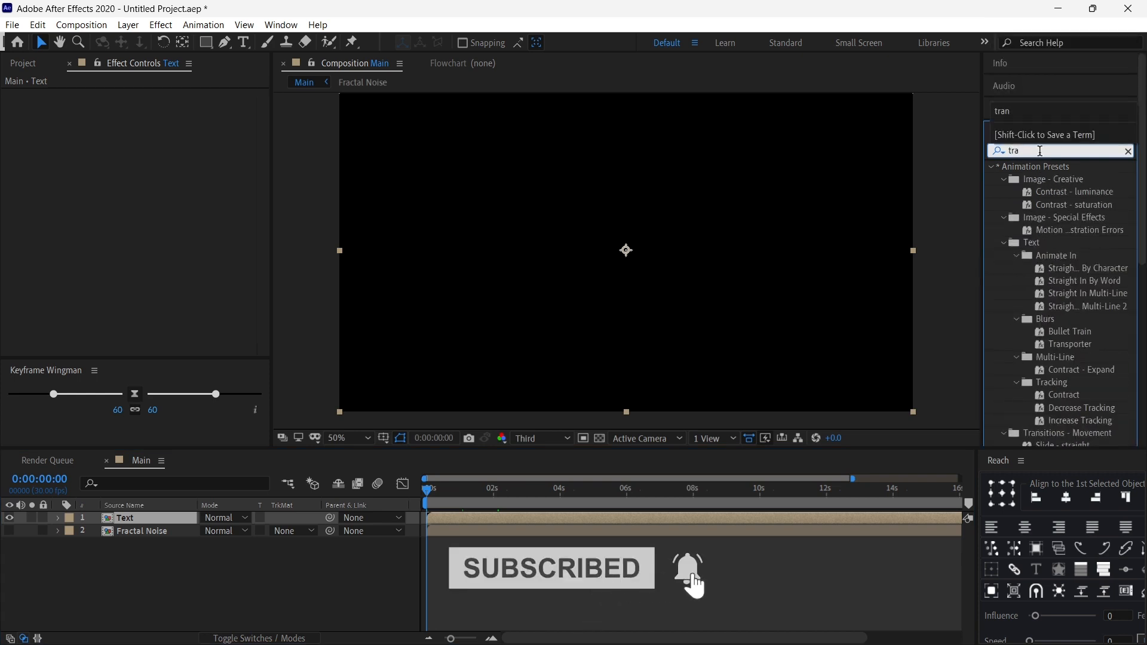
pyautogui.write('bu')
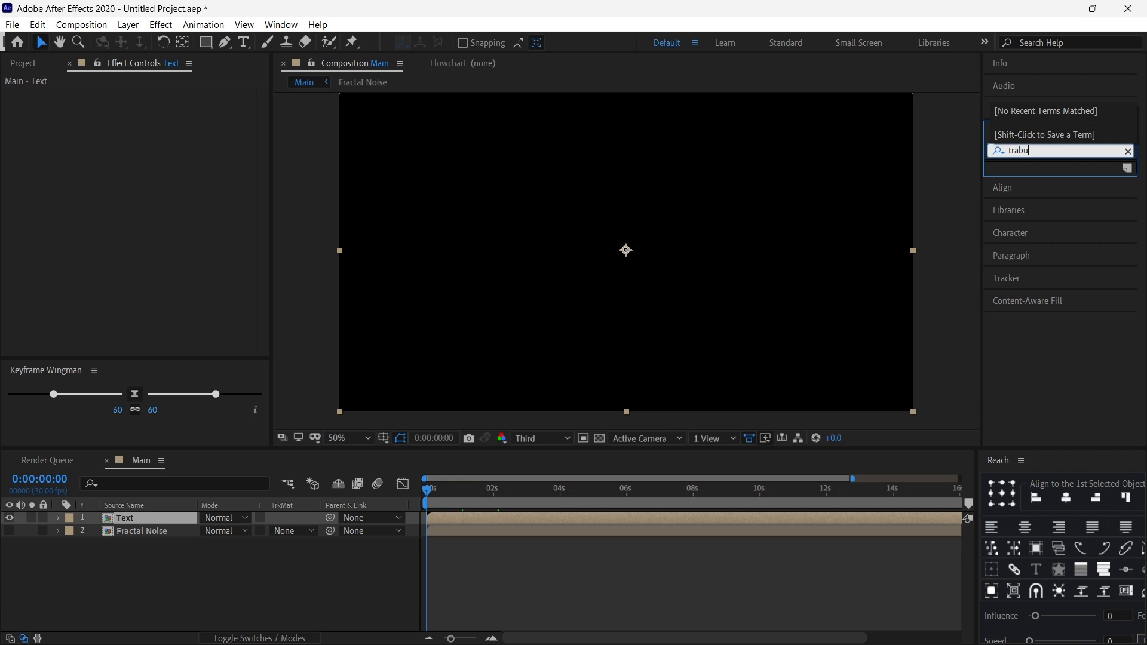
pyautogui.press('BackSpace')
pyautogui.press('BackSpace')
pyautogui.press('BackSpace')
pyautogui.press('BackSpace')
pyautogui.write('ar')
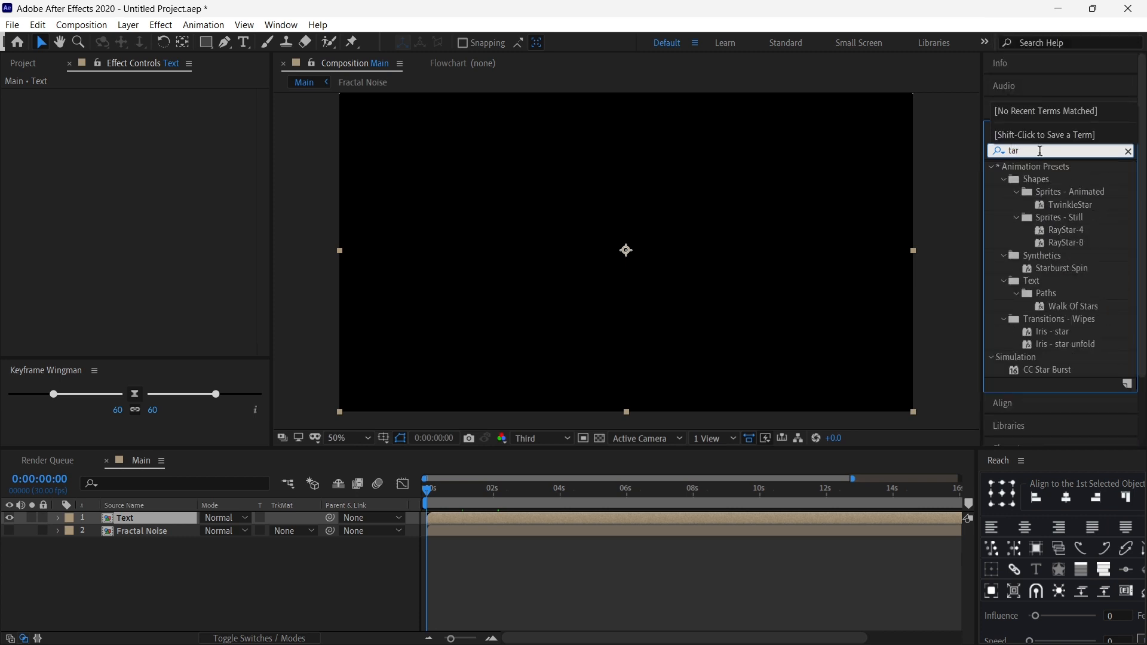
pyautogui.write('bu')
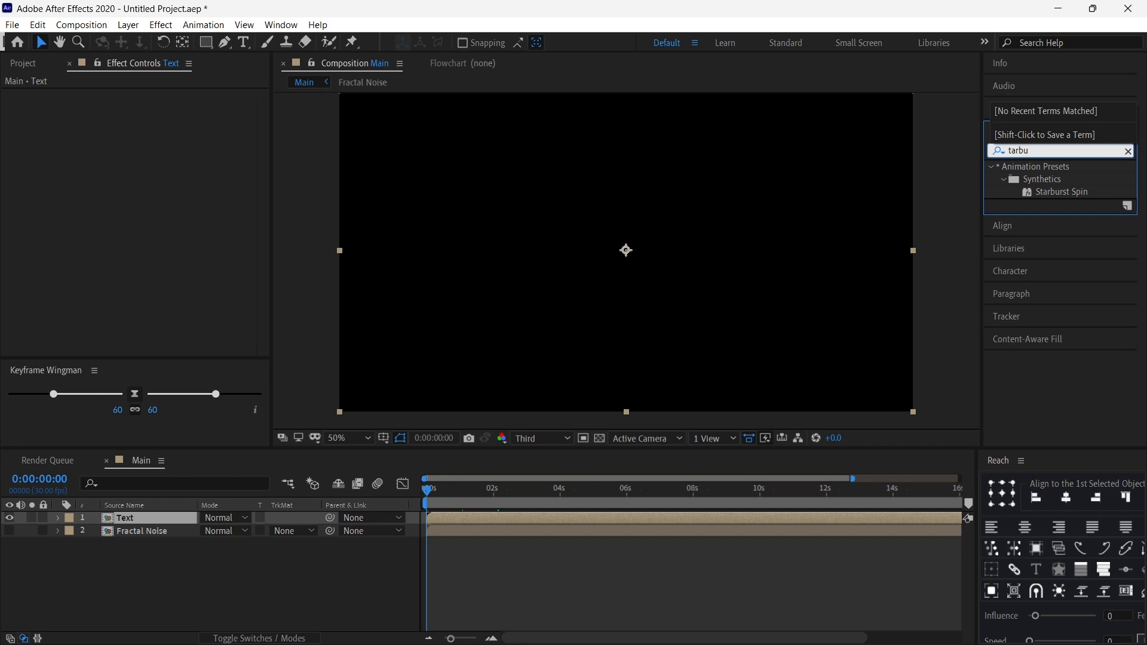
pyautogui.press('BackSpace')
pyautogui.press('BackSpace')
pyautogui.press('BackSpace')
pyautogui.press('BackSpace')
pyautogui.press('BackSpace')
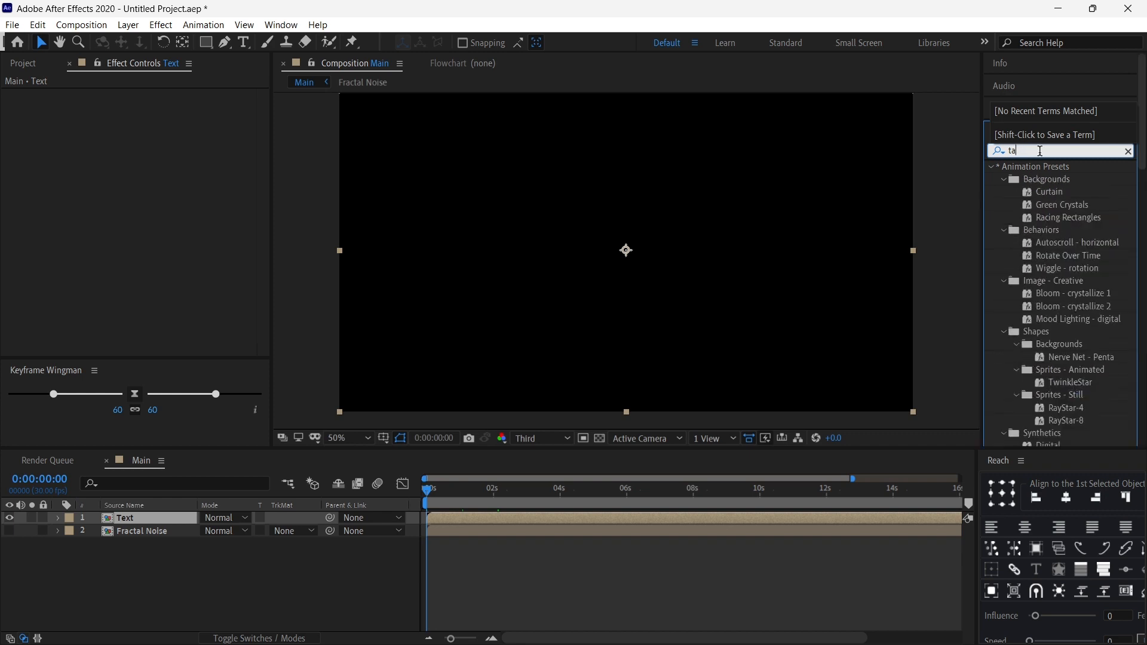
# Find the Displacement Map effect, apply it to the Text layer and set its Displacement Map Layer to Fractal Noise.
pyautogui.write('dis')
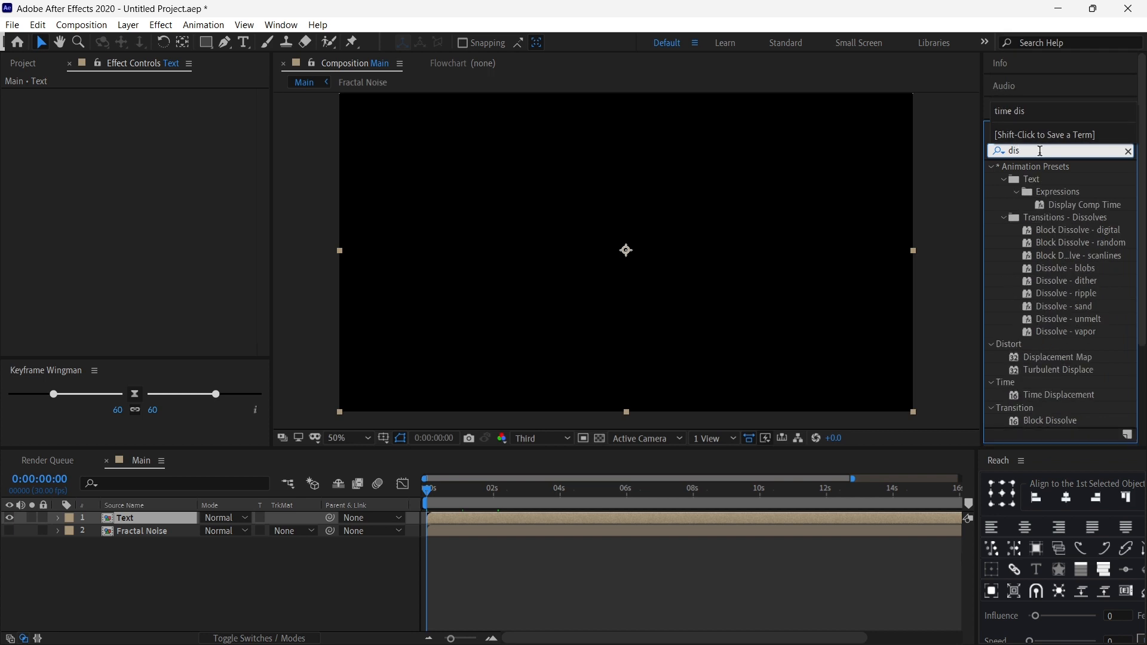
pyautogui.write('pla')
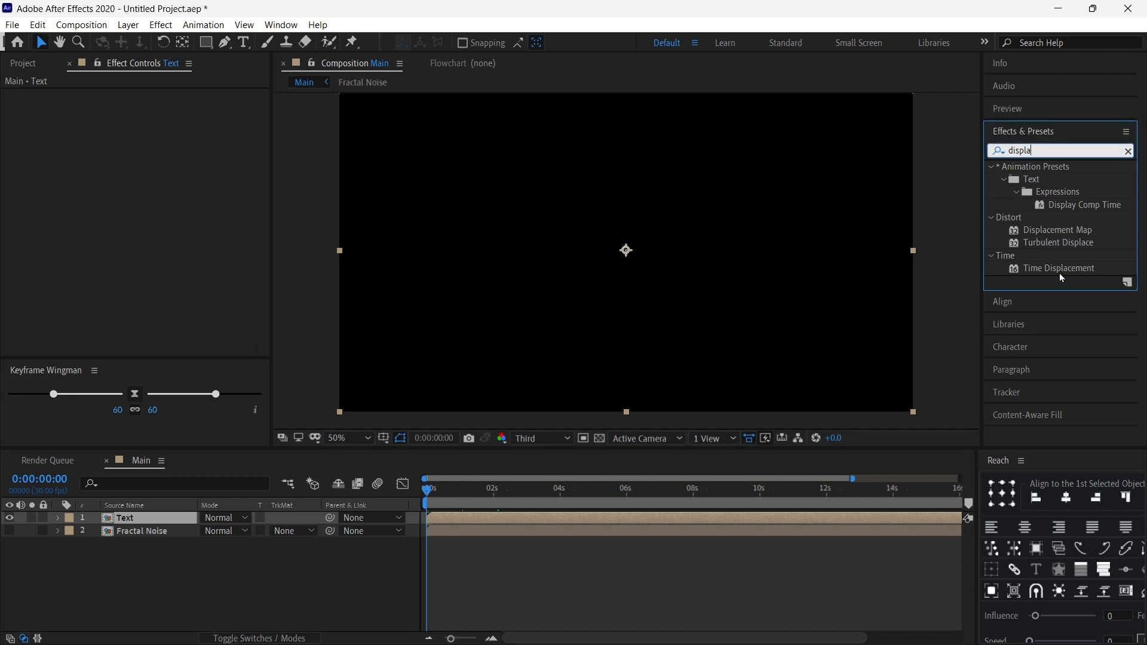
pyautogui.moveTo(1058, 231); pyautogui.dragTo(135, 518)
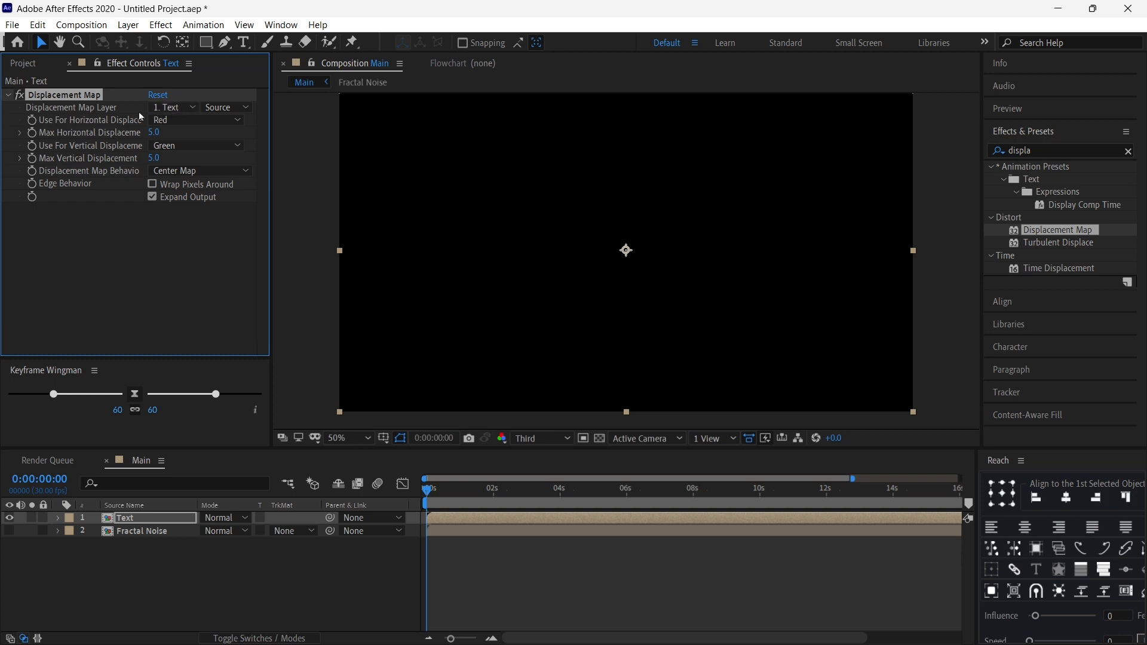
pyautogui.click(175, 108)
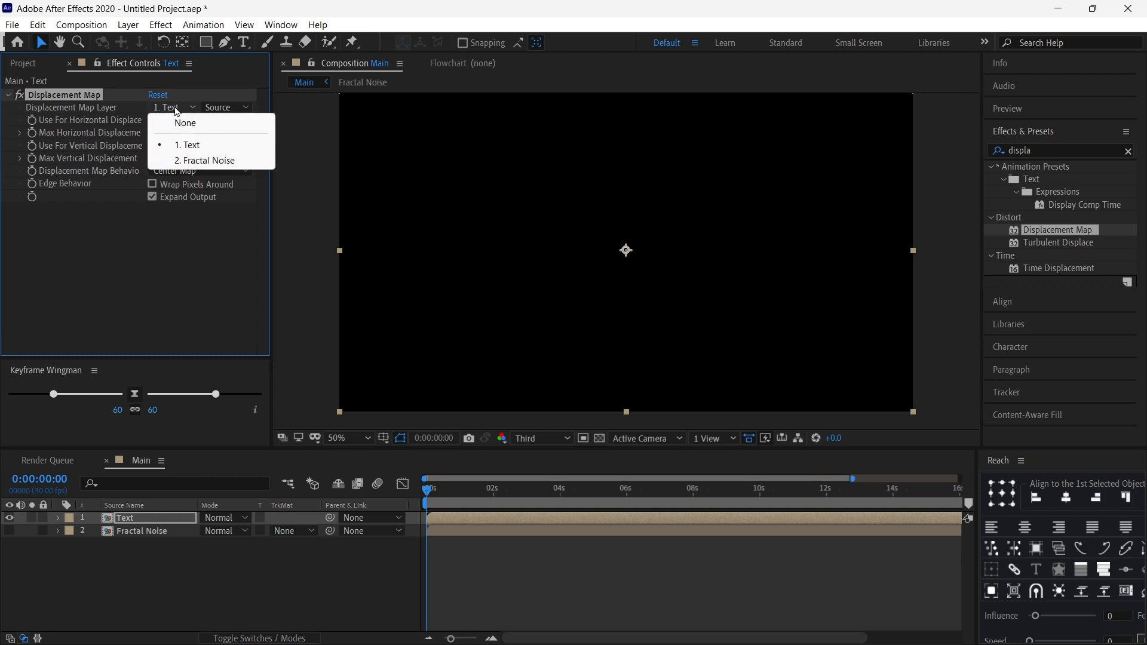
pyautogui.click(200, 162)
# Preview the handwriting reveal and inspect the displaced letter edges at 100% magnification.
pyautogui.click(461, 503)
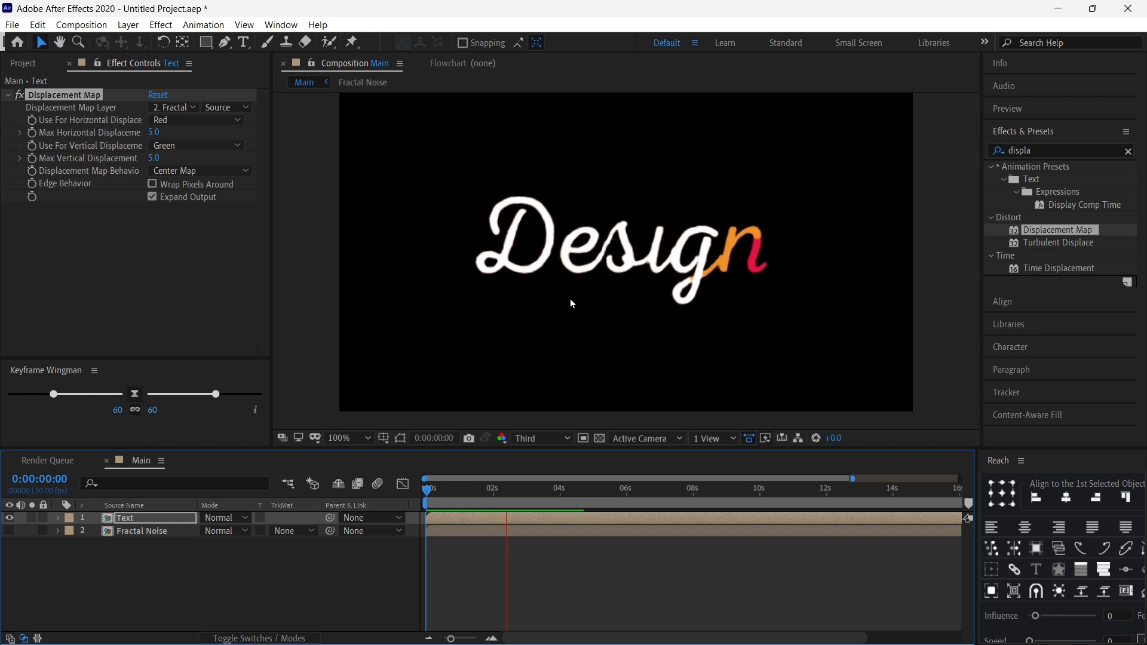
pyautogui.scroll(1, 570, 299)
pyautogui.press('space')
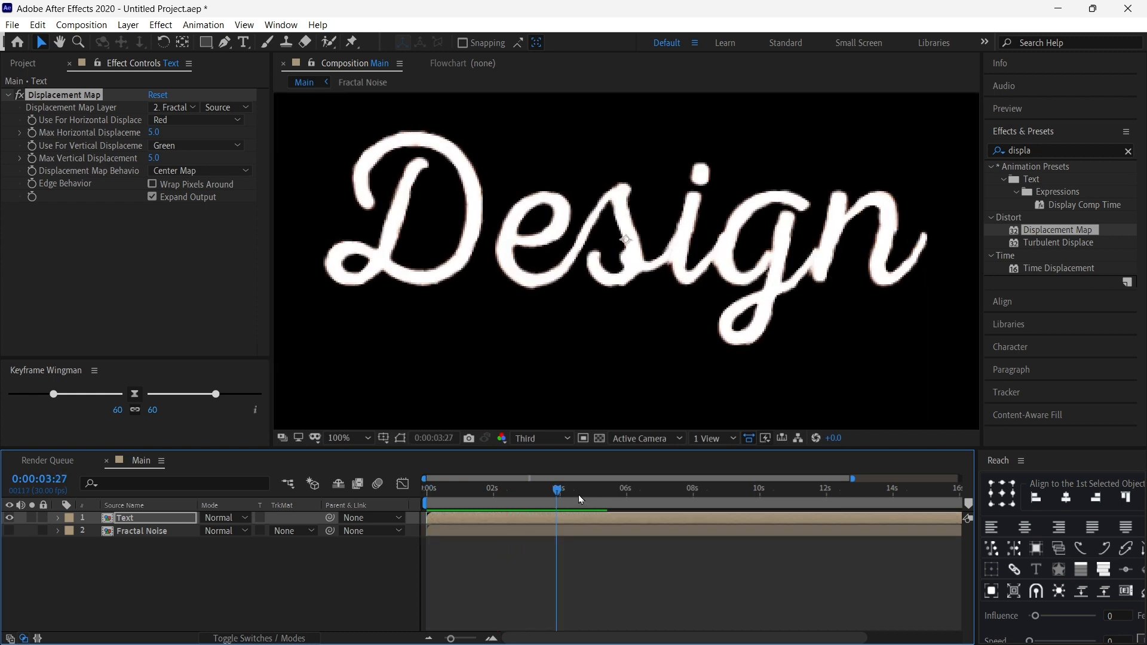
# End the work area just past 4 seconds and play the reveal from the start.
pyautogui.moveTo(593, 500)
pyautogui.mouseDown()
pyautogui.moveTo(163, 496)
pyautogui.moveTo(147, 477)
pyautogui.mouseUp()
pyautogui.press('n')
pyautogui.press('space')
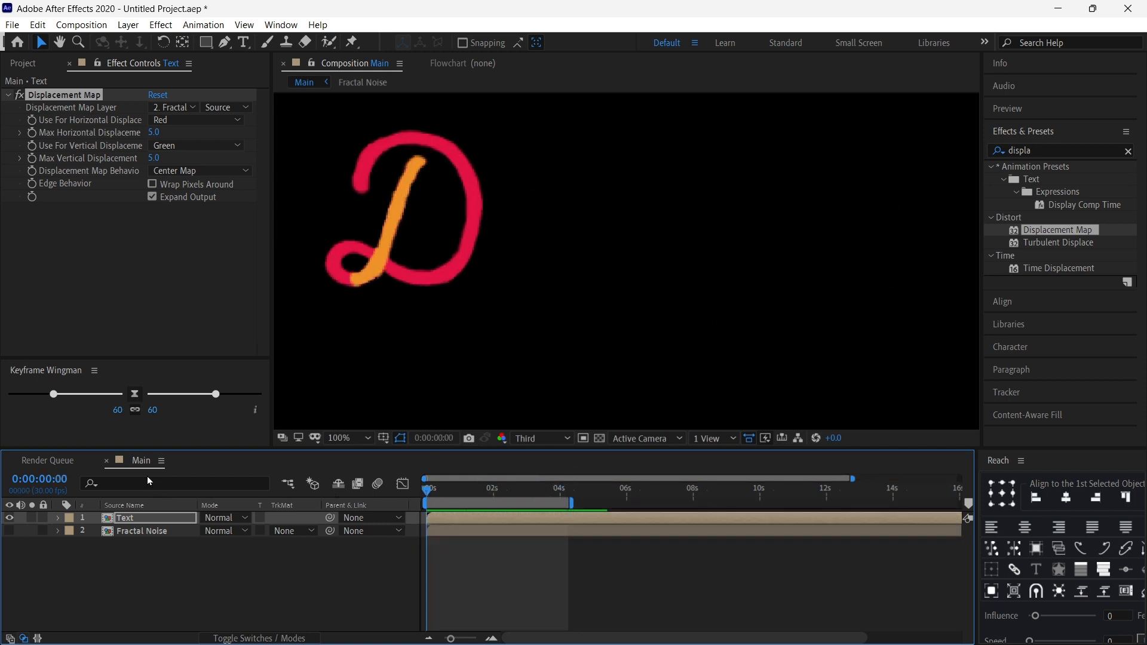